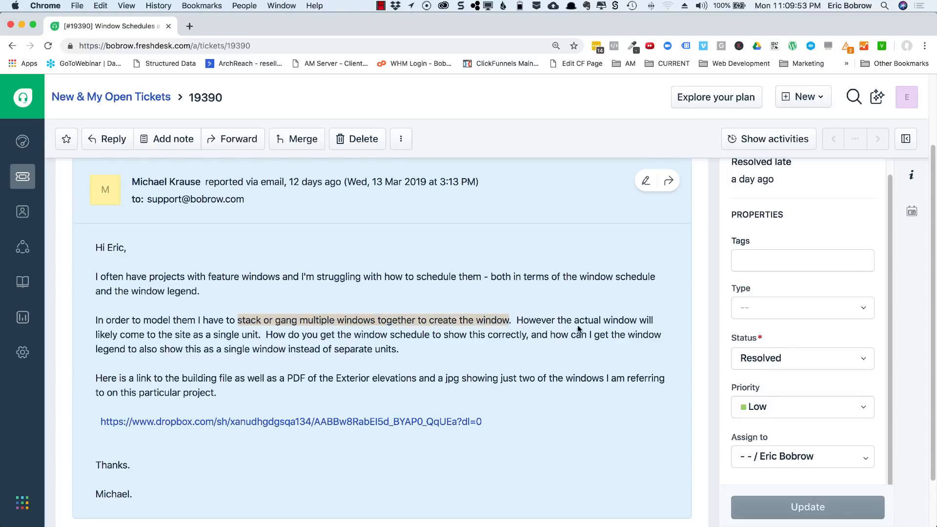
# Read the support ticket's question about showing ganged windows as a single unit in the window schedule and window legend.
pyautogui.moveTo(121, 335); pyautogui.dragTo(253, 336)
pyautogui.moveTo(354, 335); pyautogui.dragTo(416, 336)
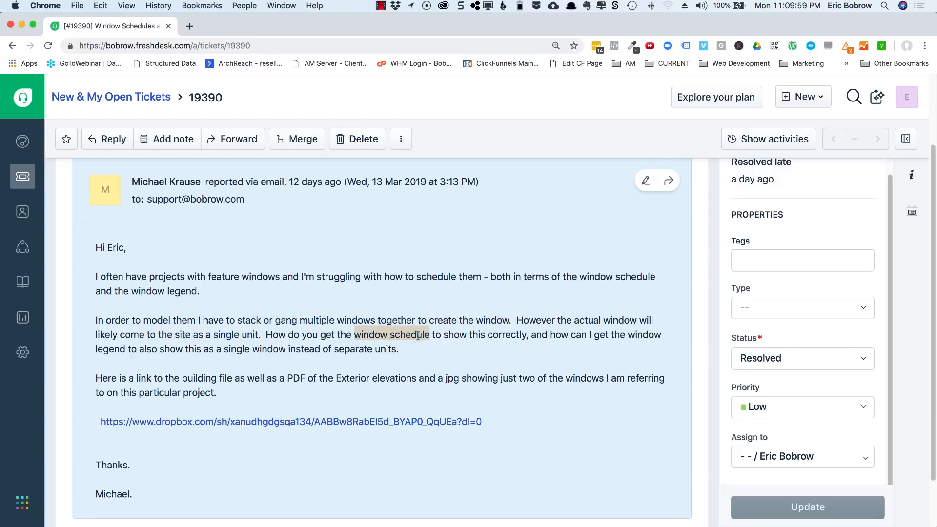
pyautogui.moveTo(626, 335); pyautogui.dragTo(118, 350)
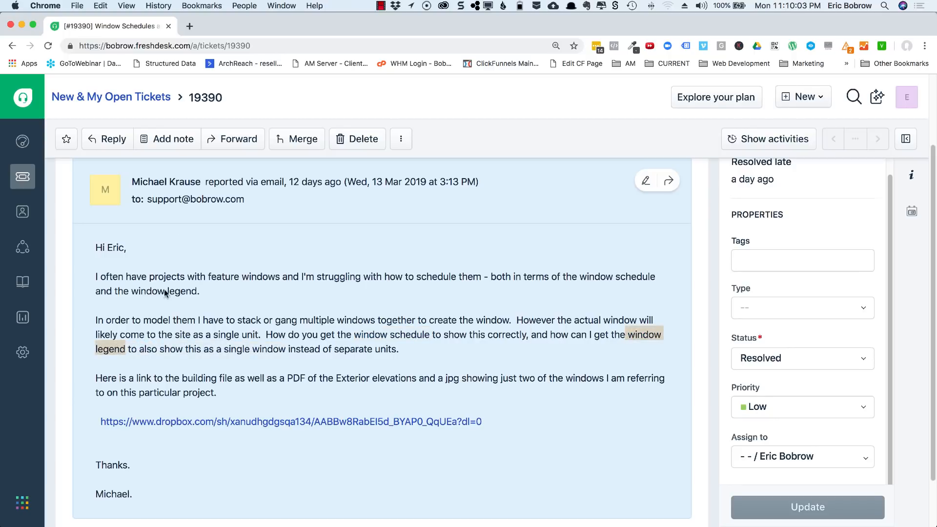
# Switch to ARCHICAD and open the Starting View 3D view for a close look at the front dormer and gable windows.
pyautogui.press('super+Tab')
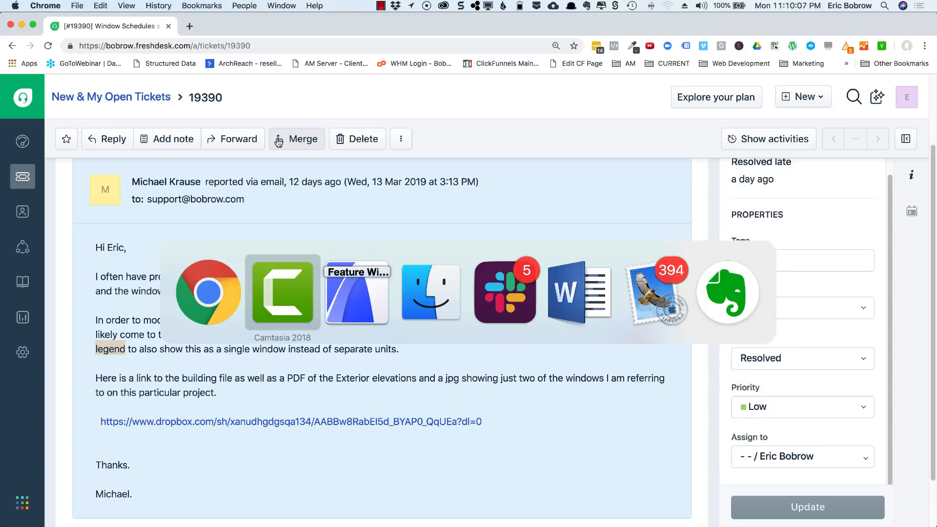
pyautogui.press('super+Tab')
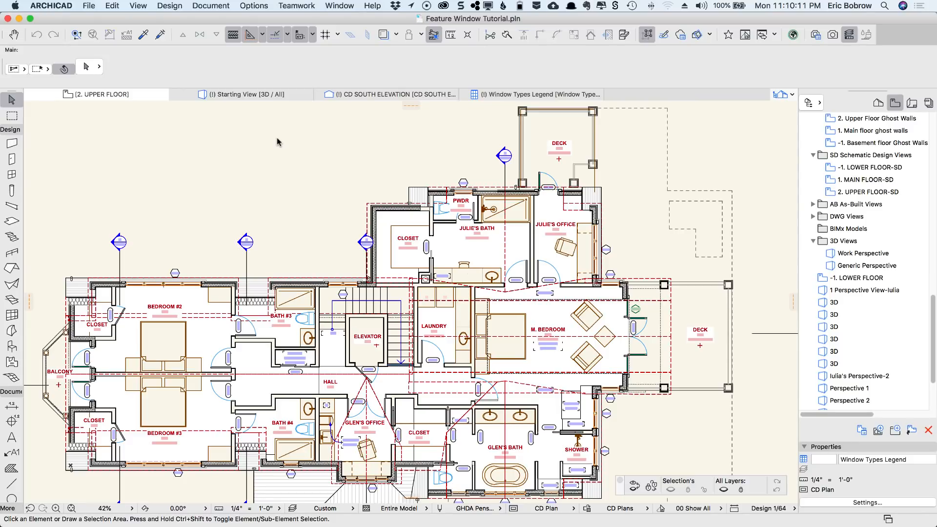
pyautogui.moveTo(351, 170); pyautogui.dragTo(361, 150, button='middle')
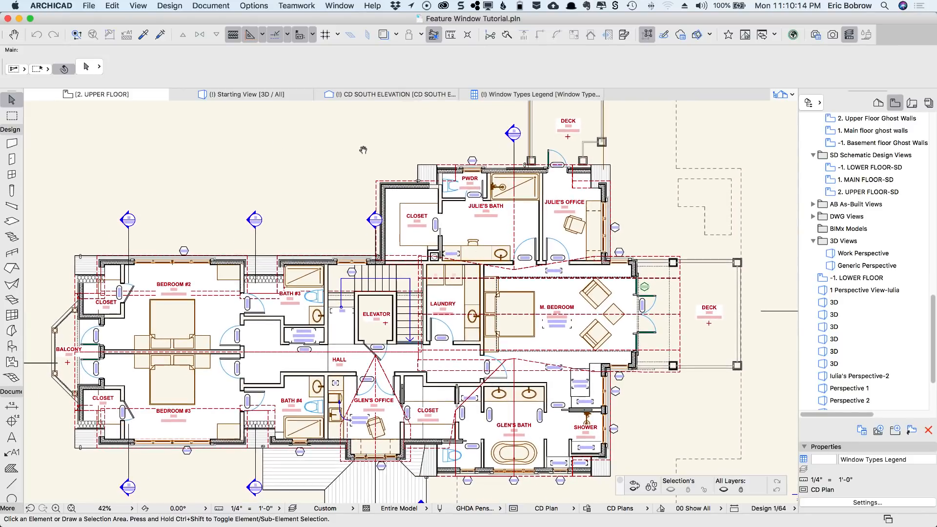
pyautogui.click(254, 96)
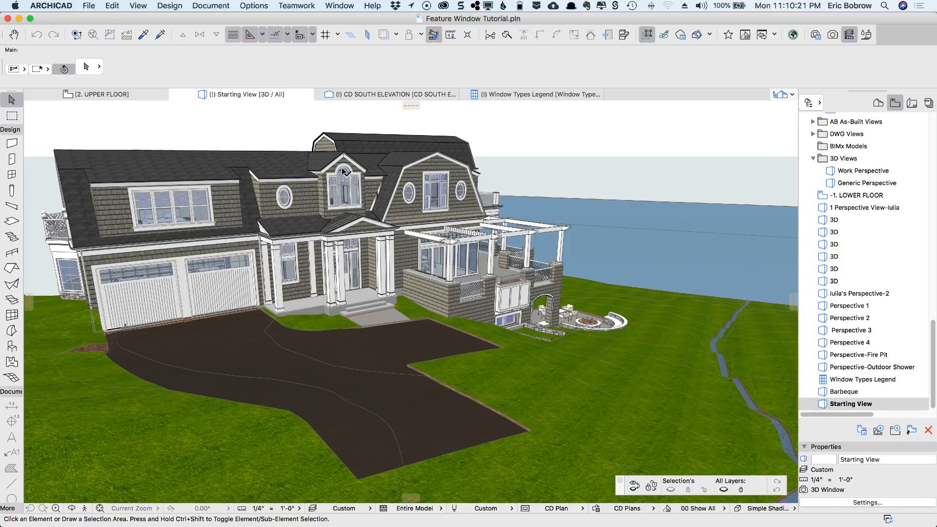
pyautogui.scroll(10, 341, 173)
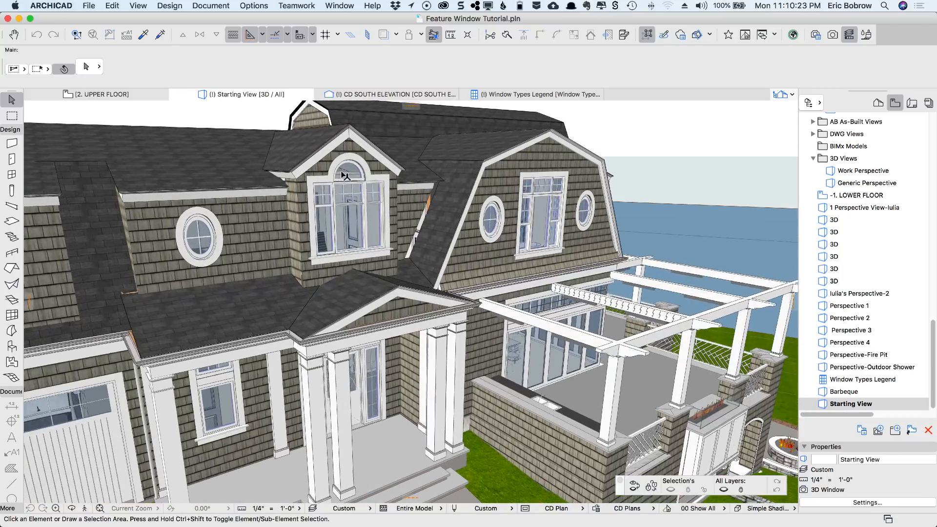
pyautogui.scroll(2, 344, 176)
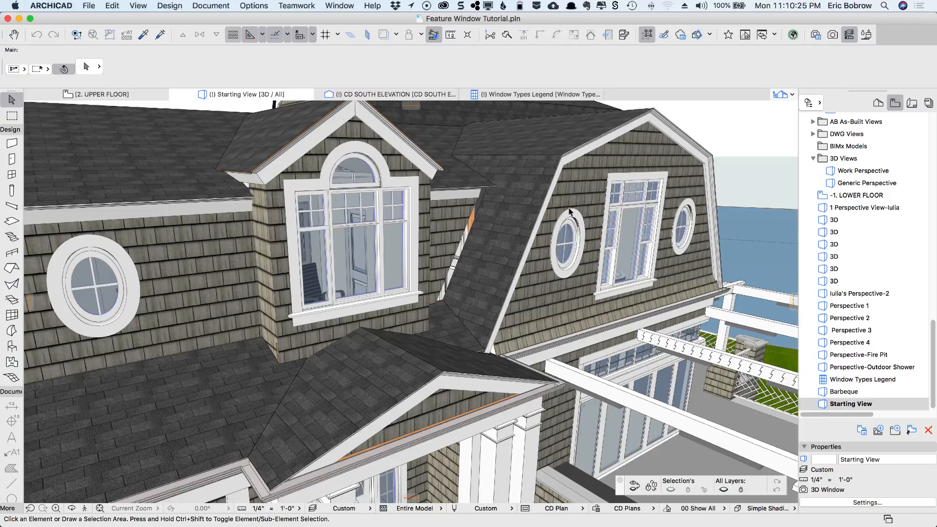
# Select the three casement units and the half-round window above them in the front dormer to inspect the assembly.
pyautogui.click(393, 256)
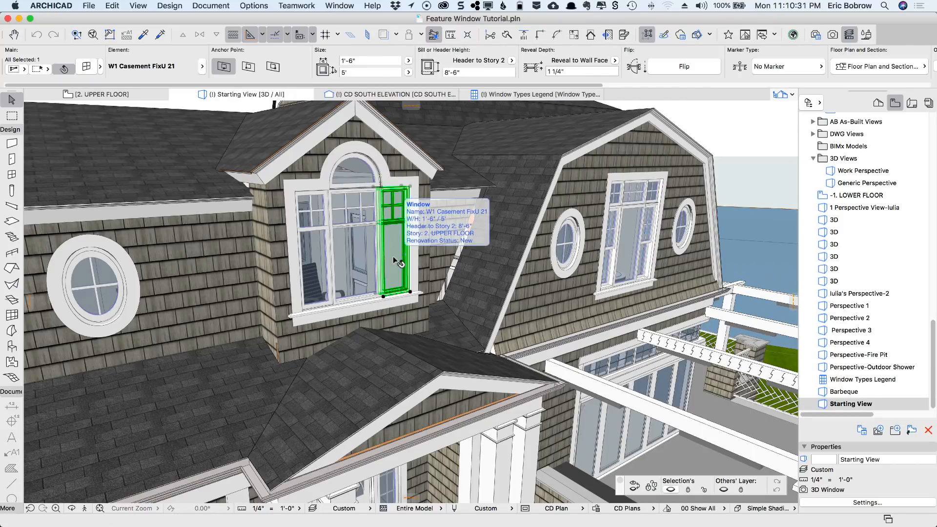
pyautogui.keyDown('shift'); pyautogui.click(364, 256); pyautogui.keyUp('shift')
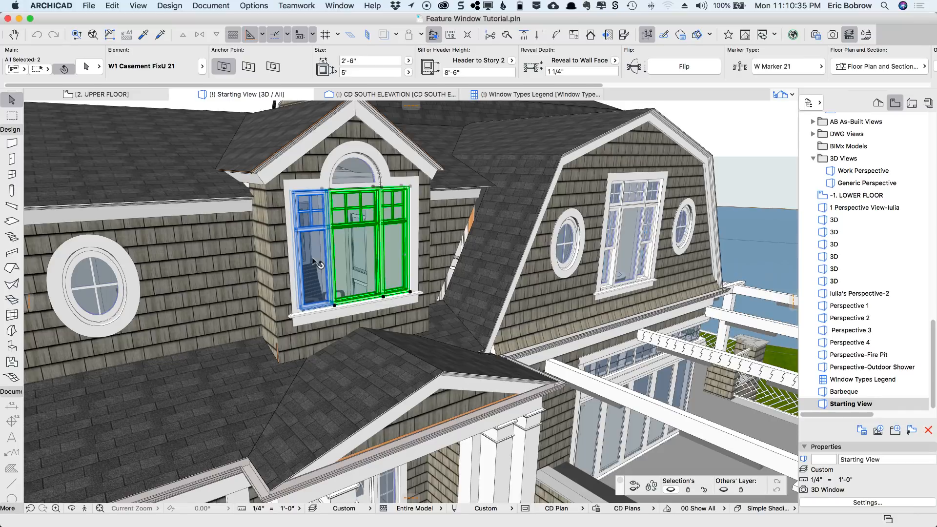
pyautogui.keyDown('shift'); pyautogui.click(354, 177); pyautogui.keyUp('shift')
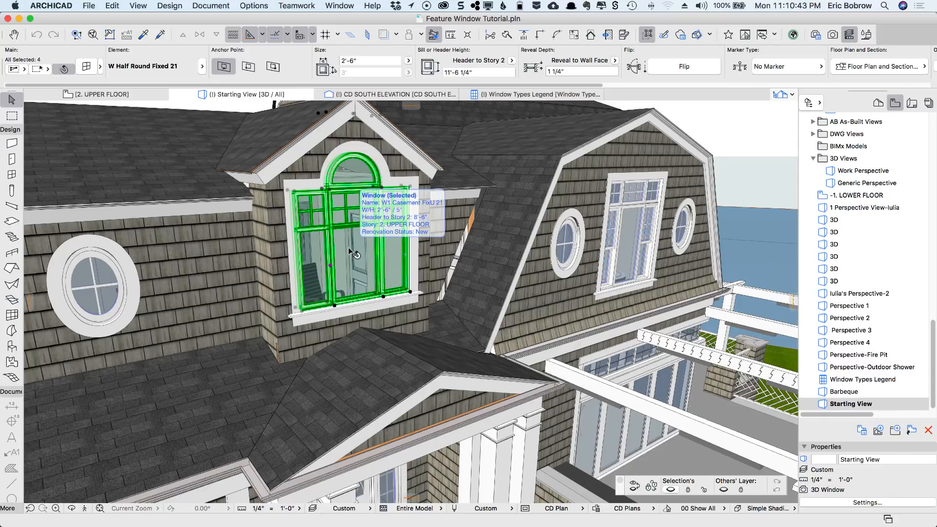
# Inspect the double-hung picture window and the small casement units above it in the gambrel gable, and clear the selection.
pyautogui.click(635, 240)
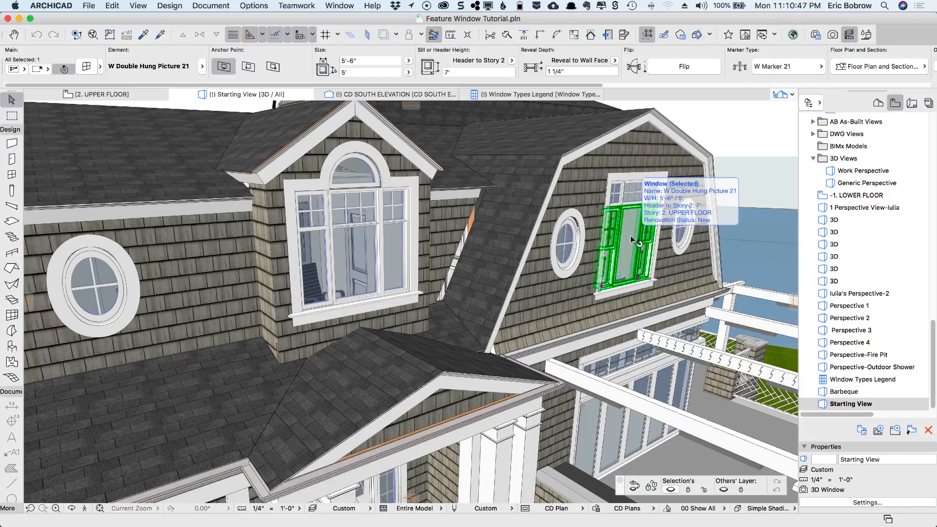
pyautogui.click(634, 197)
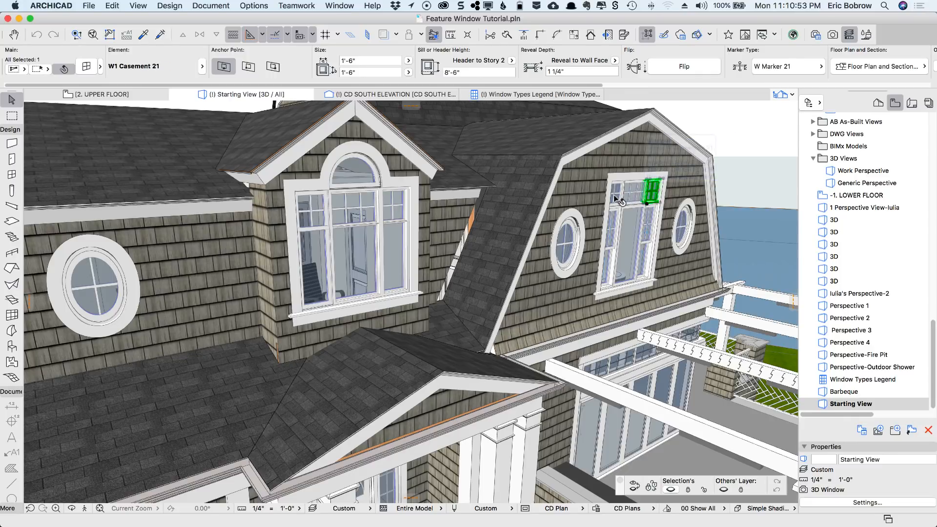
pyautogui.click(615, 196)
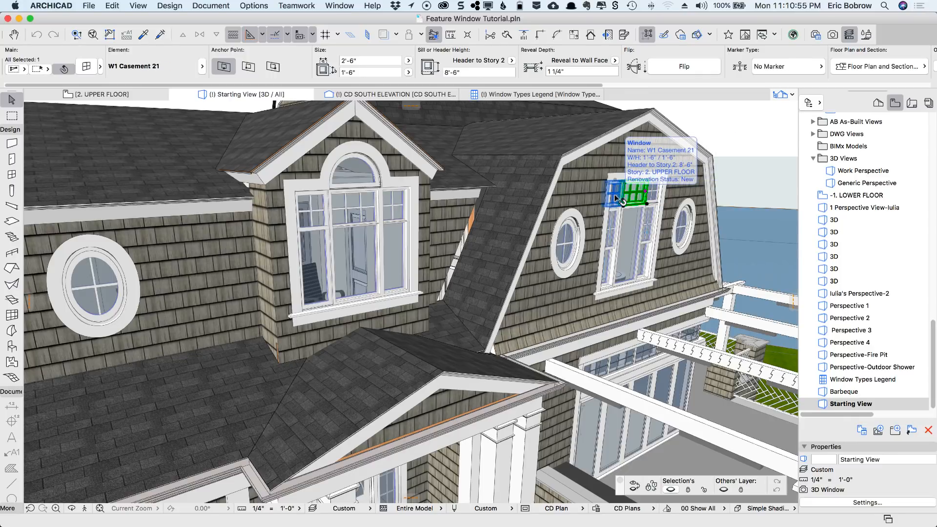
pyautogui.click(613, 195)
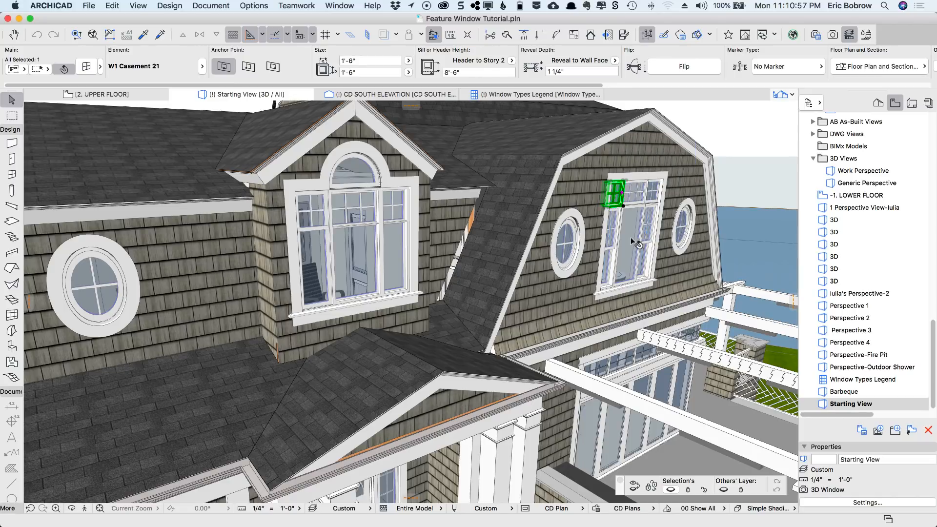
pyautogui.press('Escape')
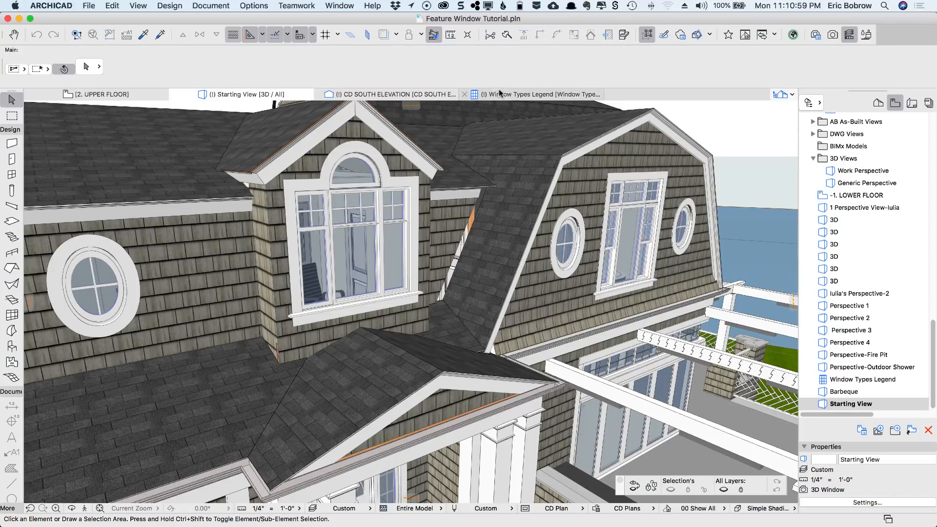
# Open the Window Types Legend and look through how the individual window units are listed.
pyautogui.click(503, 96)
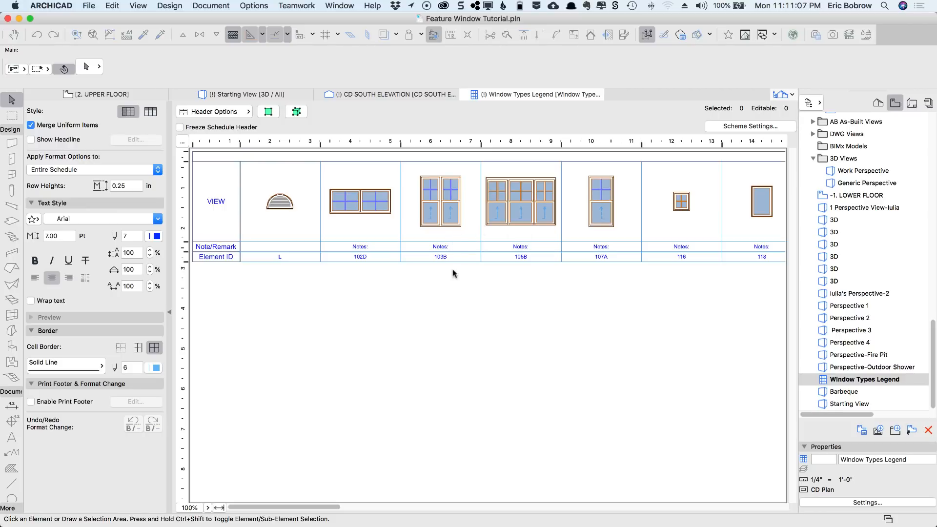
pyautogui.moveTo(346, 508); pyautogui.dragTo(429, 506)
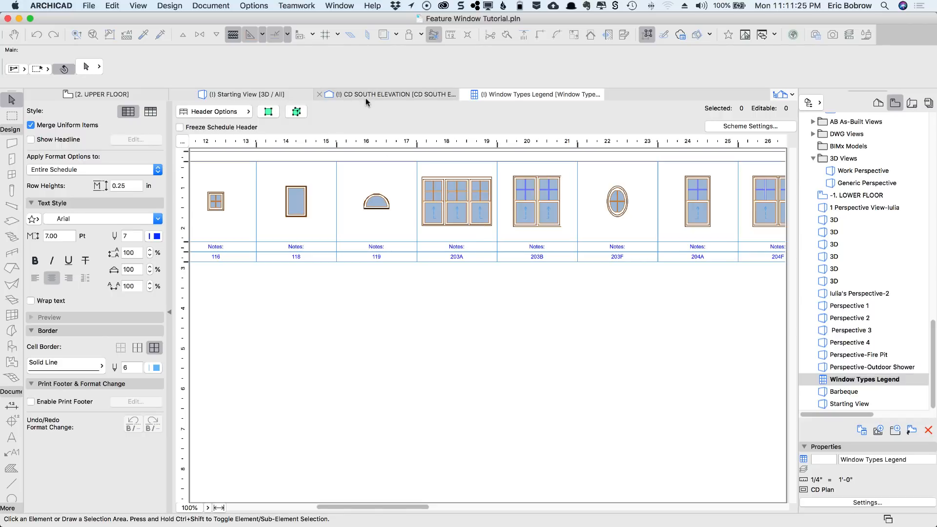
# Return to the 3D Starting View and inspect the dormer window's arched header trim and side trim, leaving nothing selected.
pyautogui.click(259, 94)
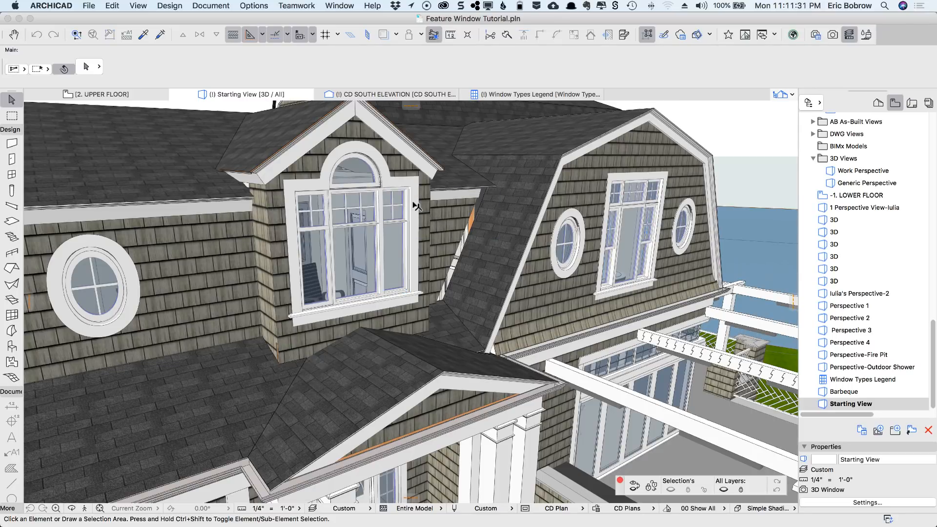
pyautogui.click(388, 171)
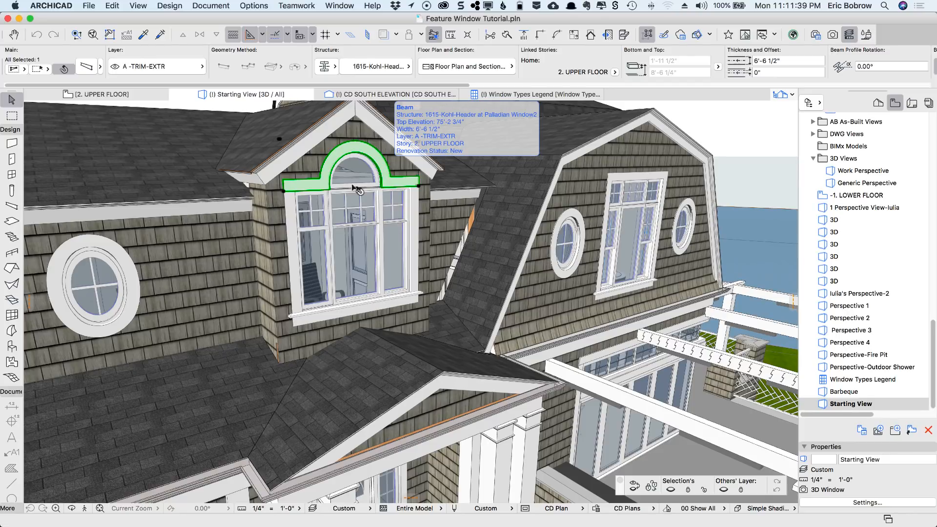
pyautogui.click(295, 229)
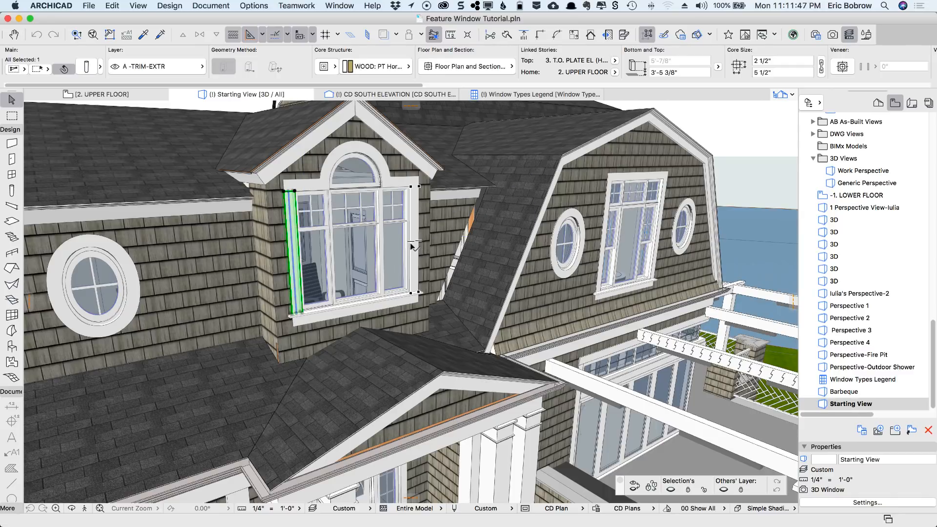
pyautogui.press('Escape')
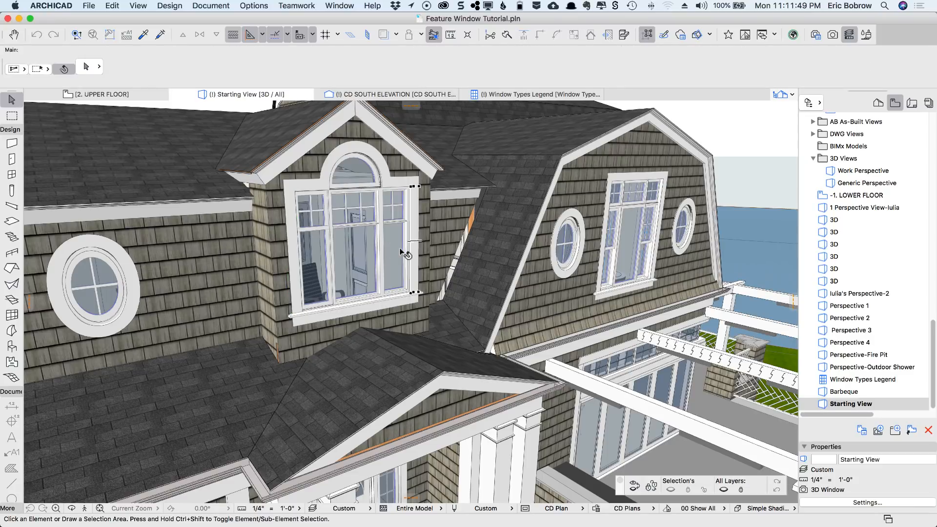
pyautogui.moveTo(401, 250)
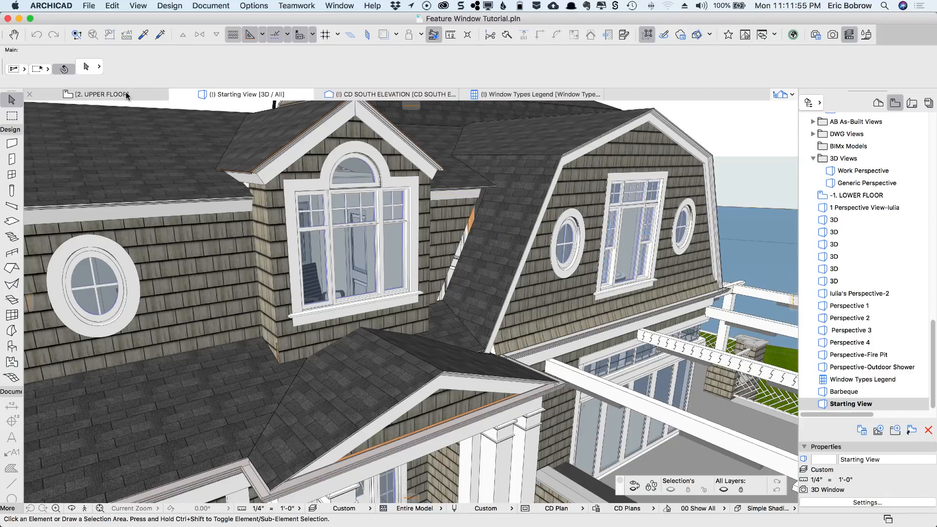
# On the upper floor plan, copy the office bay's exterior wall with window 302A into the empty area below the building.
pyautogui.click(111, 96)
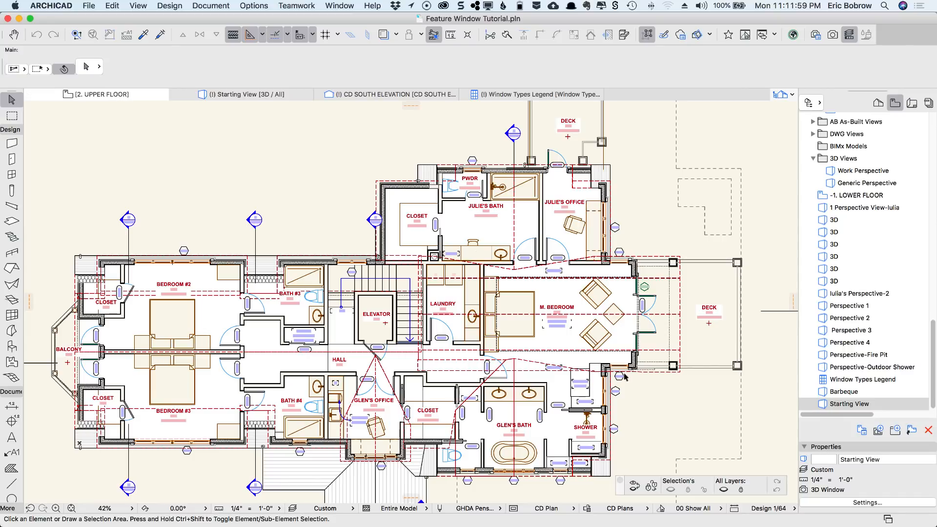
pyautogui.scroll(-5, 652, 287)
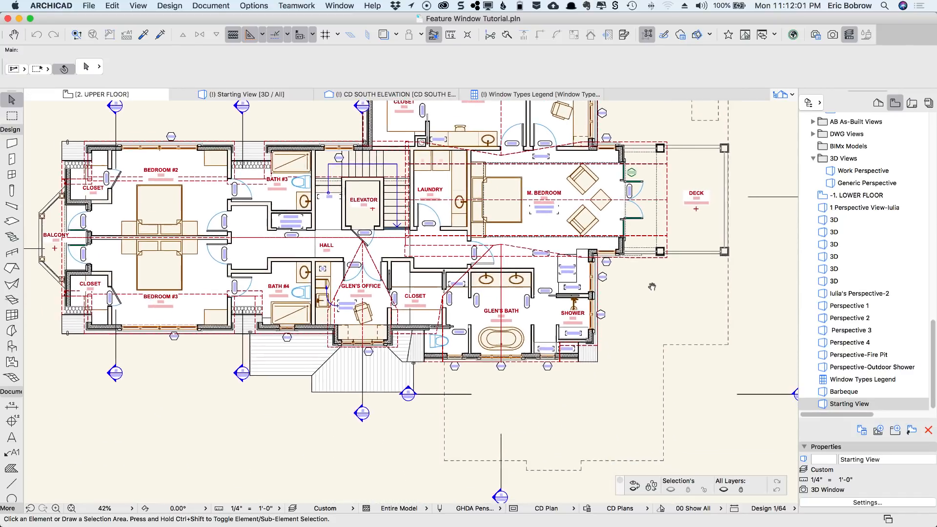
pyautogui.scroll(-1, 652, 287)
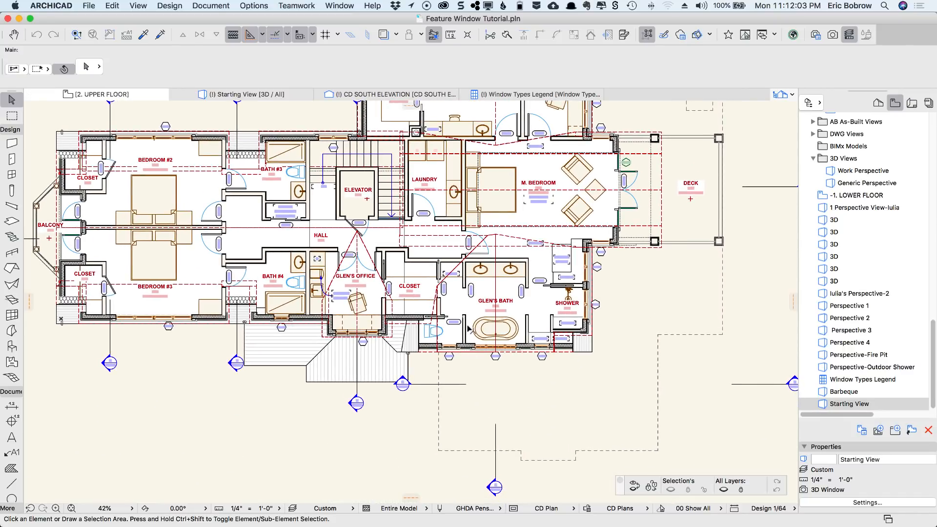
pyautogui.scroll(6, 397, 338)
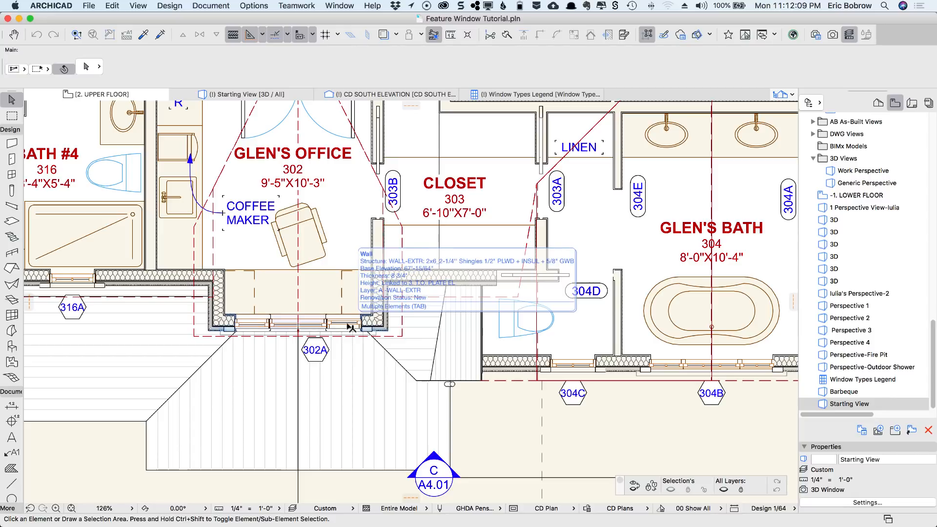
pyautogui.click(349, 324)
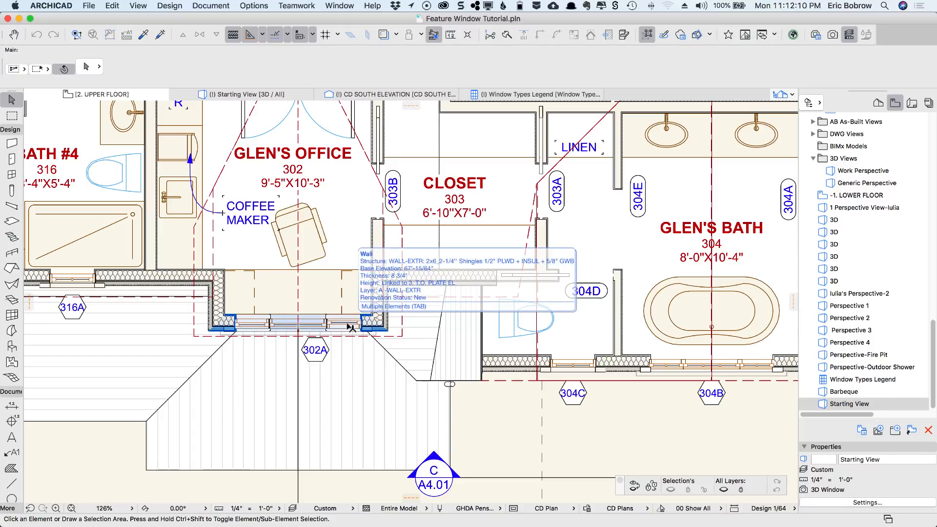
pyautogui.click(232, 318)
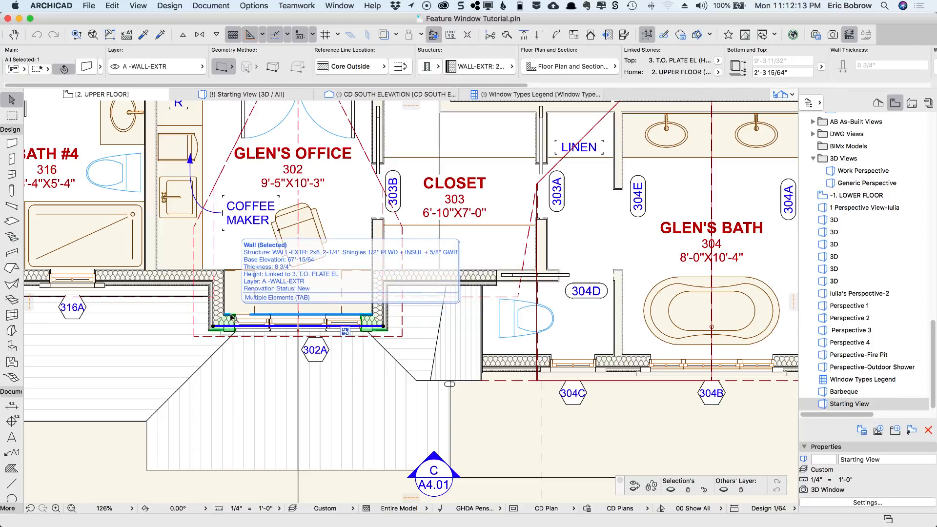
pyautogui.press('super+d')
pyautogui.click(230, 314)
pyautogui.moveTo(222, 442); pyautogui.dragTo(266, 194, button='middle')
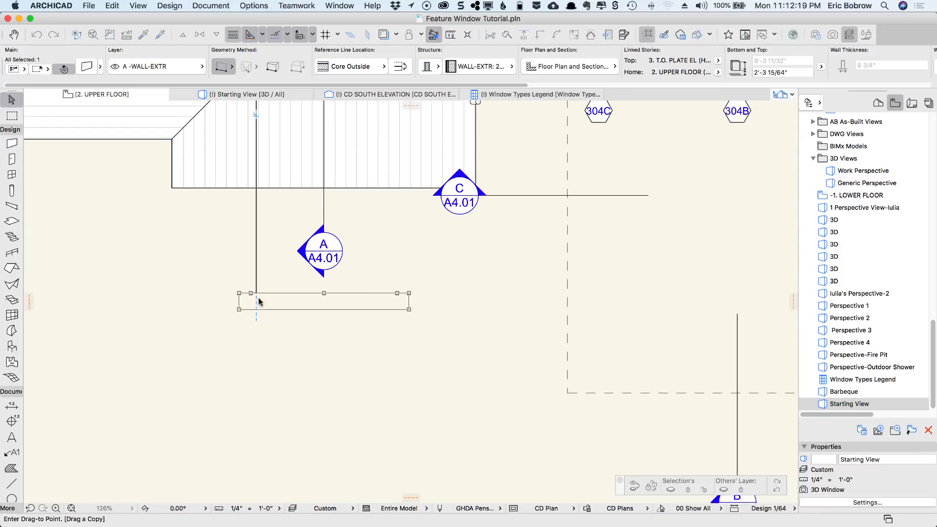
pyautogui.click(275, 322)
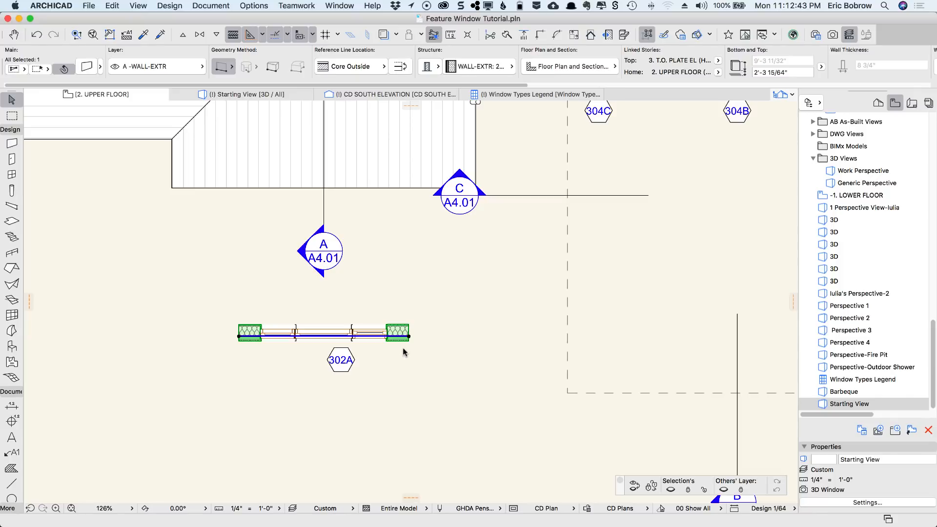
# Rotate the copied wall half a turn about its left endpoint so its windows face the opposite direction.
pyautogui.press('super+e')
pyautogui.click(239, 336)
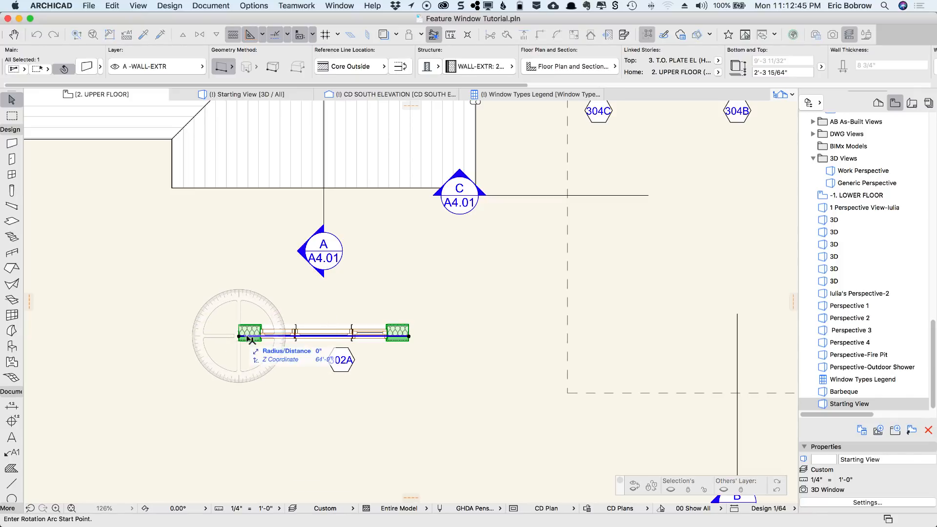
pyautogui.click(433, 336)
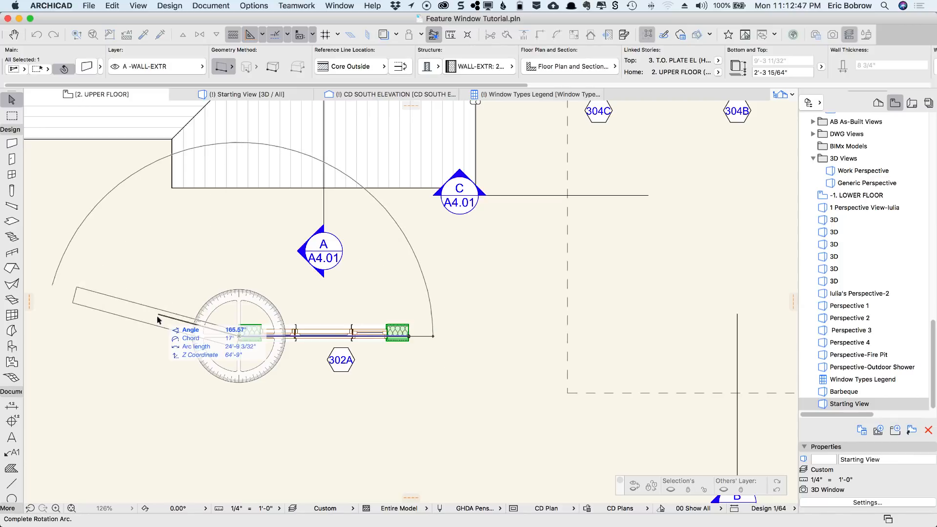
pyautogui.click(165, 332)
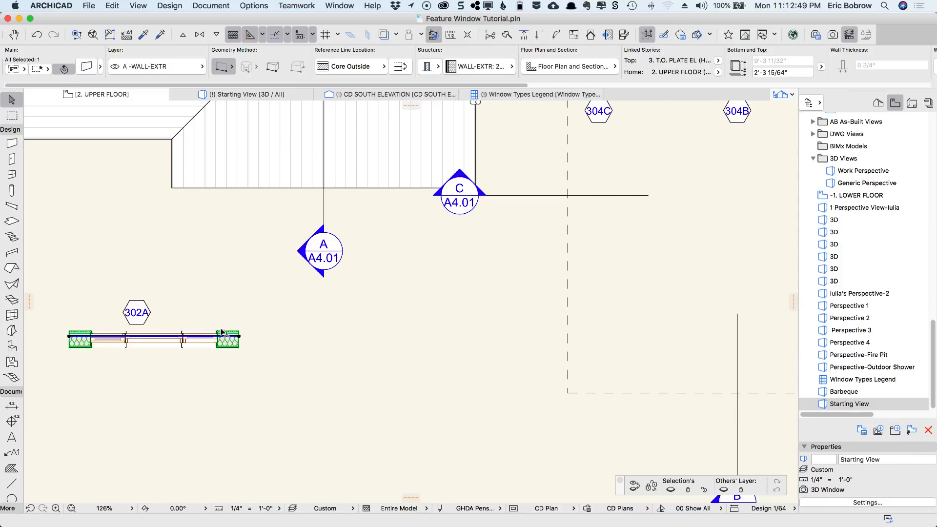
# Move the rotated wall with window 302A horizontally by about 7'-5 1/2", so it starts where its far end was.
pyautogui.press('super+d')
pyautogui.click(239, 336)
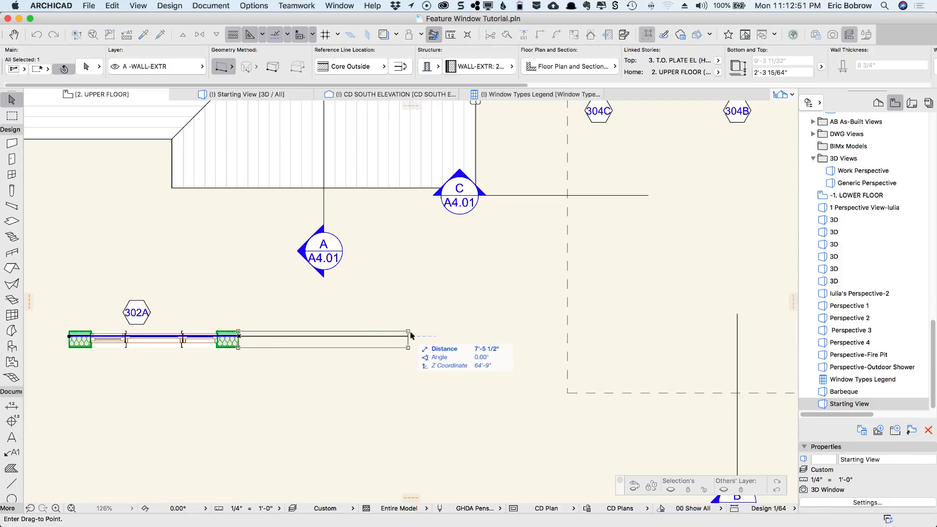
pyautogui.click(409, 337)
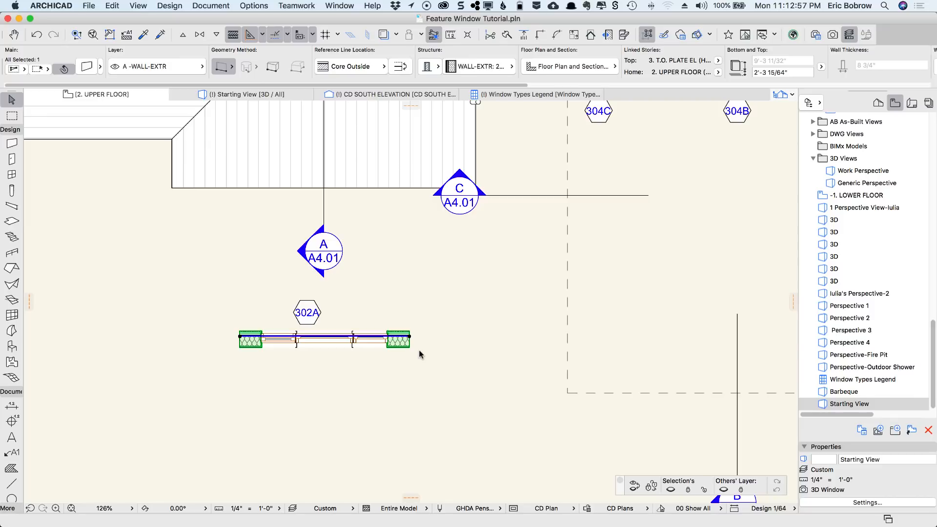
# Place two copies of the wall with window 302A straight below it, spaced about 4' apart, and leave nothing selected.
pyautogui.press('super+d')
pyautogui.click(409, 336)
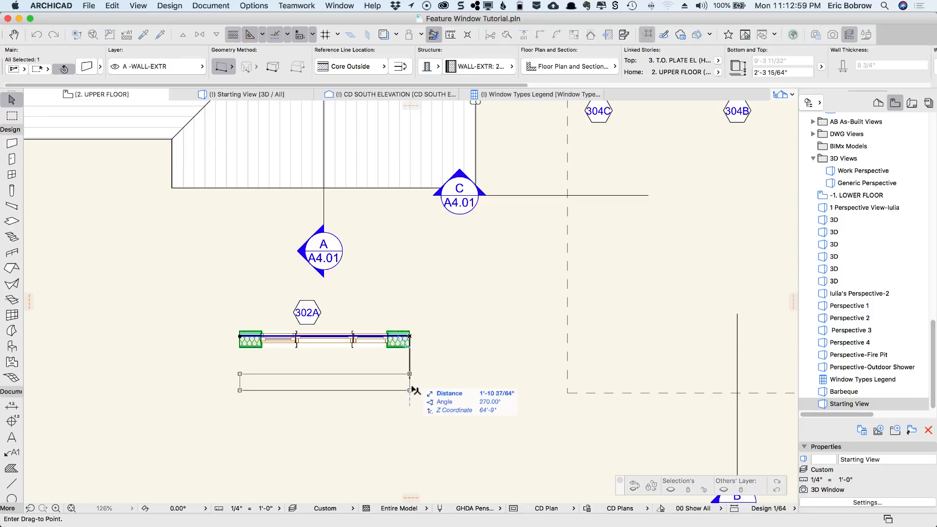
pyautogui.click(414, 429)
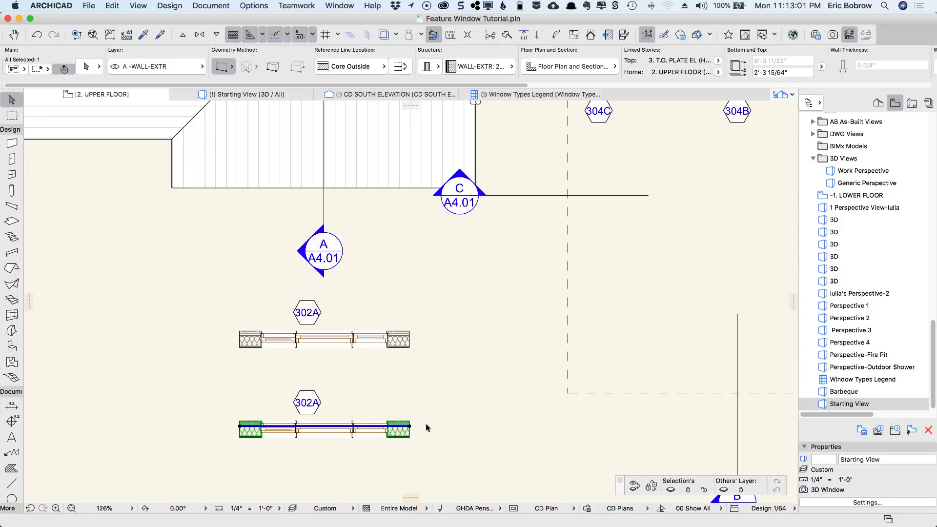
pyautogui.scroll(-5, 426, 425)
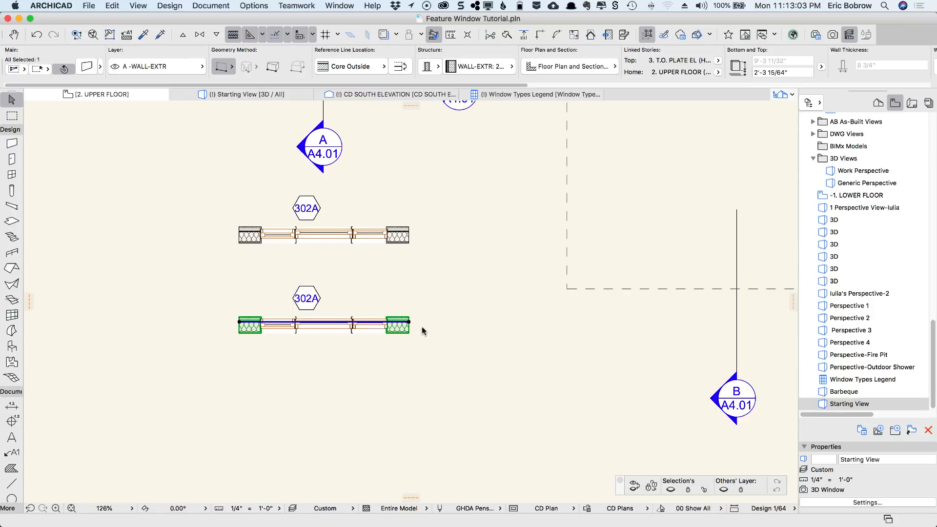
pyautogui.press('super+d')
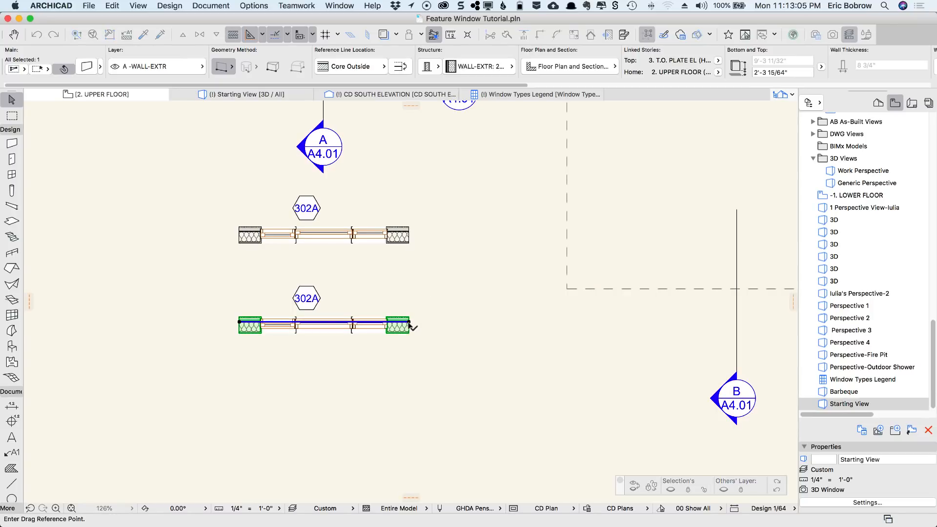
pyautogui.click(410, 323)
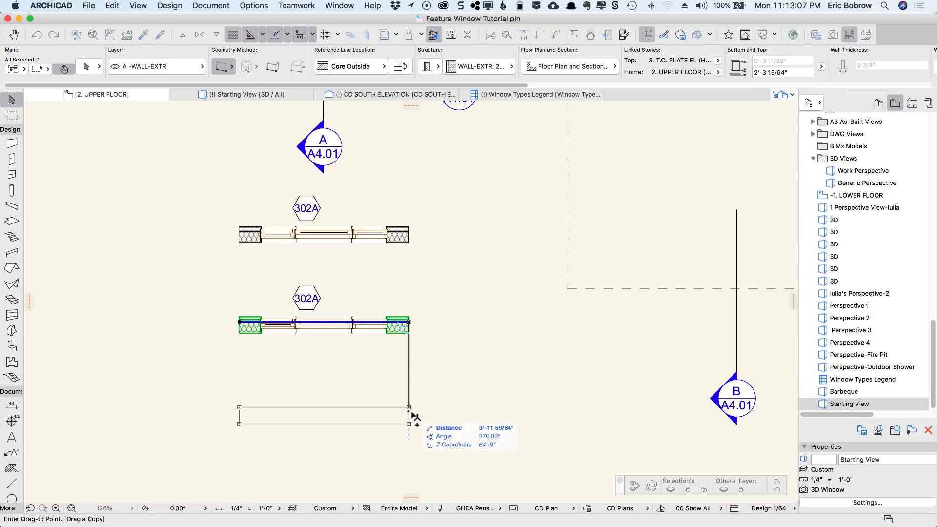
pyautogui.click(409, 412)
pyautogui.press('Escape')
pyautogui.click(437, 287)
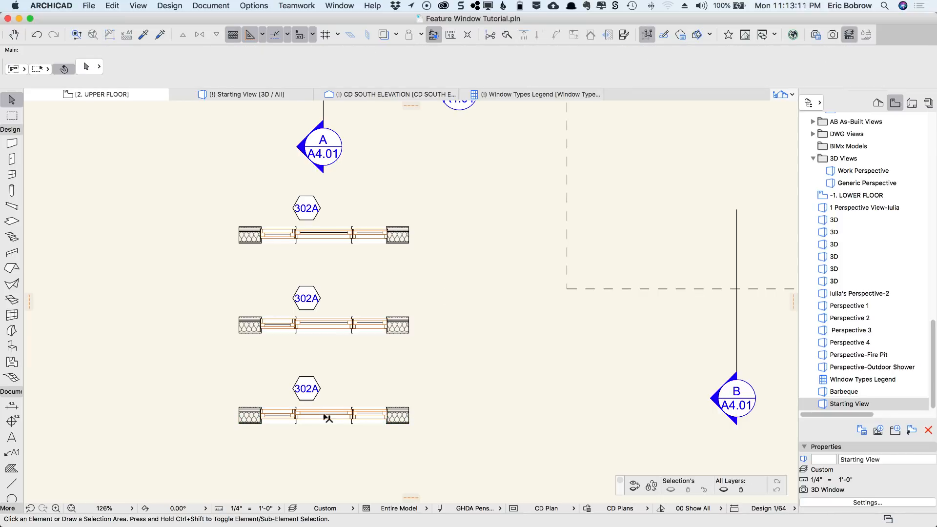
# Set the marker type of the center window in the lowest wall copy to No Marker.
pyautogui.click(306, 388)
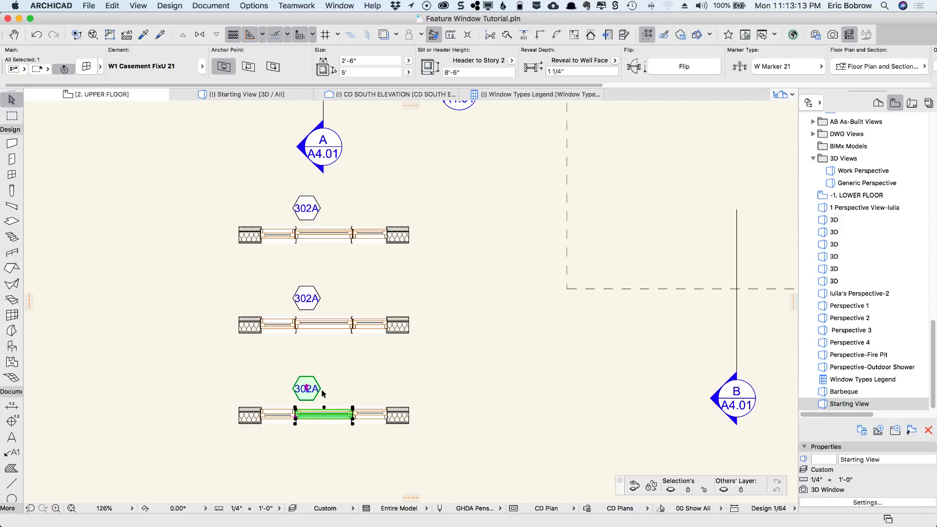
pyautogui.click(765, 70)
pyautogui.click(651, 62)
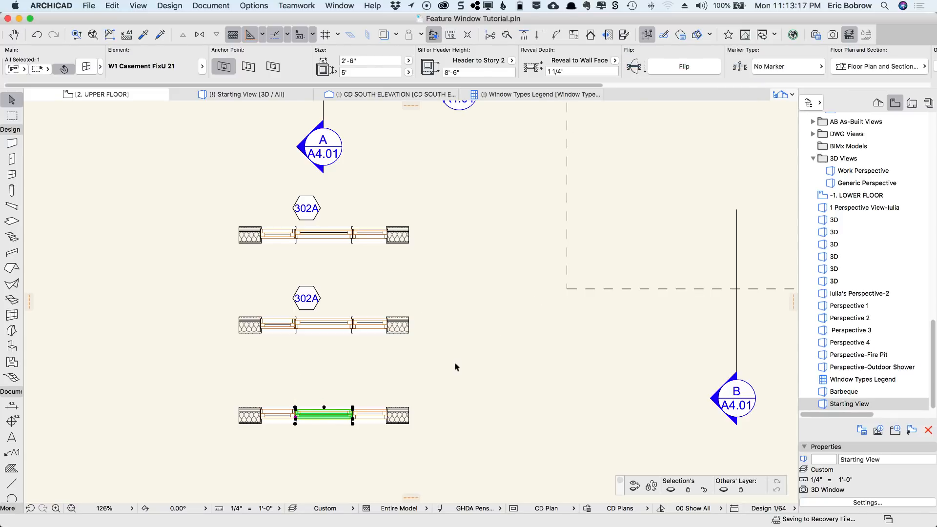
# Show only the lowest wall copy in the 3D window and orbit to face its windows.
pyautogui.click(413, 412)
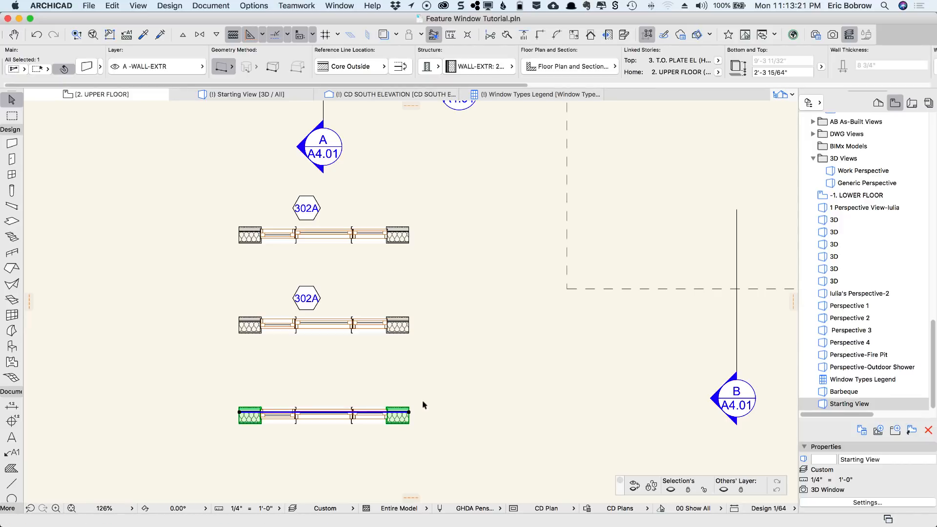
pyautogui.press('F5')
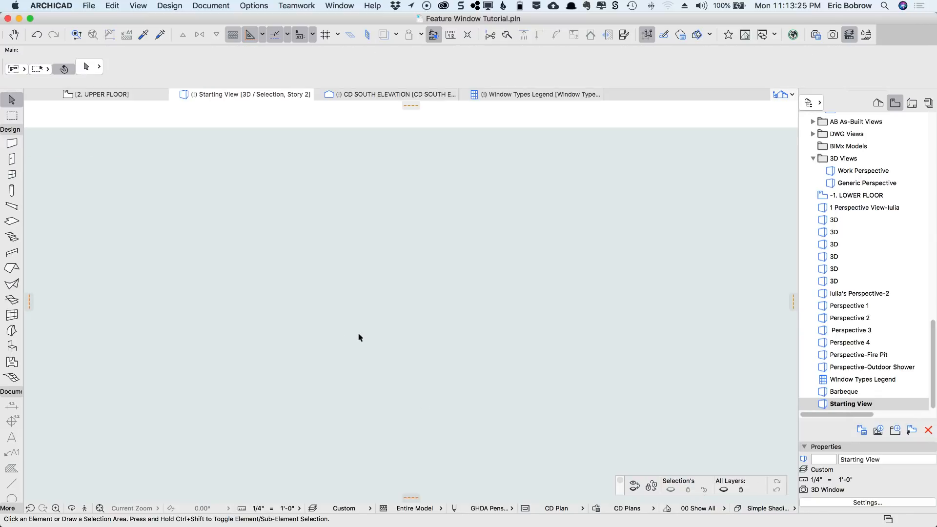
pyautogui.keyDown('shift'); pyautogui.moveTo(302, 322); pyautogui.dragTo(585, 318, button='middle'); pyautogui.keyUp('shift')
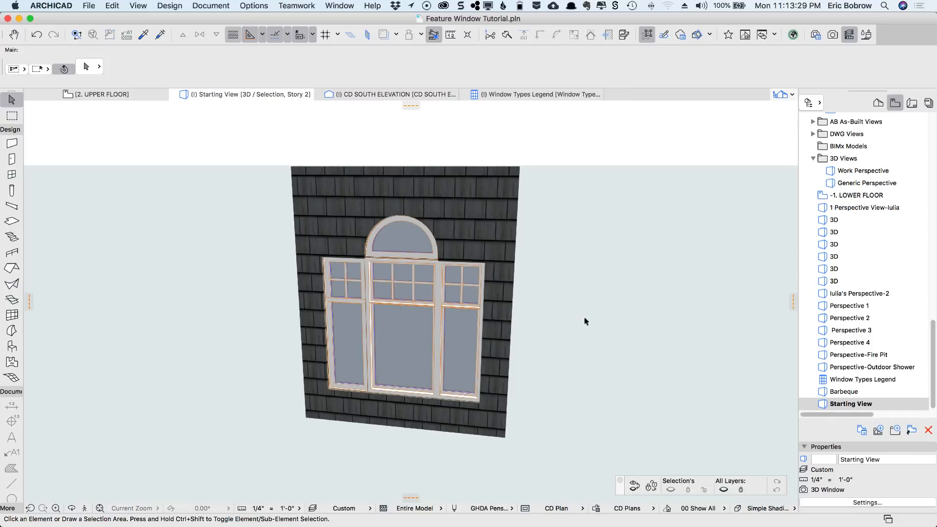
# Convert the three casement units and the half-round window above them into morphs, accepting deletion of the originals.
pyautogui.click(472, 335)
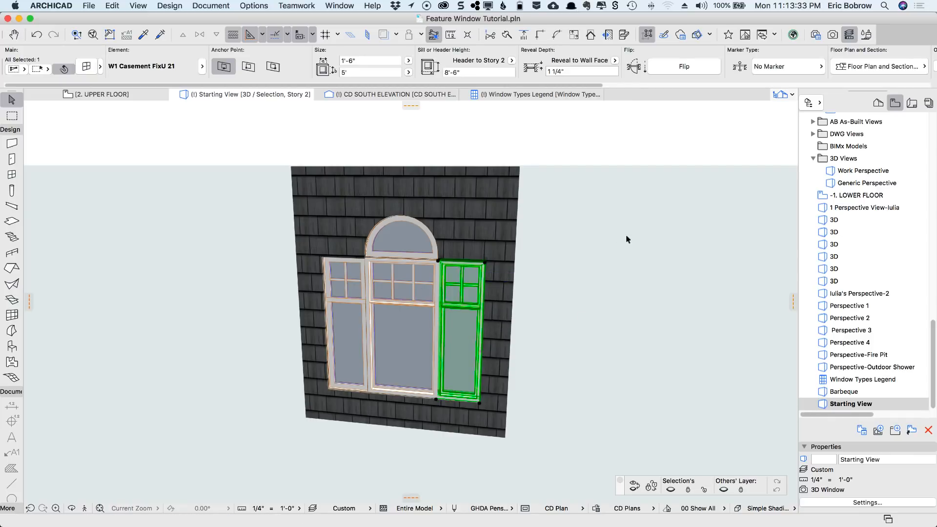
pyautogui.keyDown('shift'); pyautogui.click(391, 351); pyautogui.keyUp('shift')
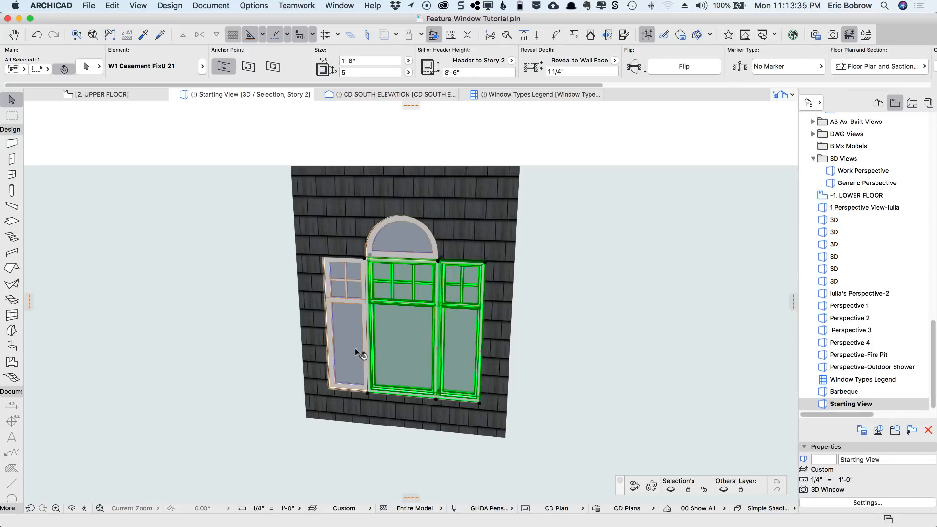
pyautogui.keyDown('shift'); pyautogui.click(350, 349); pyautogui.keyUp('shift')
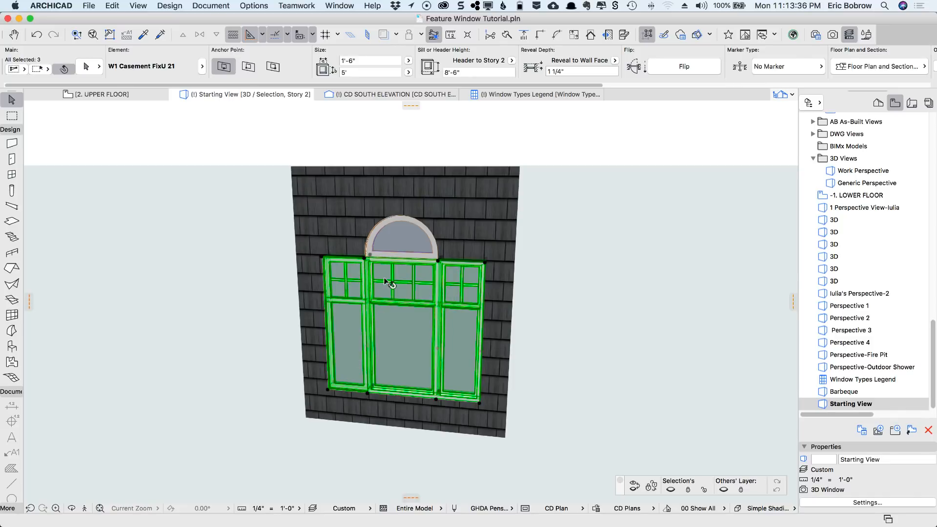
pyautogui.keyDown('shift'); pyautogui.click(399, 235); pyautogui.keyUp('shift')
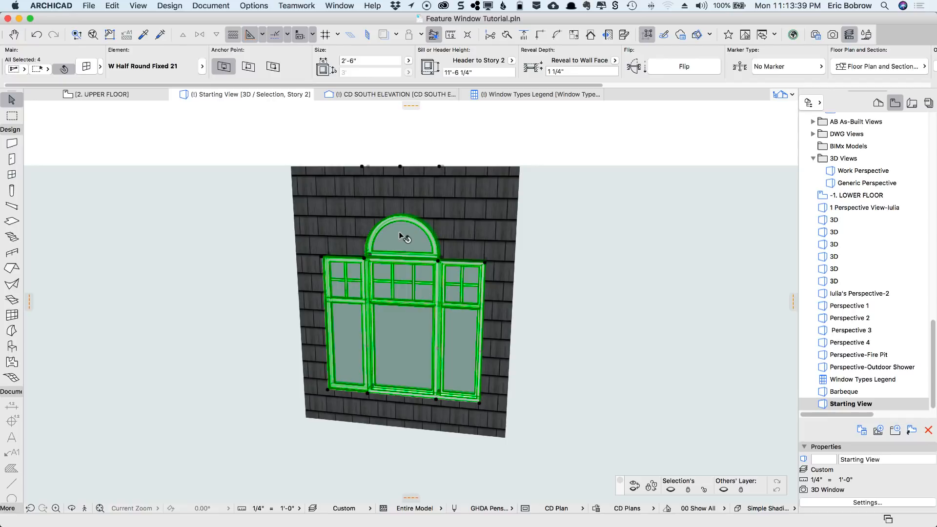
pyautogui.click(170, 6)
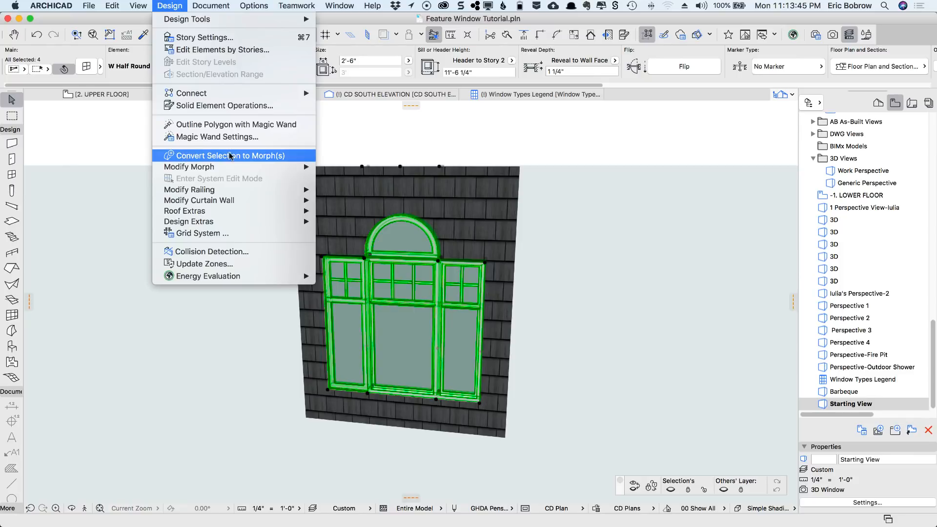
pyautogui.click(262, 156)
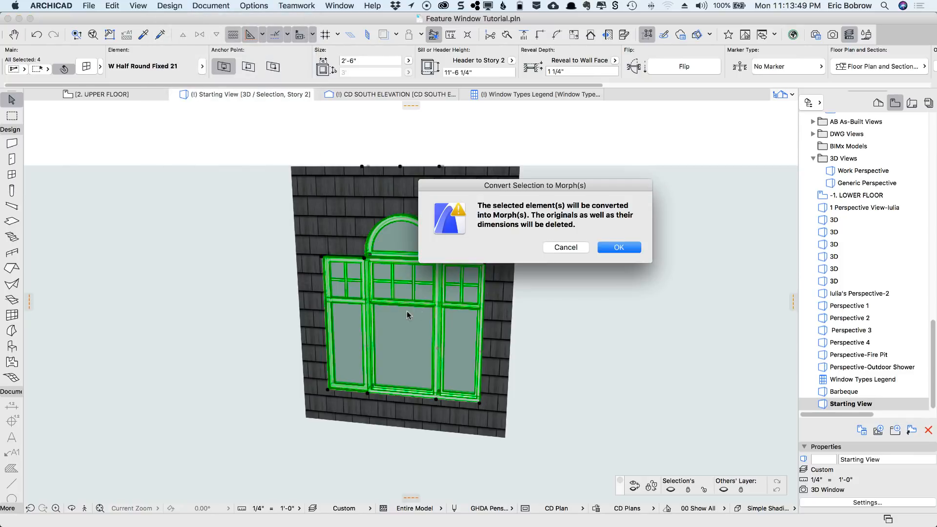
pyautogui.click(617, 247)
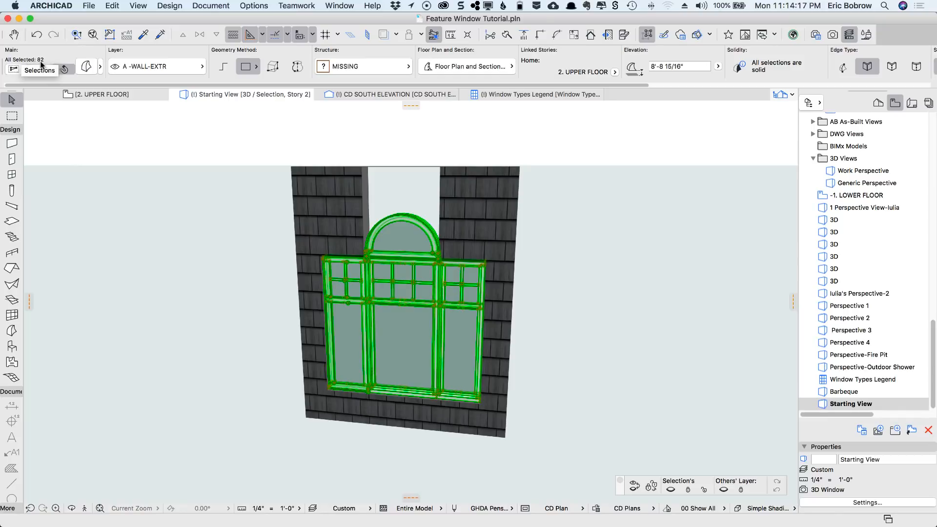
# Merge all the selected window morphs into a single morph with the Union operation, and select the merged window.
pyautogui.click(164, 5)
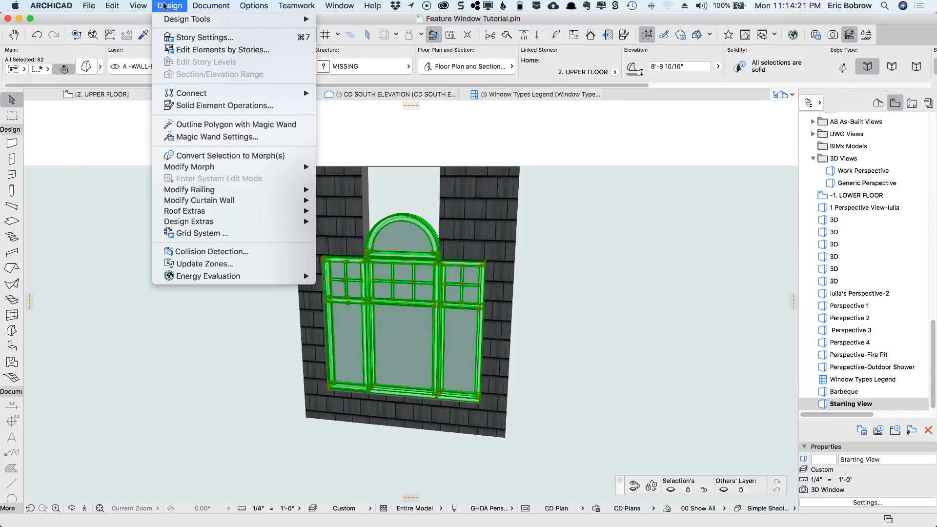
pyautogui.moveTo(223, 167)
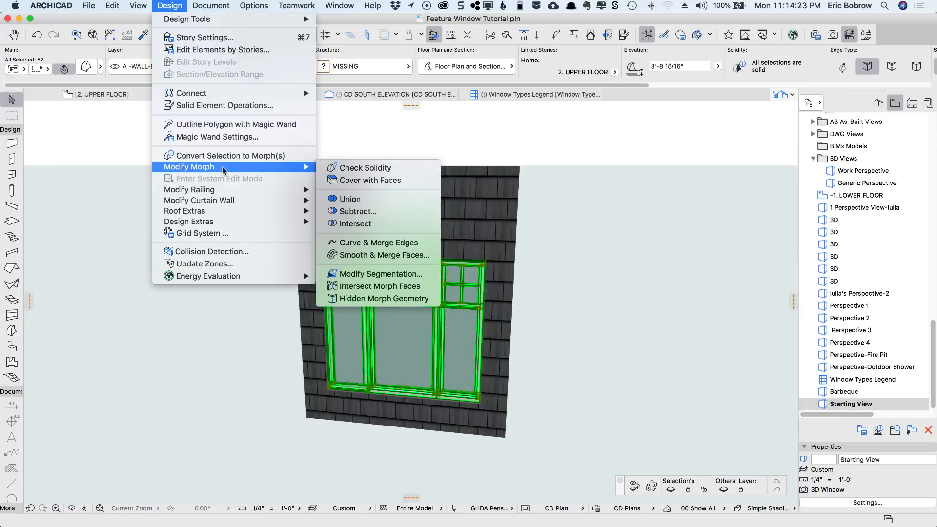
pyautogui.click(352, 199)
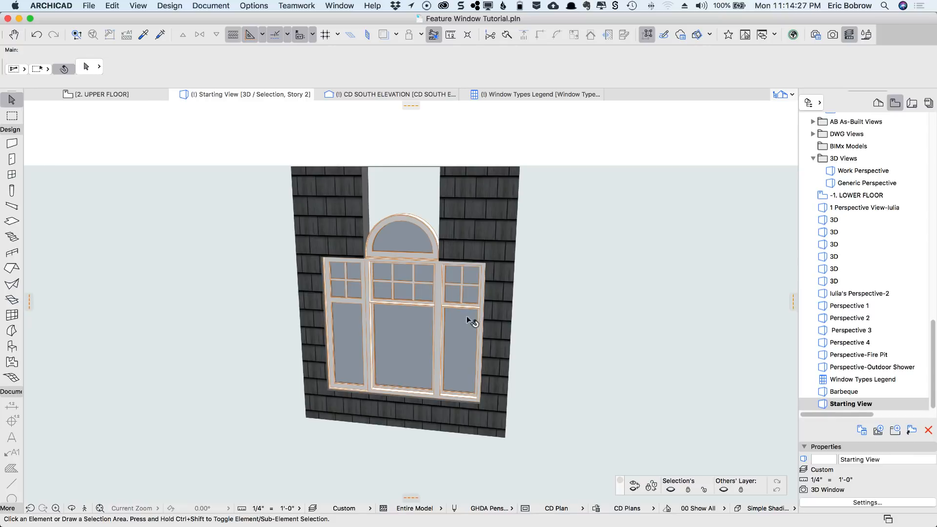
pyautogui.click(433, 323)
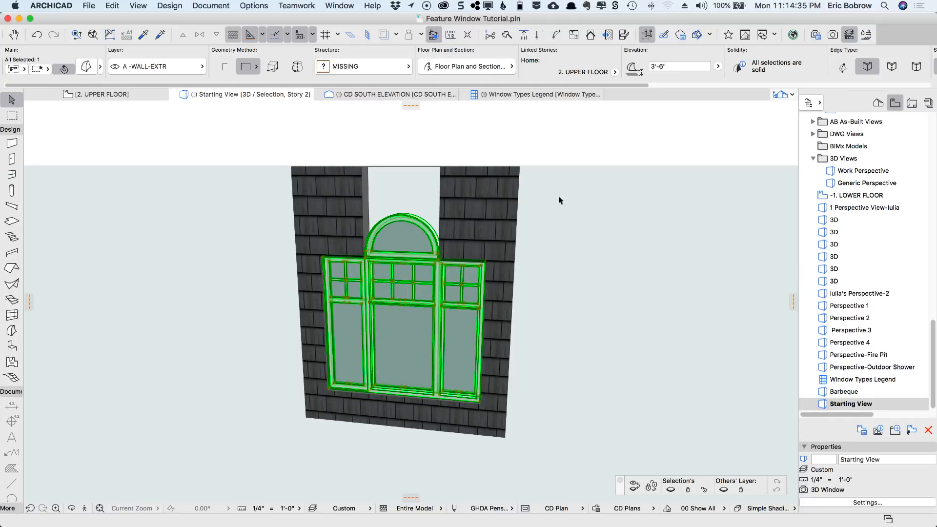
# Delete the shingled wall around the merged window morph and leave nothing selected.
pyautogui.click(508, 210)
pyautogui.moveTo(508, 210)
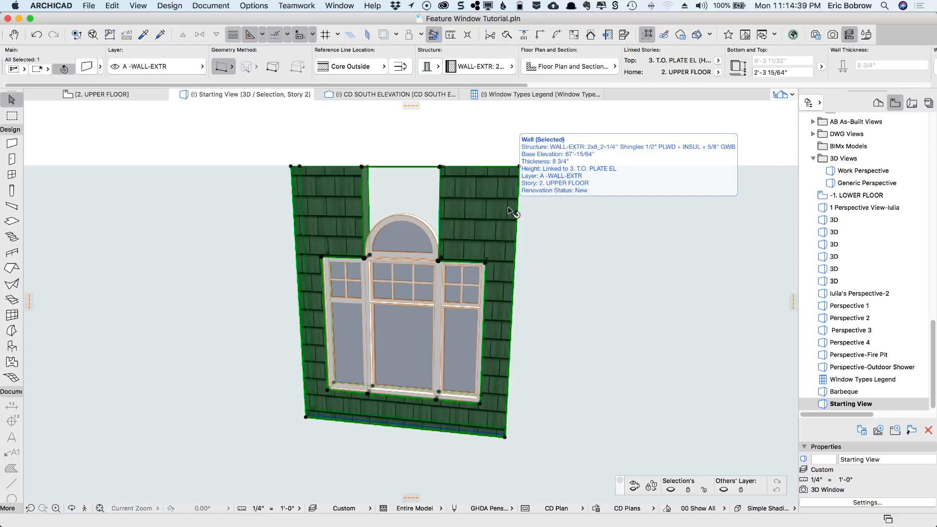
pyautogui.press('Delete')
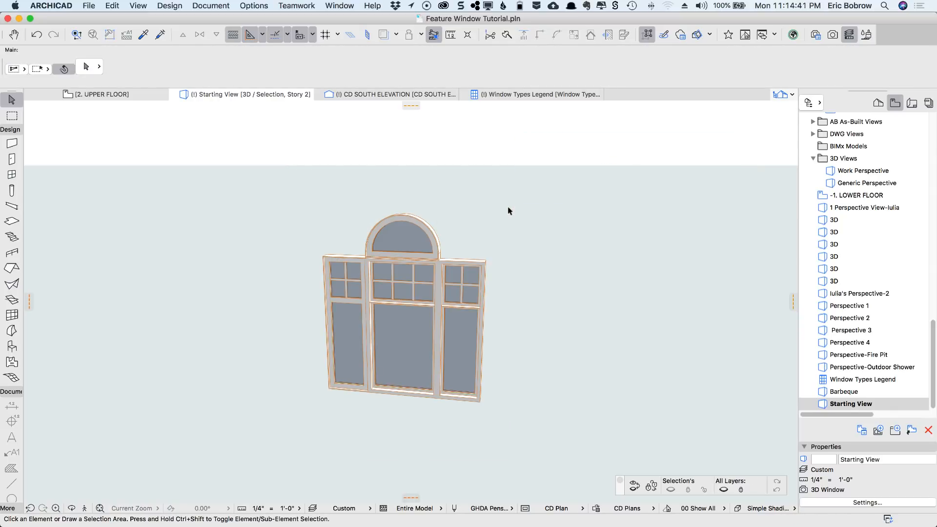
pyautogui.click(457, 360)
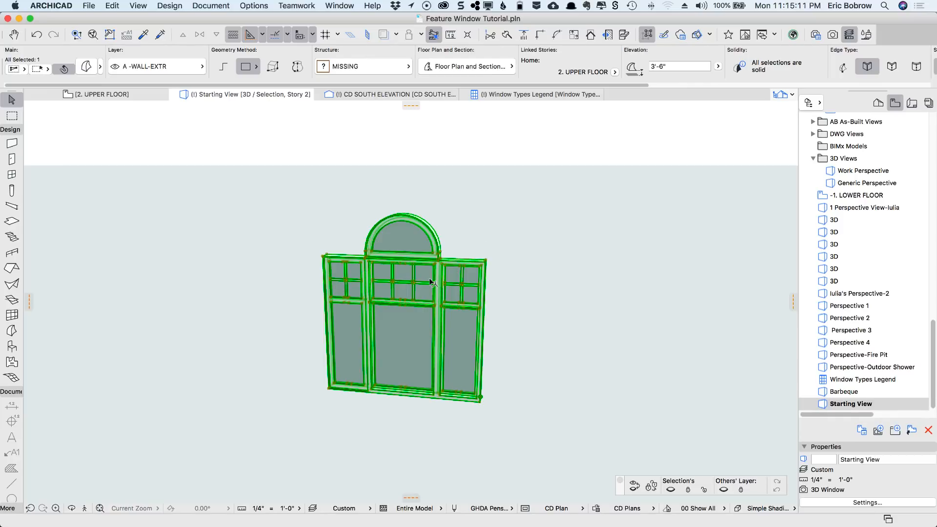
pyautogui.click(512, 266)
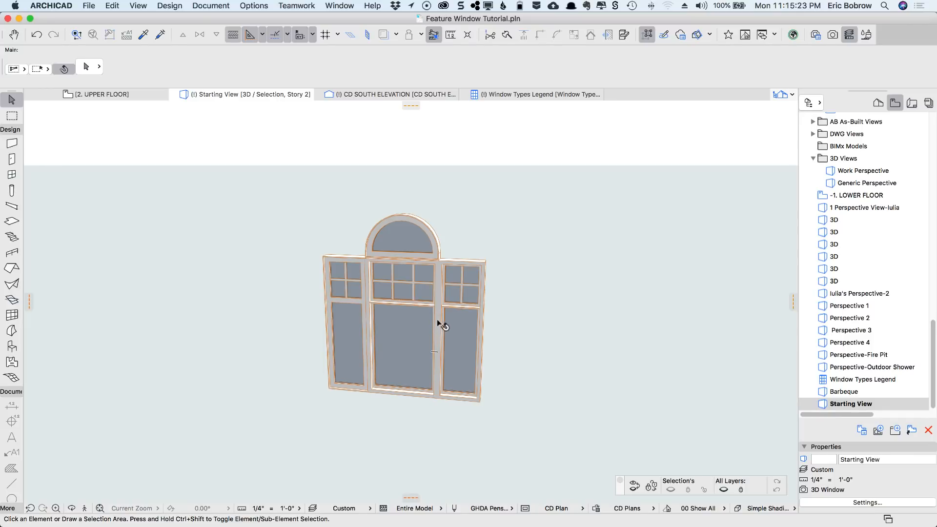
# Pick the front face of the window morph's frame as the vertical editing plane.
pyautogui.click(137, 6)
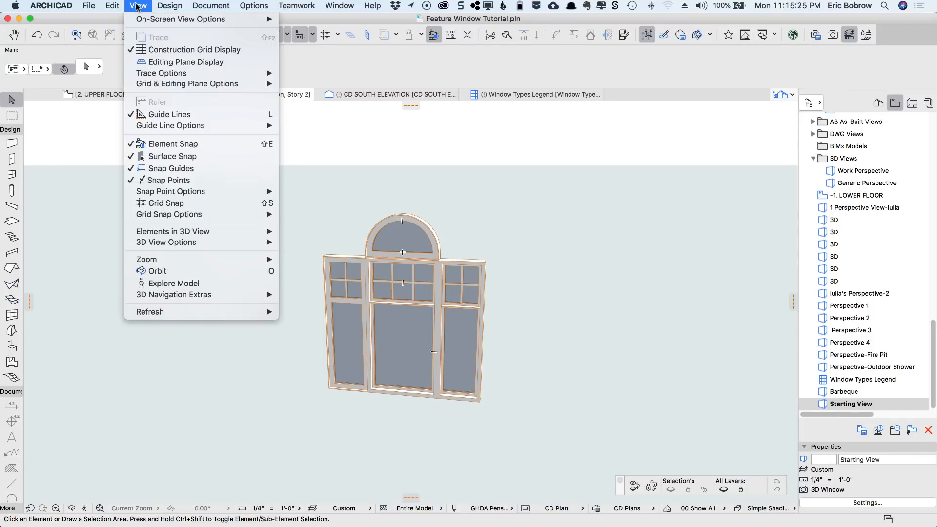
pyautogui.moveTo(156, 86)
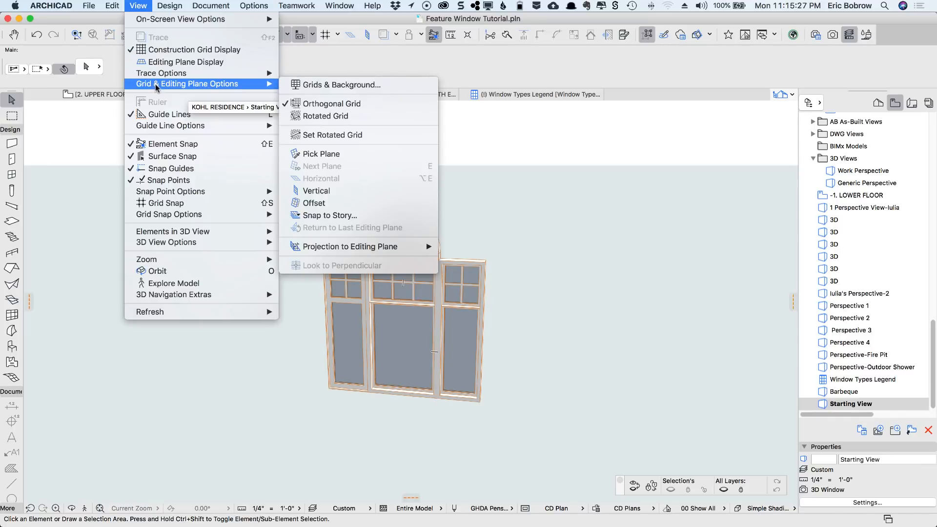
pyautogui.click(313, 155)
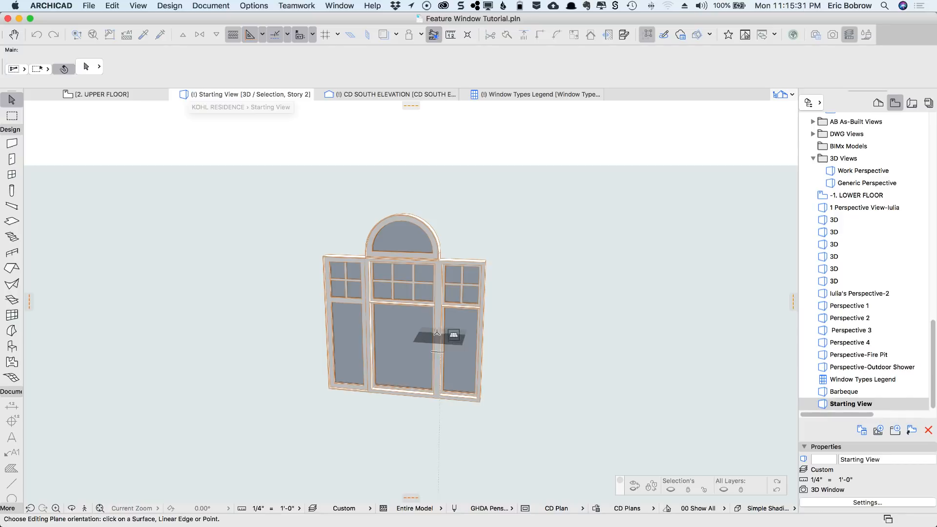
pyautogui.scroll(5, 437, 337)
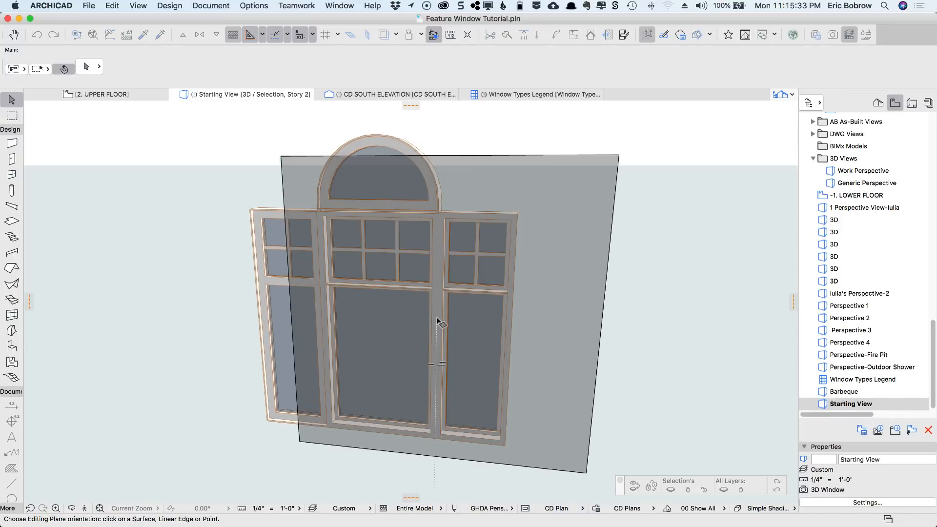
pyautogui.click(437, 320)
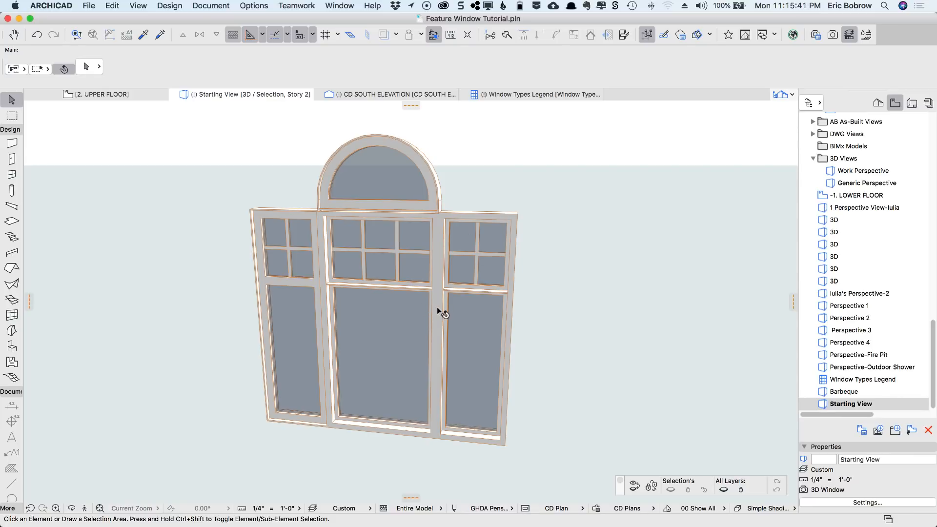
# Select the merged window morph in the 3D view.
pyautogui.click(442, 278)
pyautogui.click(511, 204)
pyautogui.click(436, 291)
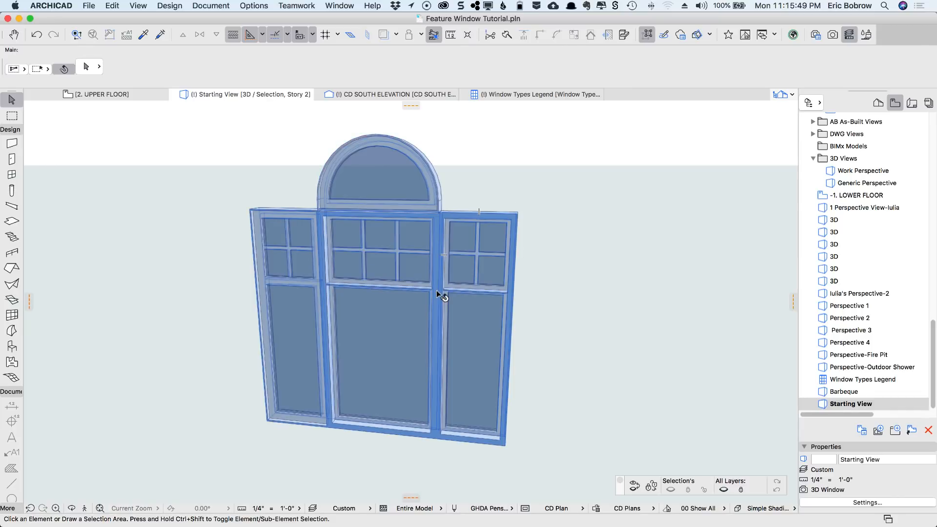
pyautogui.click(436, 291)
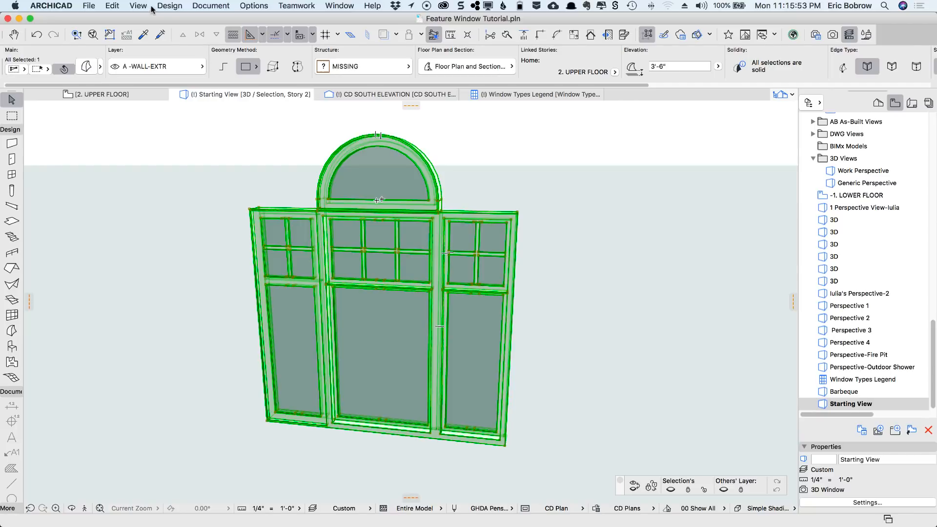
# Save the selected morph as a window named New Window 1 in the Embedded Library, with the current editing plane parallel to the wall.
pyautogui.click(89, 6)
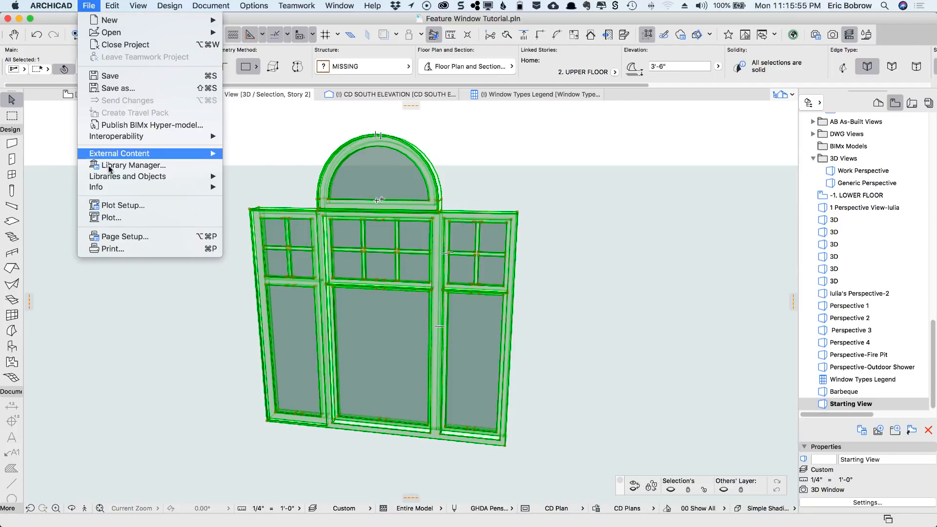
pyautogui.moveTo(110, 178)
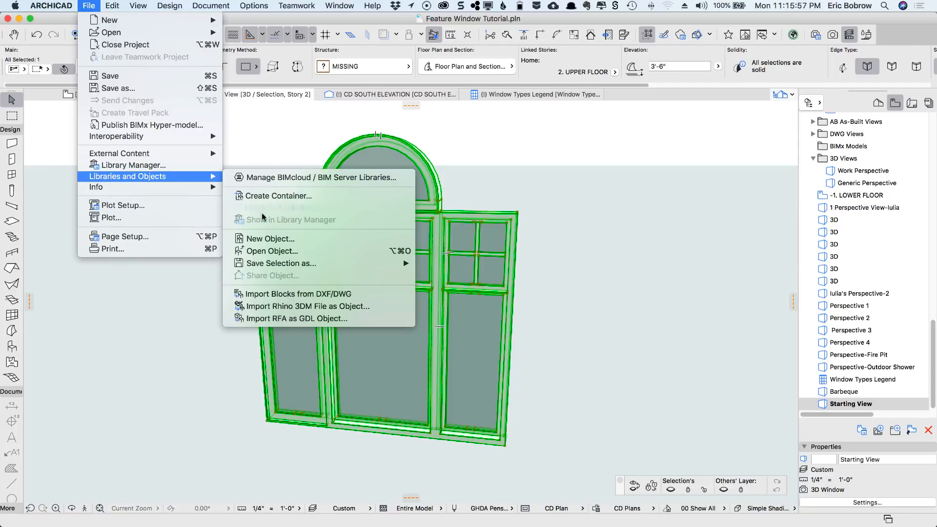
pyautogui.moveTo(261, 266)
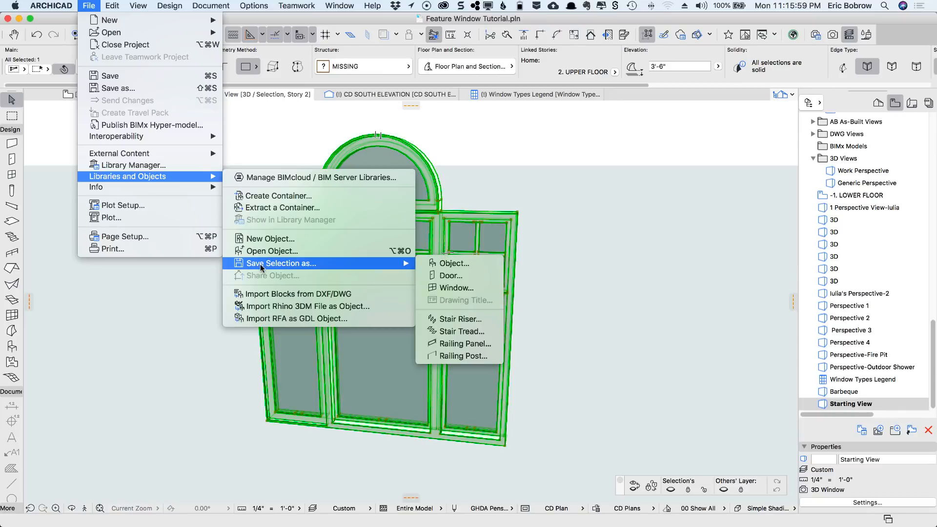
pyautogui.click(454, 289)
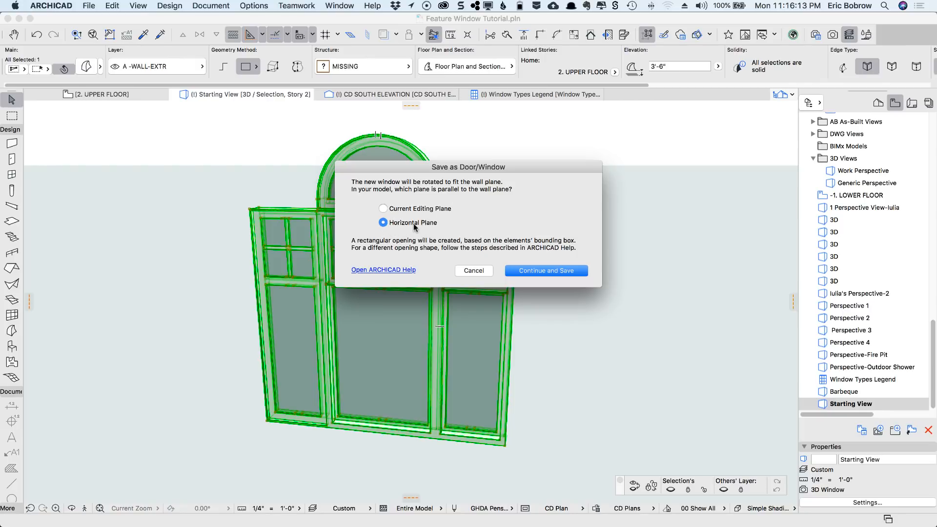
pyautogui.click(383, 209)
pyautogui.click(542, 271)
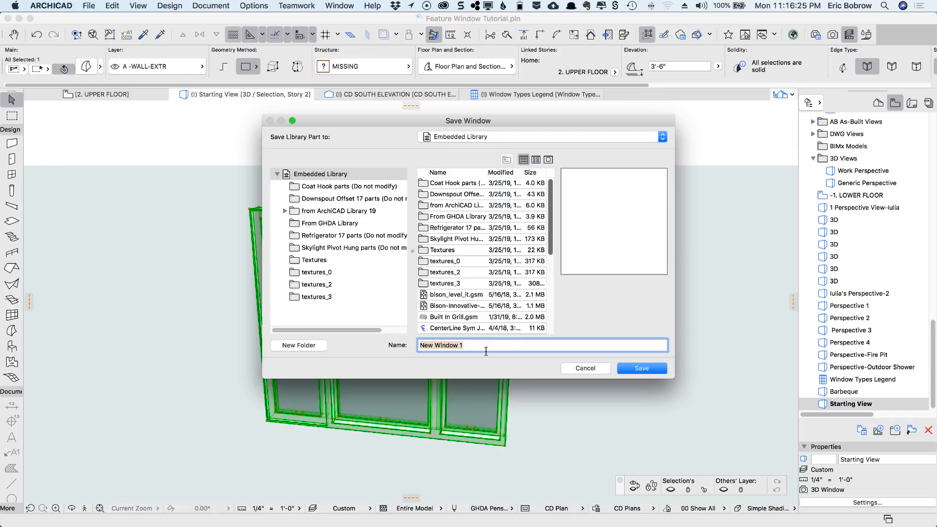
pyautogui.click(639, 371)
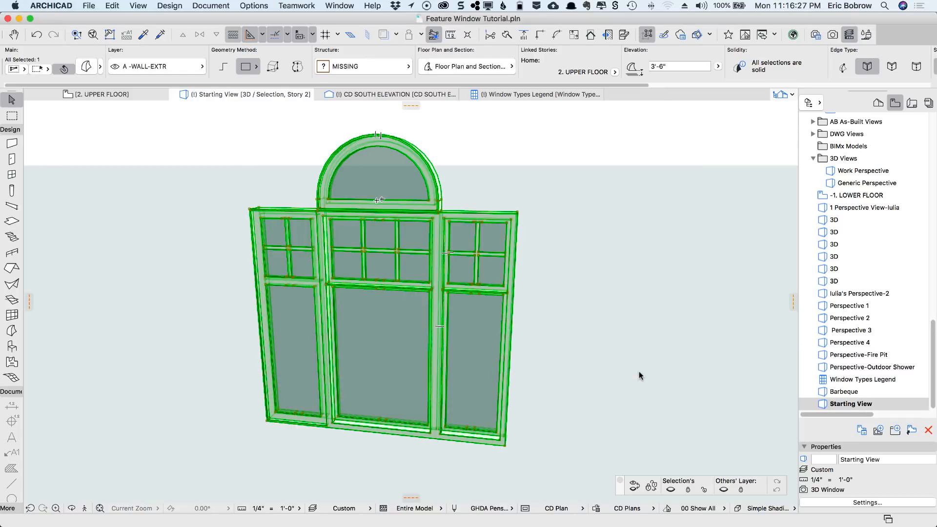
# Set Fill 1 to % 25 in the new window's basic settings, accept them, and deselect the morph.
pyautogui.click(466, 194)
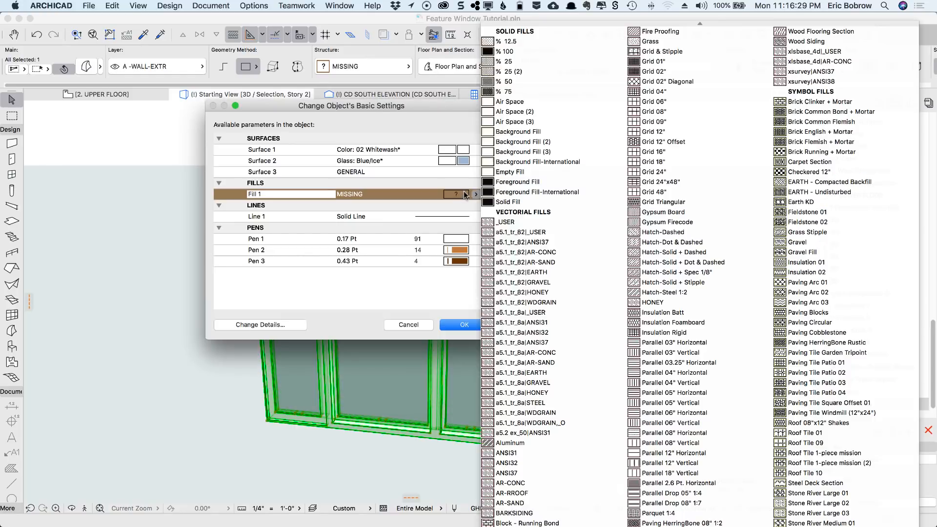
pyautogui.click(508, 61)
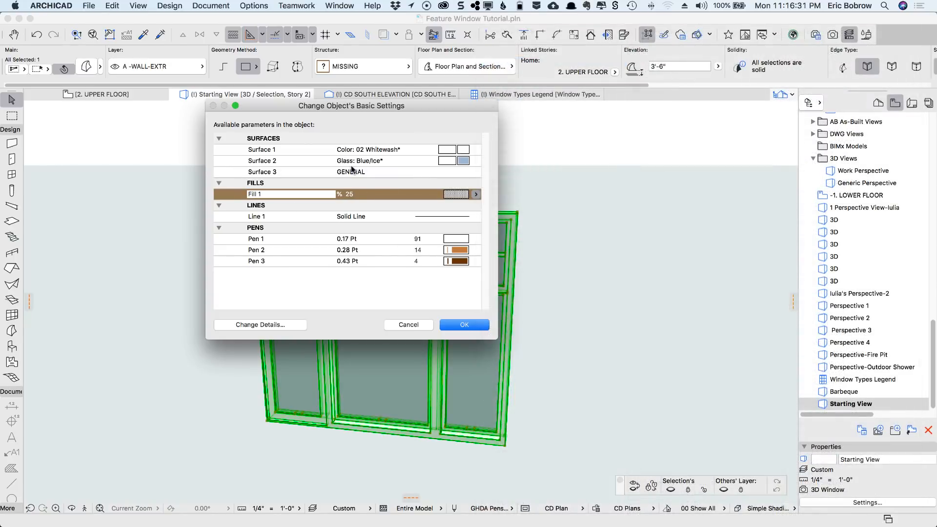
pyautogui.click(467, 325)
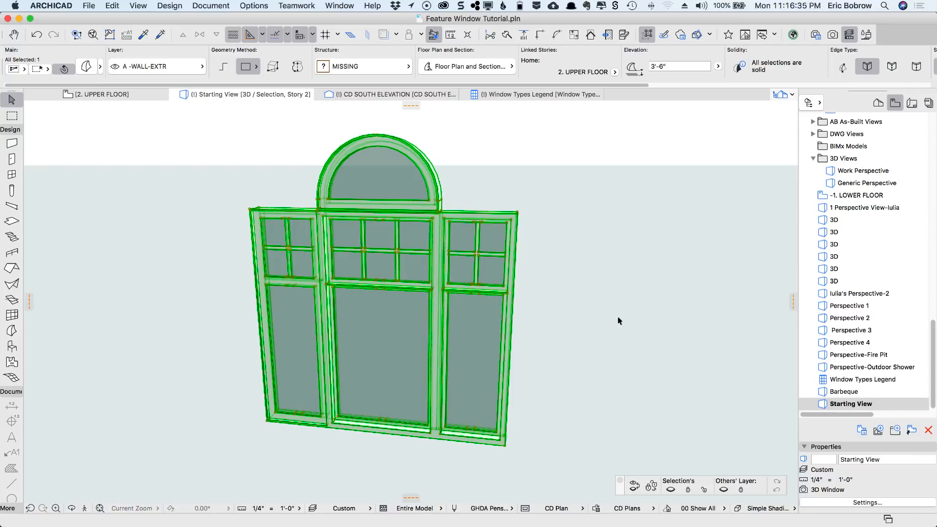
pyautogui.click(582, 266)
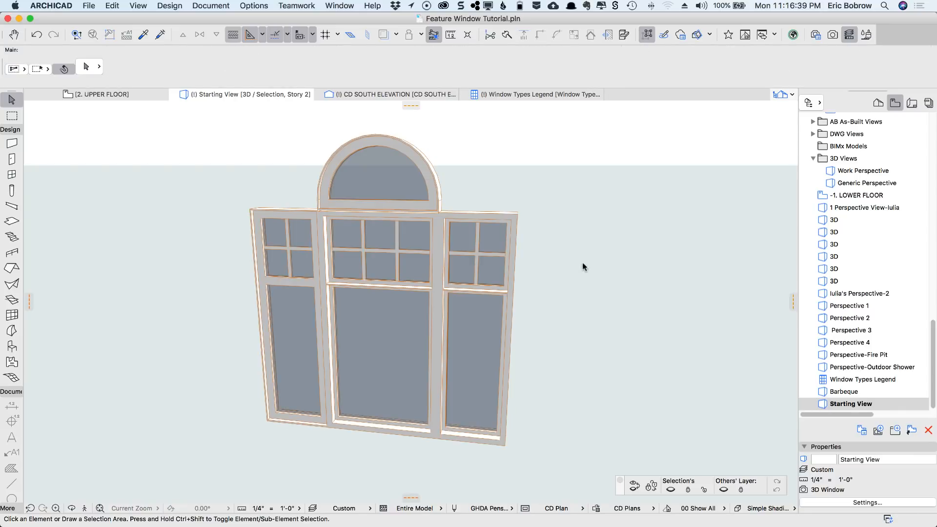
# Examine New Window 1 in the window default settings using the 3D and elevation previews, leaving the settings unchanged.
pyautogui.click(10, 175)
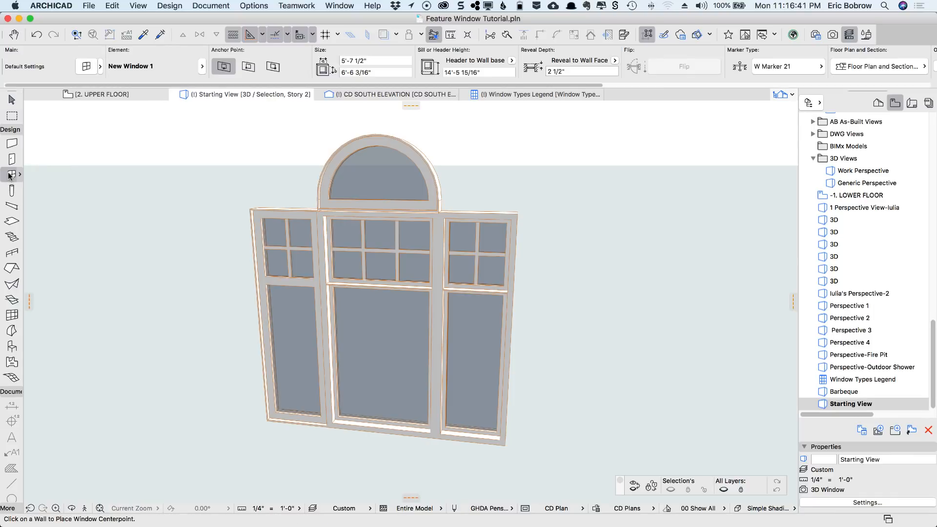
pyautogui.click(87, 68)
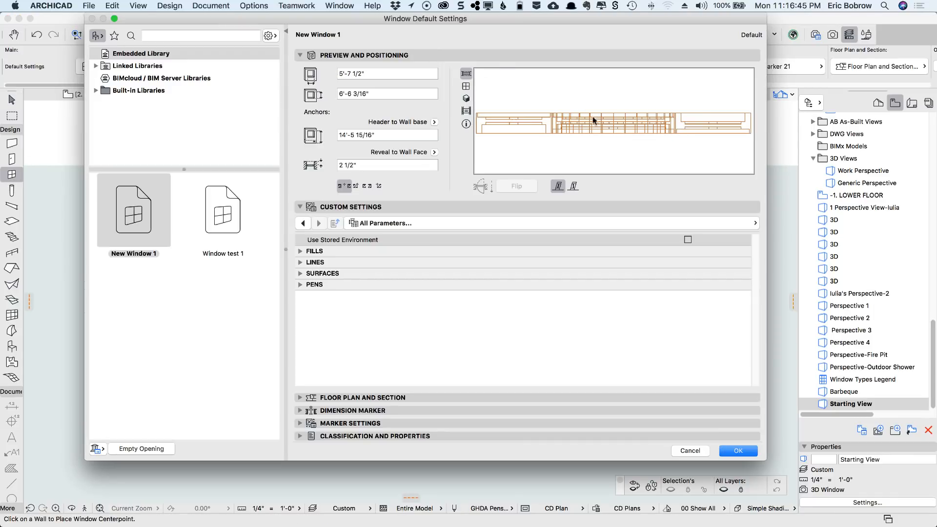
pyautogui.click(466, 98)
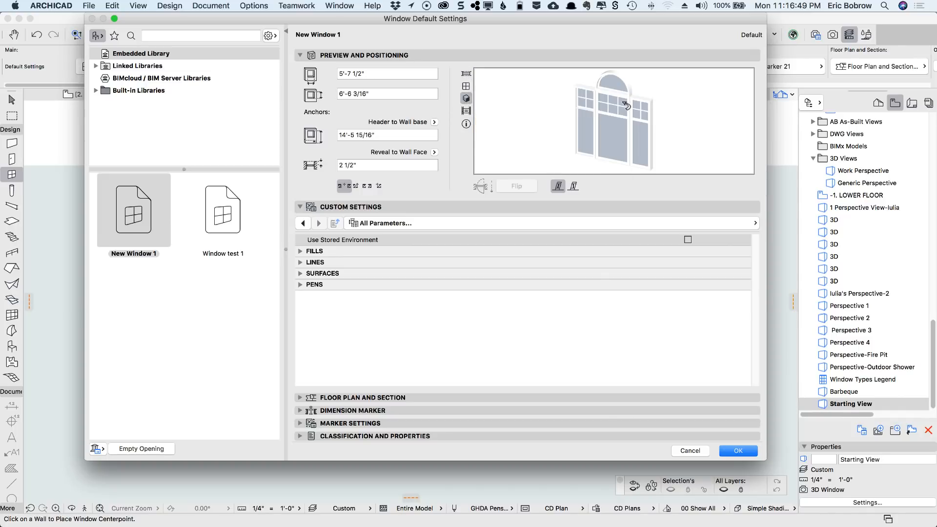
pyautogui.click(467, 87)
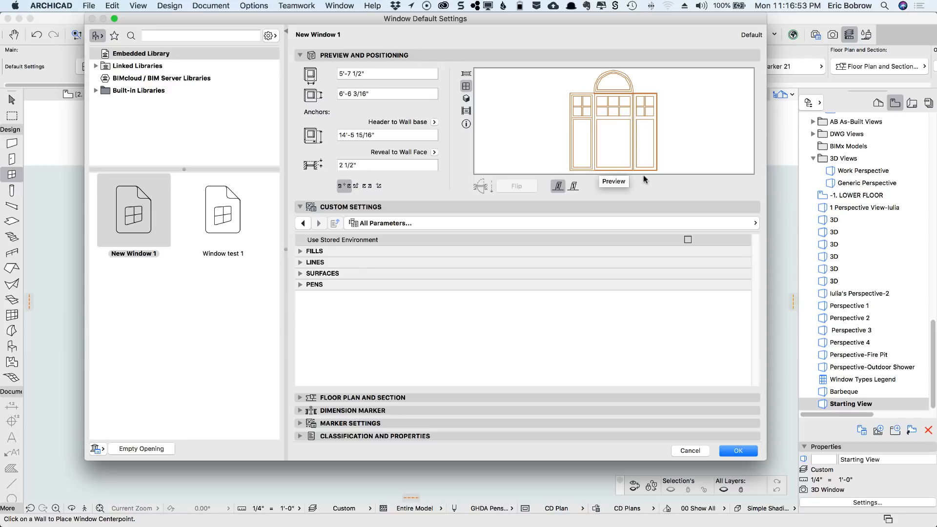
pyautogui.click(690, 451)
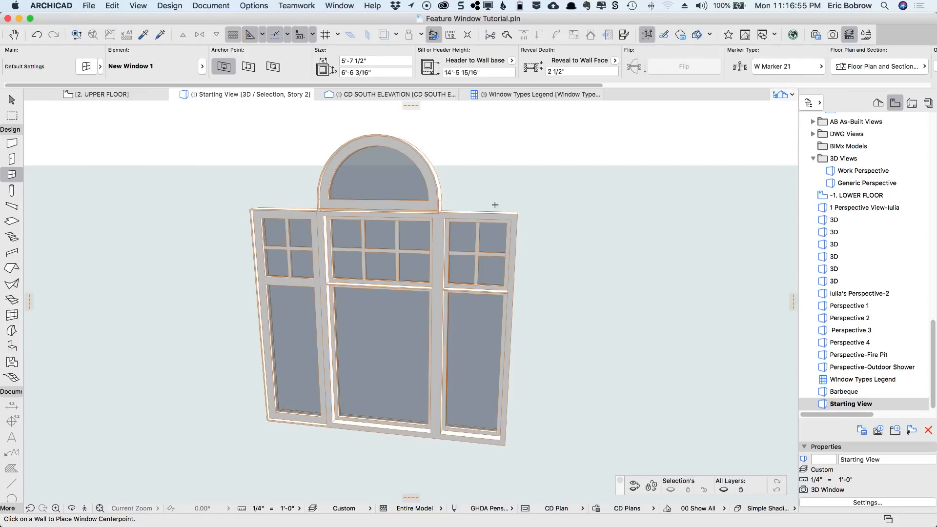
# On the upper floor plan, pick up the settings of the existing exterior wall with the 302A window for the Wall tool.
pyautogui.click(116, 92)
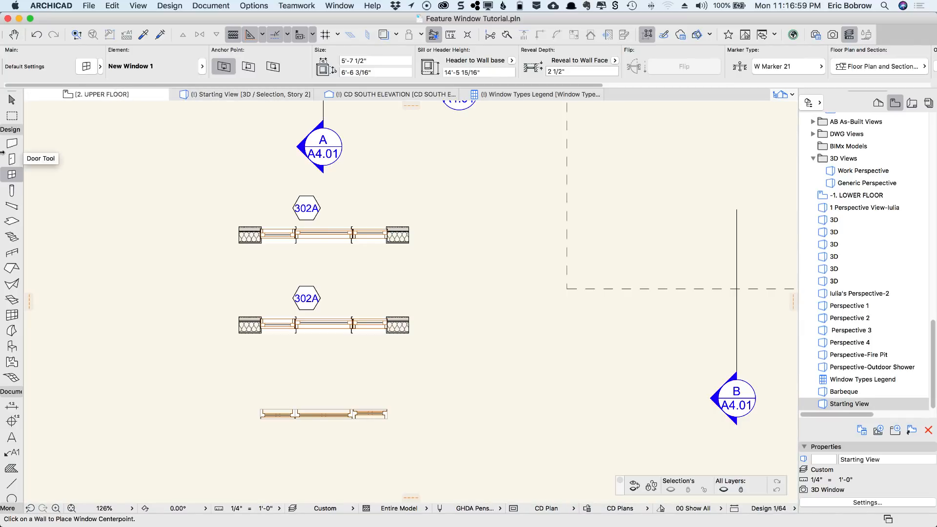
pyautogui.click(11, 144)
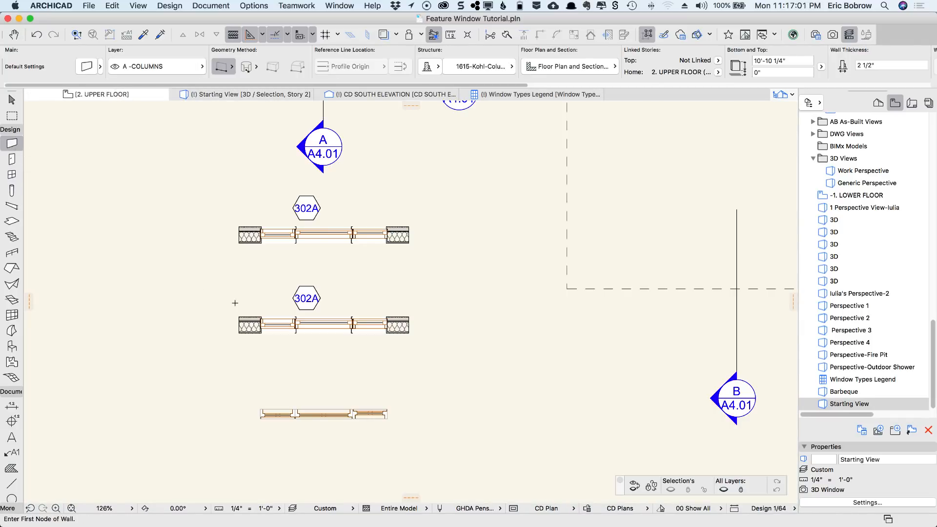
pyautogui.keyDown('alt'); pyautogui.click(241, 332); pyautogui.keyUp('alt')
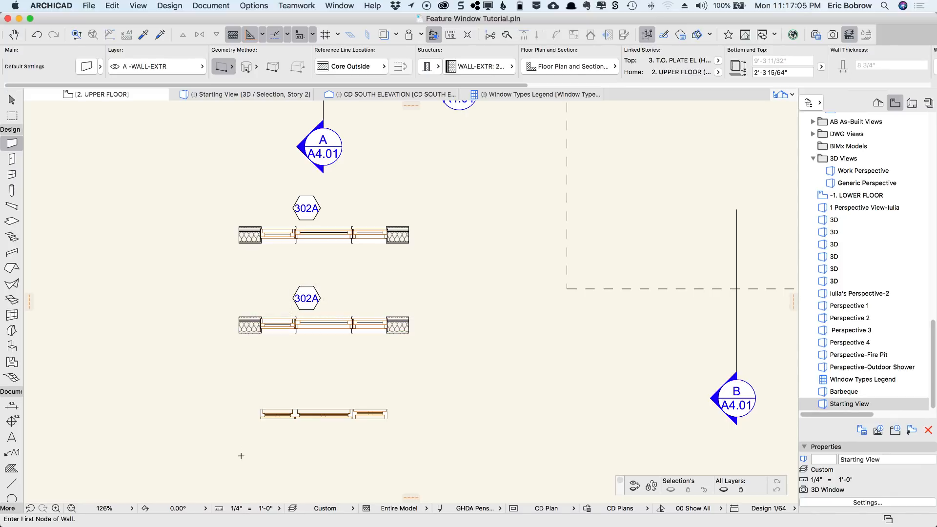
pyautogui.click(236, 386)
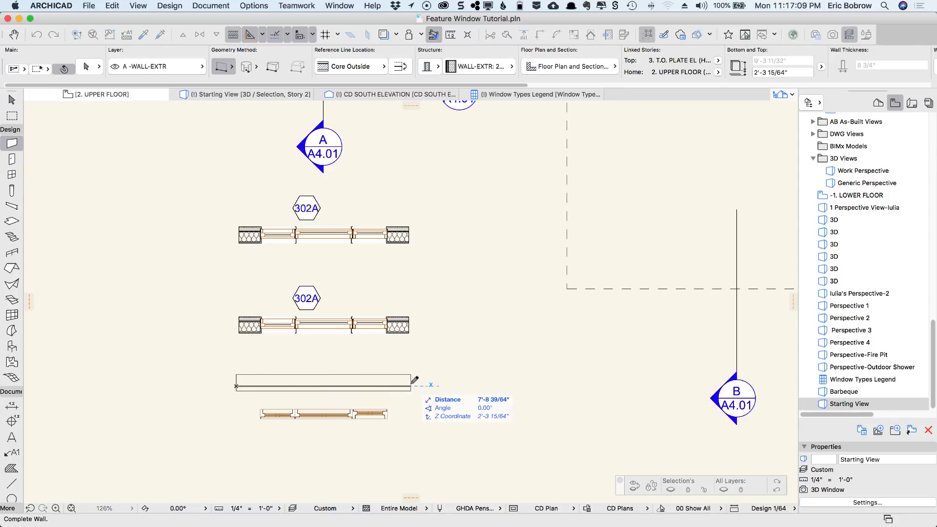
pyautogui.click(412, 387)
pyautogui.press('super+z')
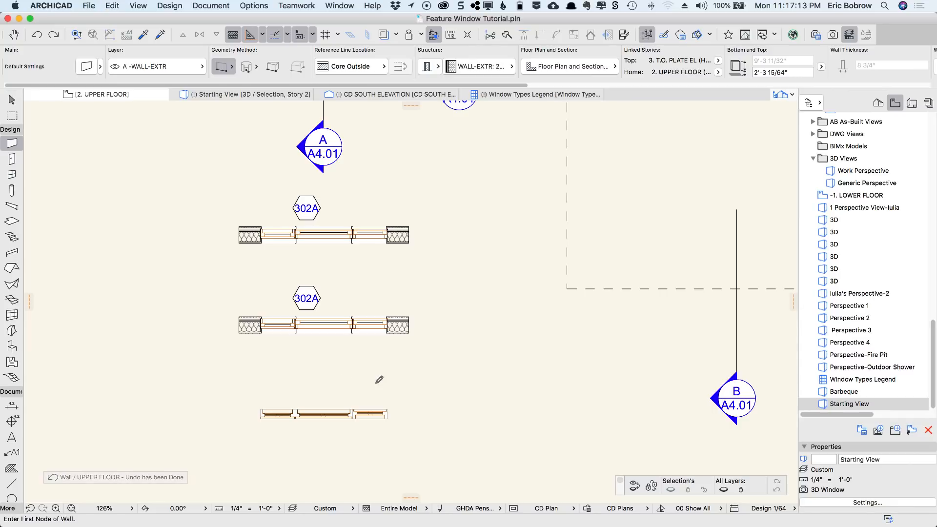
# Draw a horizontal exterior wall about 7'-5" long from right to left just above the window morph, and show only it in 3D.
pyautogui.click(405, 380)
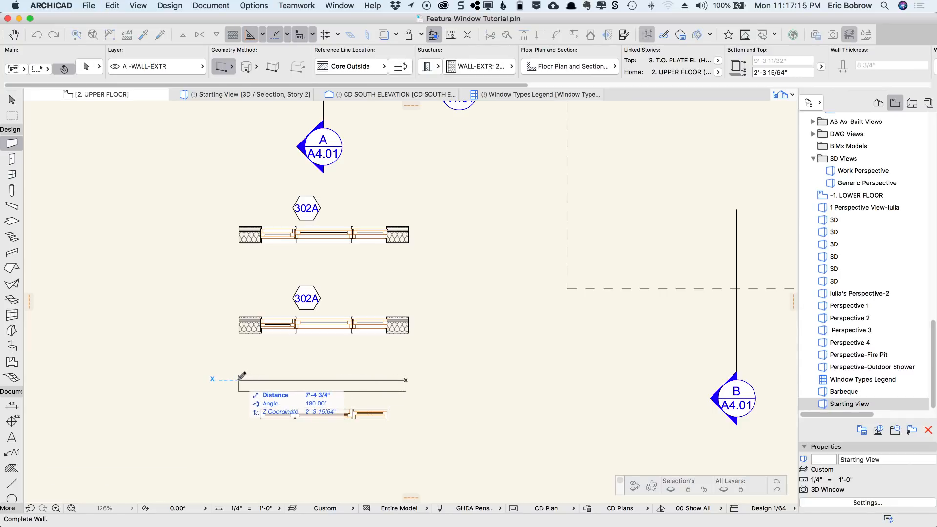
pyautogui.click(238, 379)
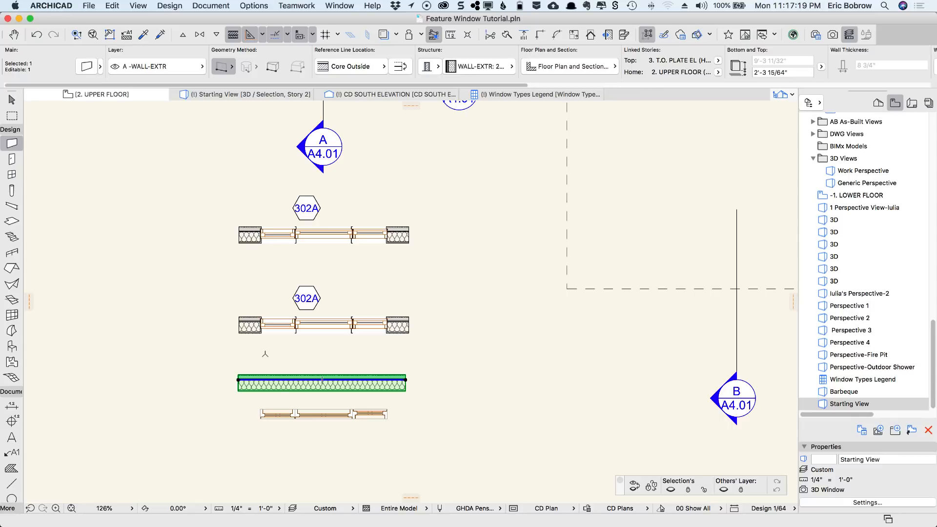
pyautogui.press('F5')
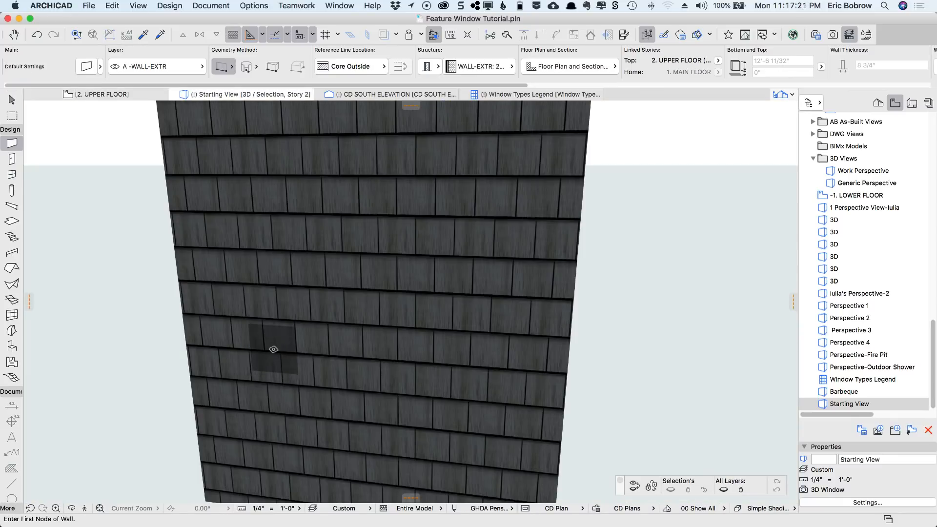
# Place New Window 1 centered in the new shingled wall, anchored Sill to Wall base at a height of 1', and confirm its orientation.
pyautogui.click(12, 178)
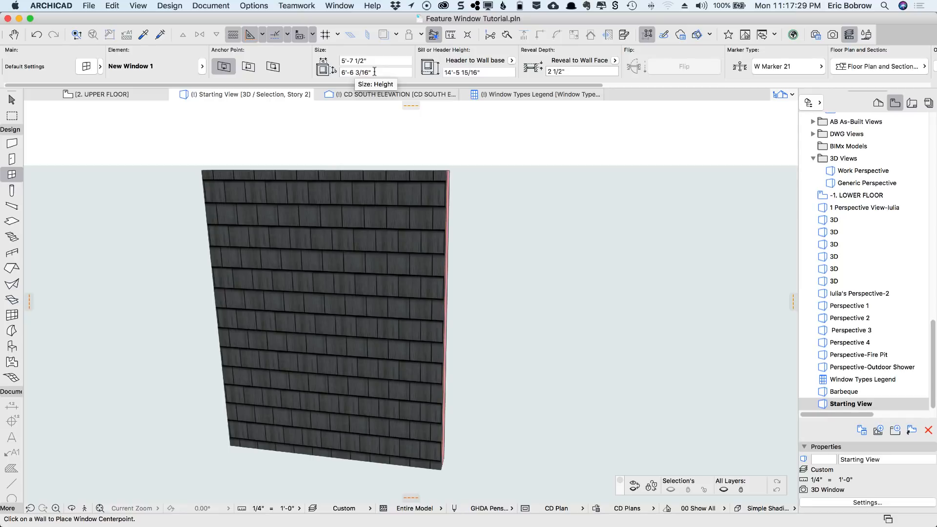
pyautogui.click(511, 61)
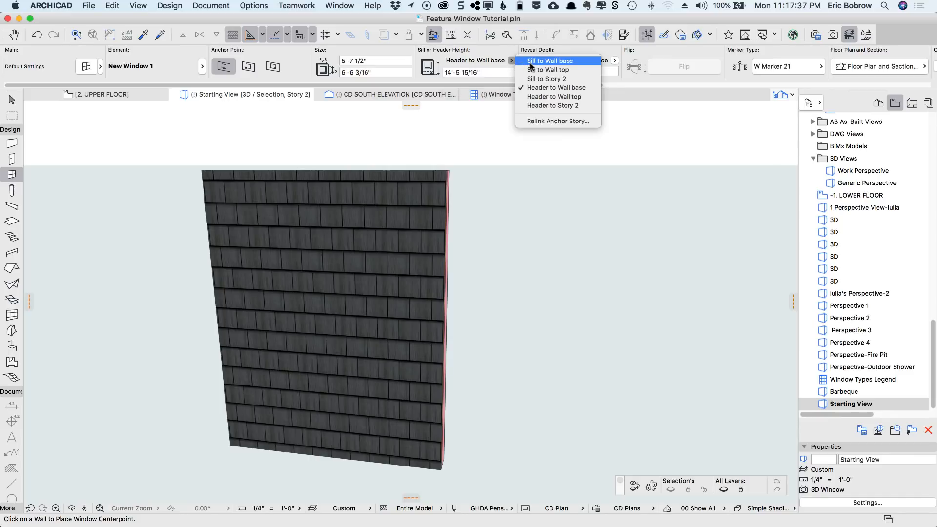
pyautogui.click(529, 62)
pyautogui.moveTo(490, 72); pyautogui.dragTo(426, 71)
pyautogui.write('1')
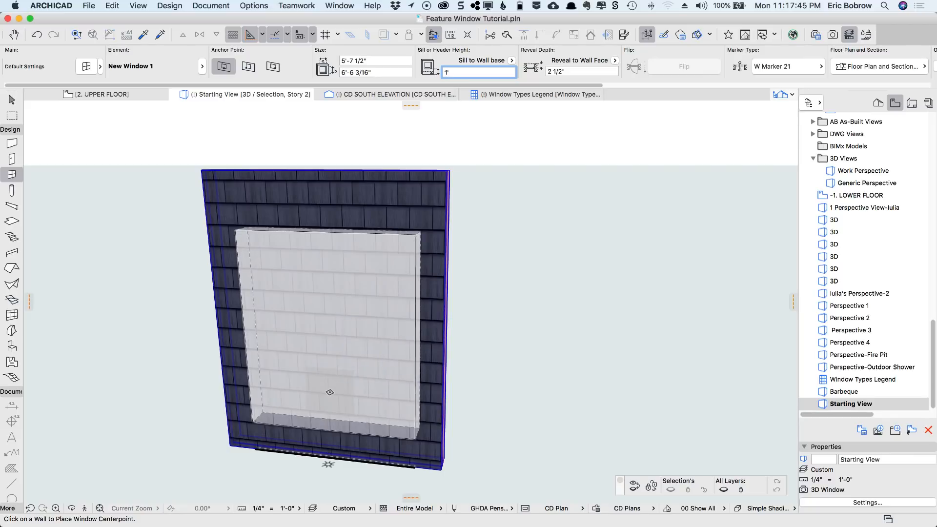
pyautogui.click(330, 391)
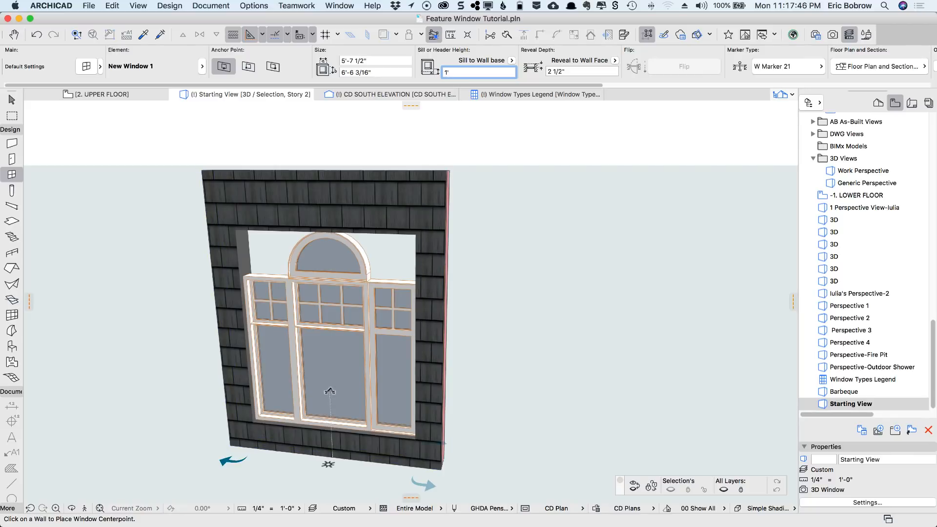
pyautogui.click(153, 444)
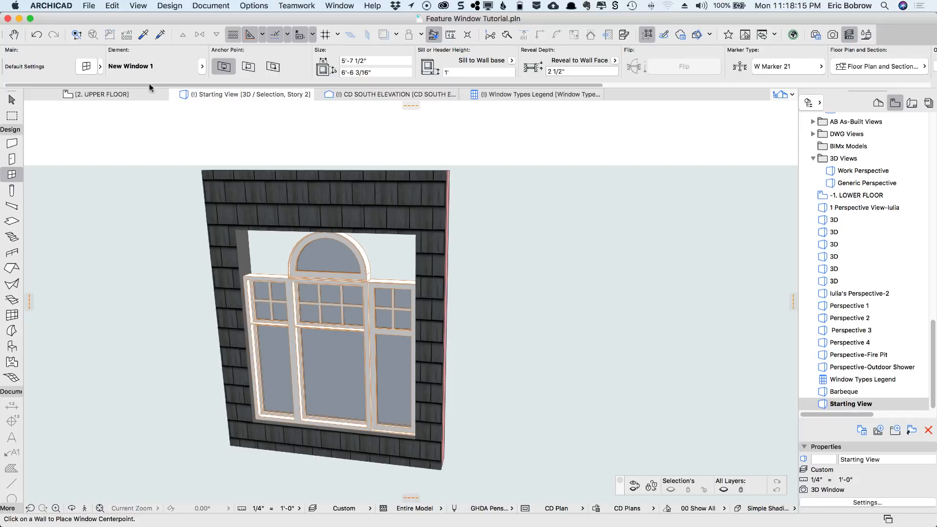
# Isolate the merged window morph from the upper floor plan in the 3D view and select it there.
pyautogui.click(108, 95)
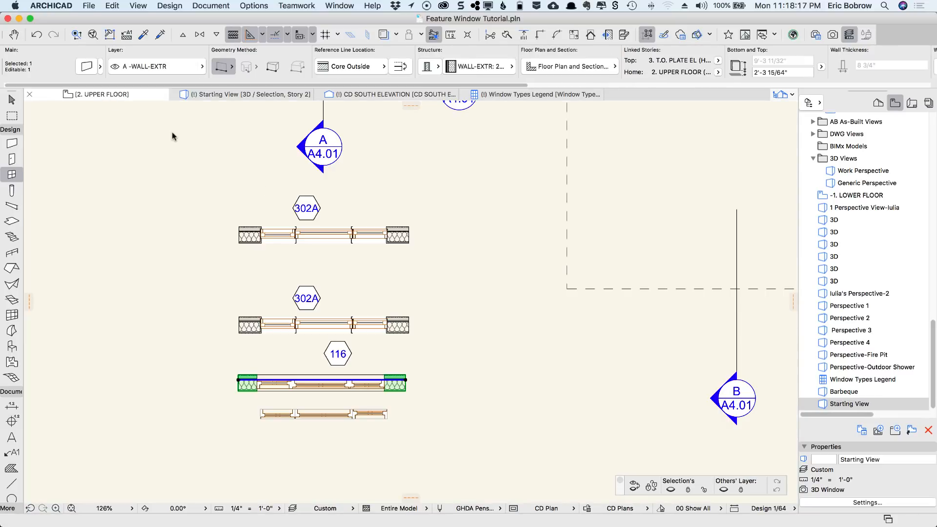
pyautogui.press('Escape')
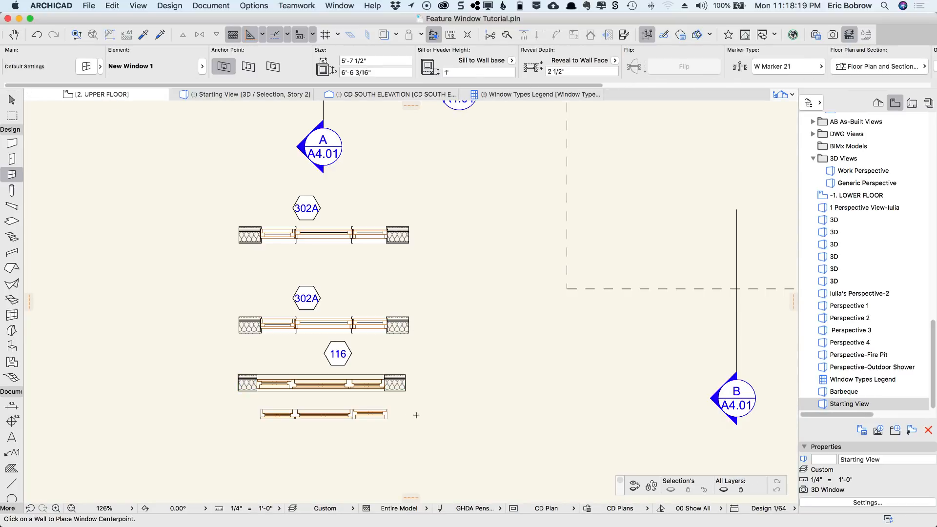
pyautogui.keyDown('shift'); pyautogui.click(389, 415); pyautogui.keyUp('shift')
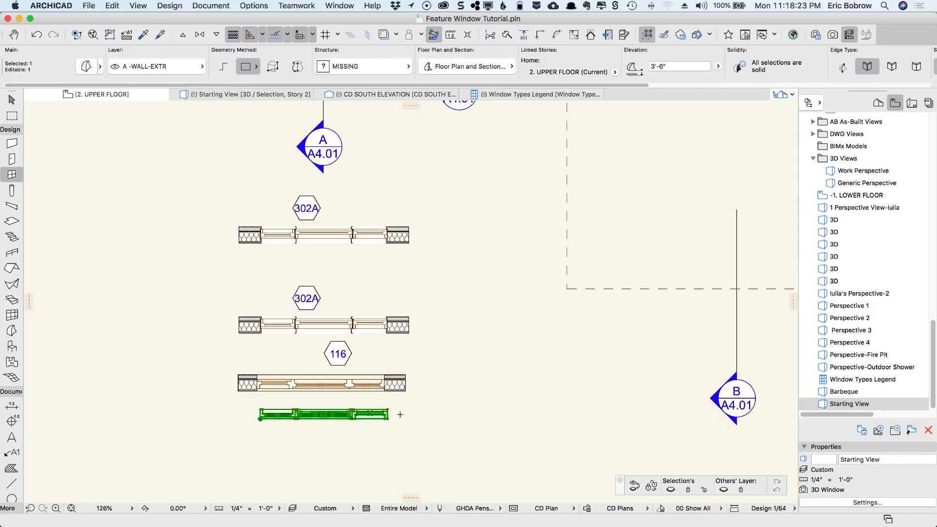
pyautogui.press('F5')
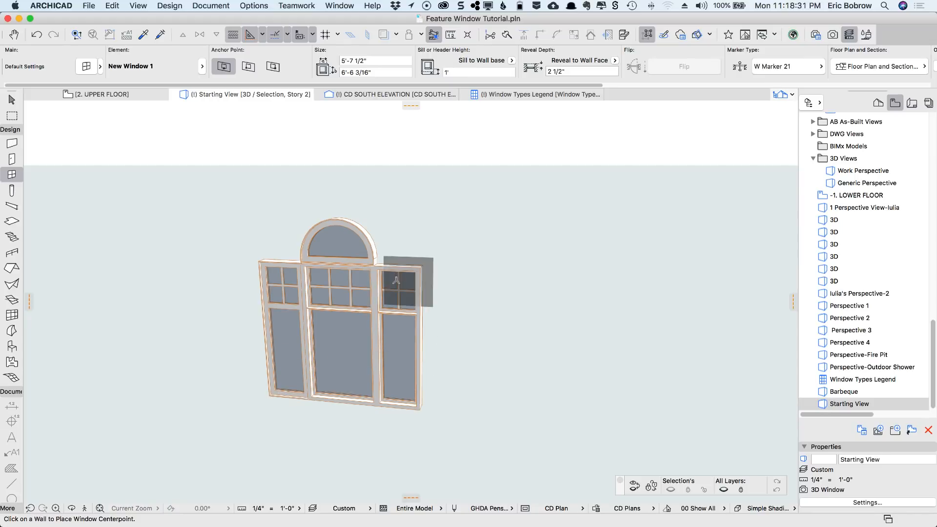
pyautogui.click(11, 100)
pyautogui.click(374, 371)
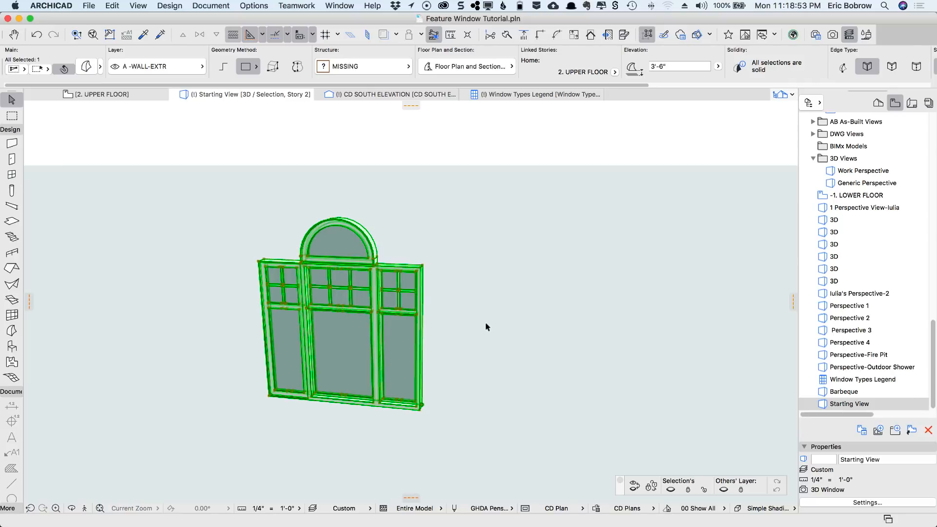
# Rotate the window morph 90° about its bottom edge in 3D so that it lies flat.
pyautogui.keyDown('shift'); pyautogui.moveTo(485, 333); pyautogui.dragTo(326, 332, button='middle'); pyautogui.keyUp('shift')
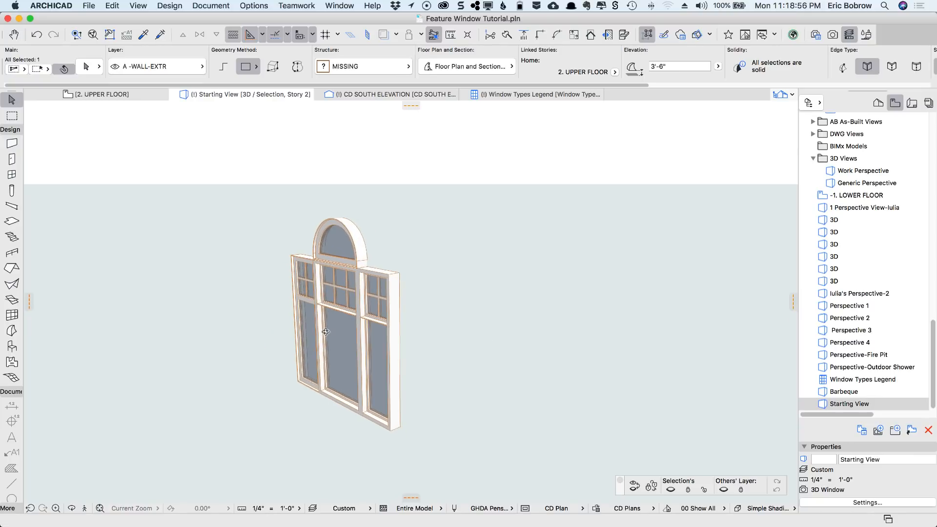
pyautogui.click(117, 6)
pyautogui.moveTo(203, 211)
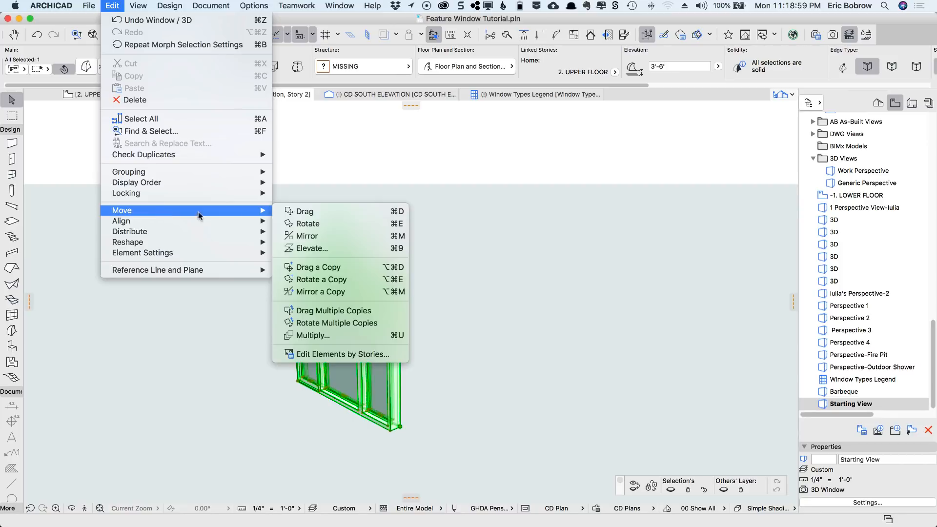
pyautogui.click(379, 222)
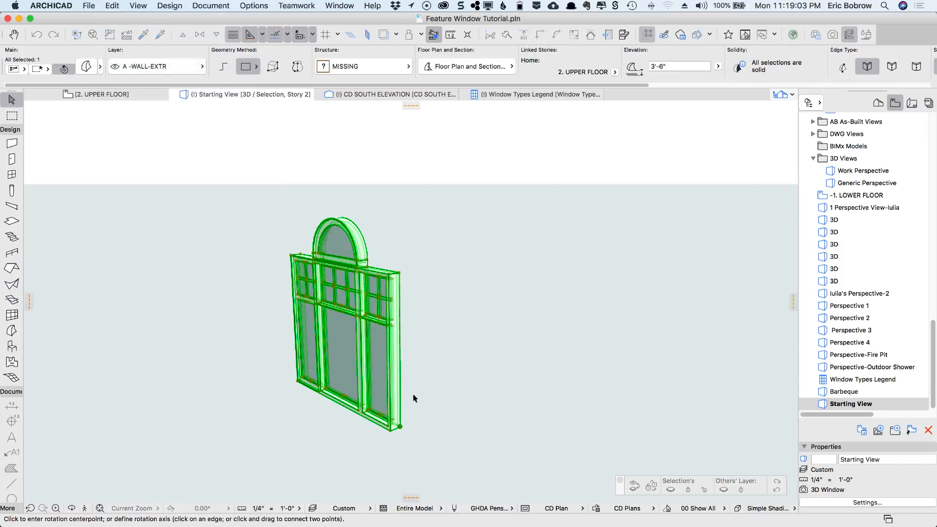
pyautogui.click(390, 431)
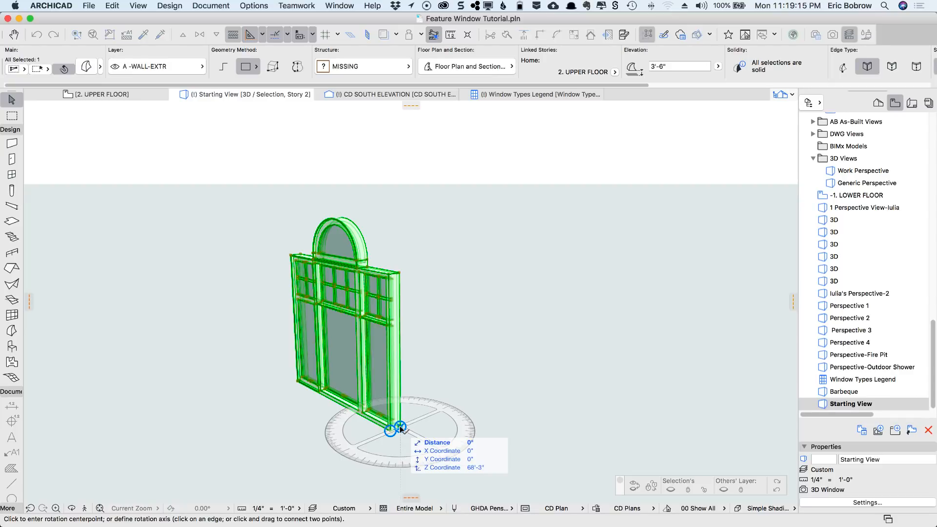
pyautogui.moveTo(400, 428); pyautogui.dragTo(339, 405)
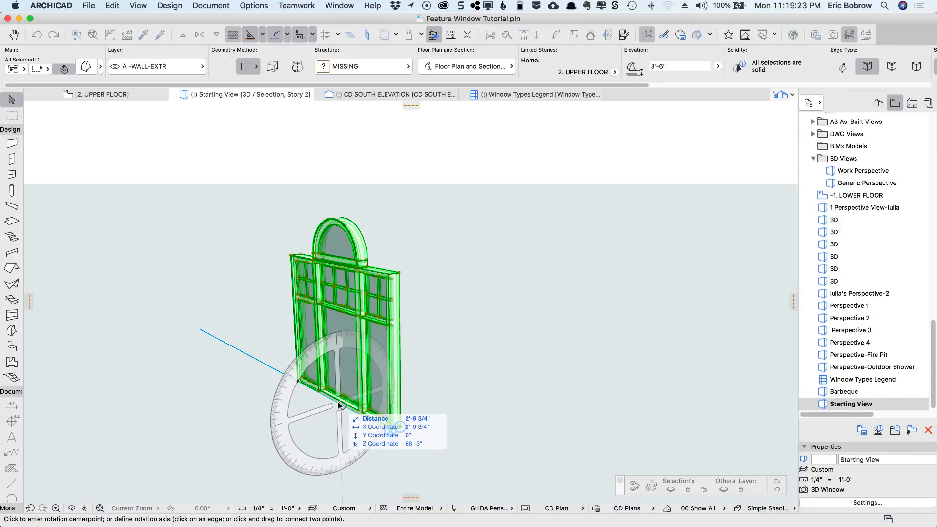
pyautogui.click(339, 405)
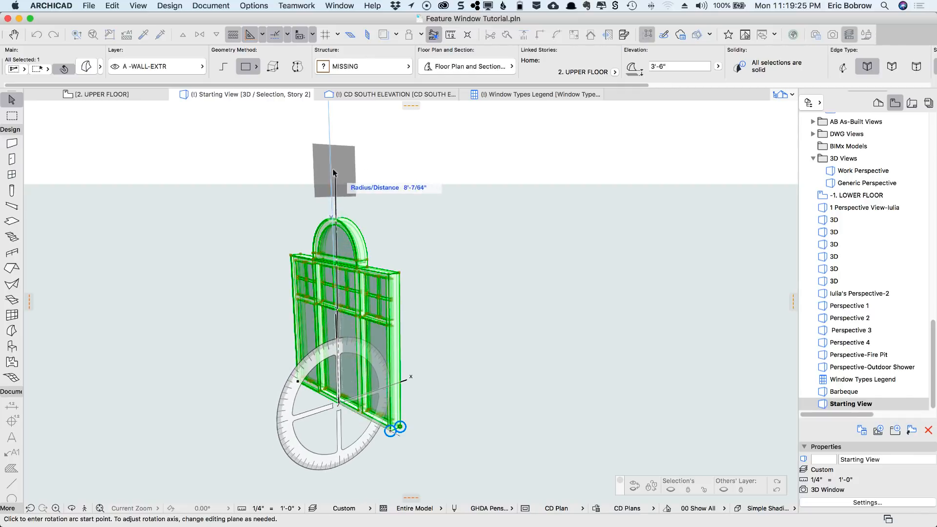
pyautogui.click(332, 170)
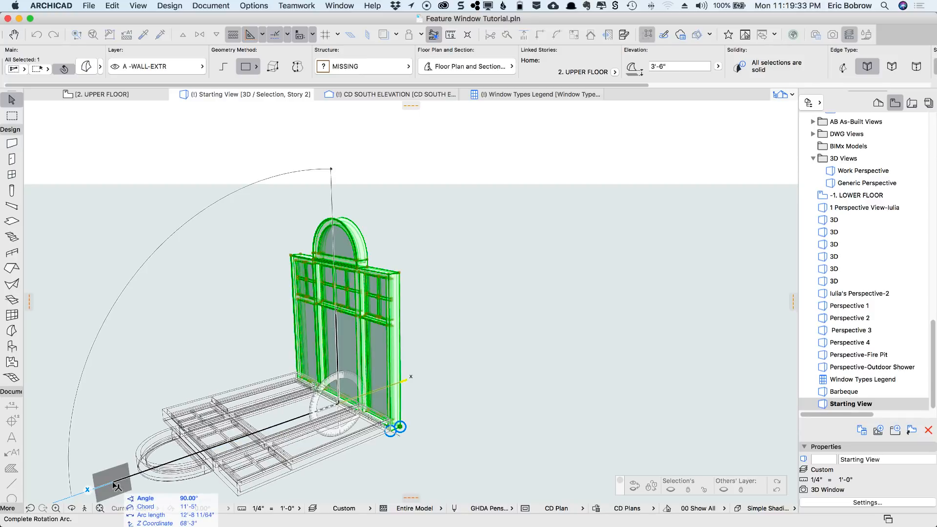
pyautogui.click(116, 485)
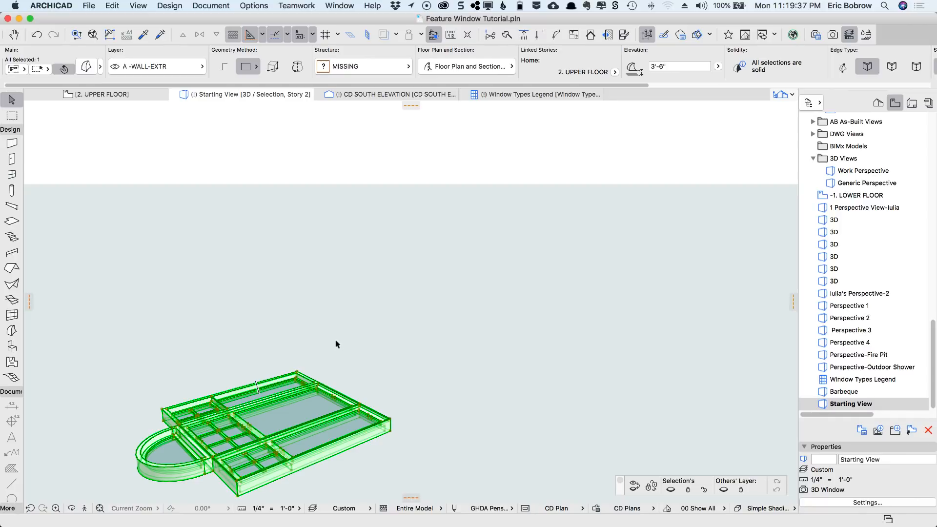
# On the upper floor plan, move the flat window morph straight down about 7'-2", clear of the walls.
pyautogui.click(114, 95)
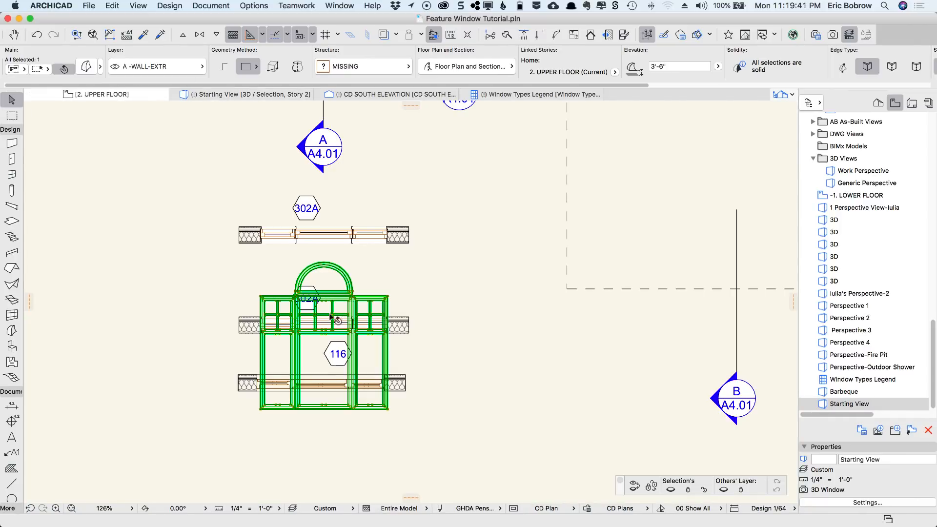
pyautogui.keyDown('shift'); pyautogui.click(388, 294); pyautogui.keyUp('shift')
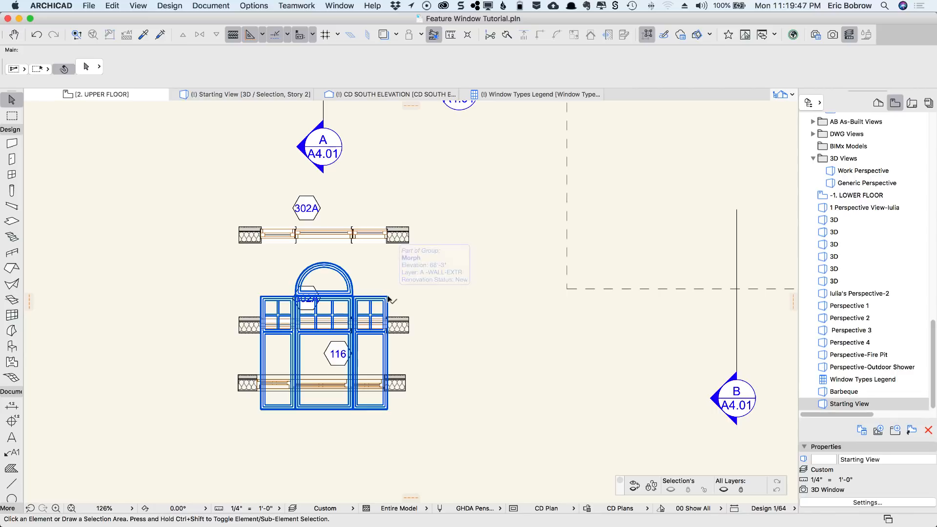
pyautogui.click(389, 299)
pyautogui.press('super+d')
pyautogui.click(390, 310)
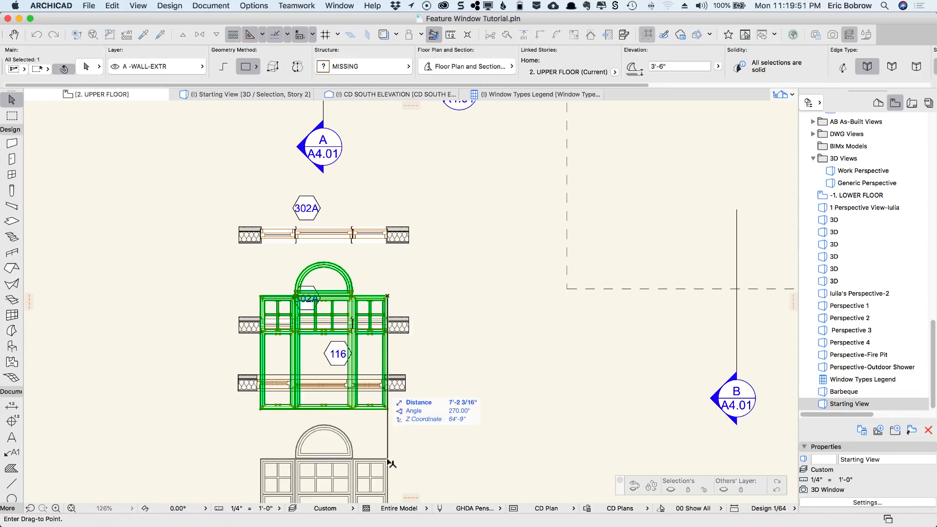
pyautogui.click(390, 459)
pyautogui.scroll(-5, 419, 442)
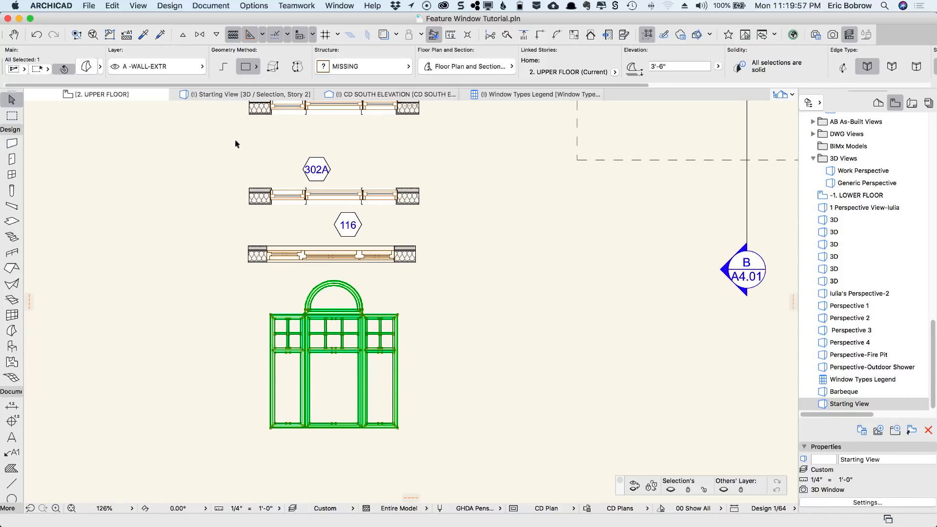
# In 3D, draw a rectangular slab under the flat window's rectangular frame on the xx-Object Creation.NPLT layer, making that layer visible.
pyautogui.press('F5')
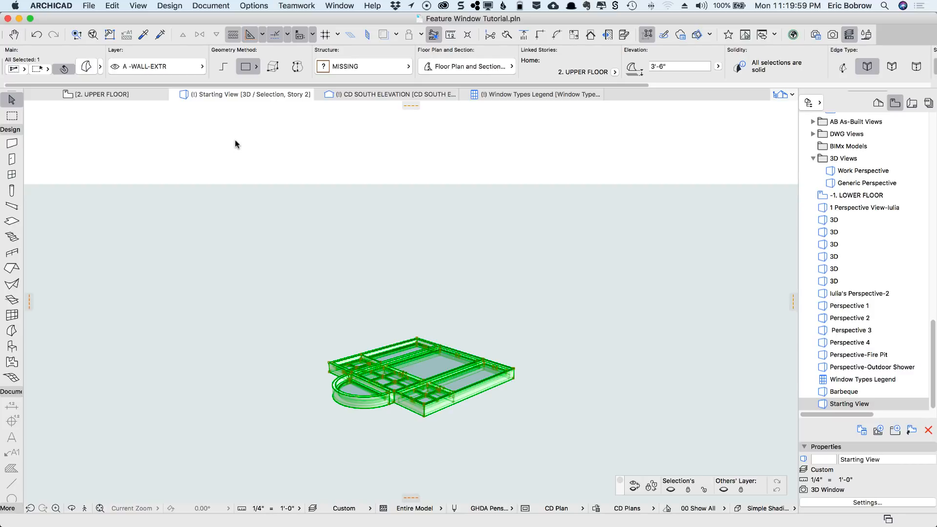
pyautogui.click(340, 239)
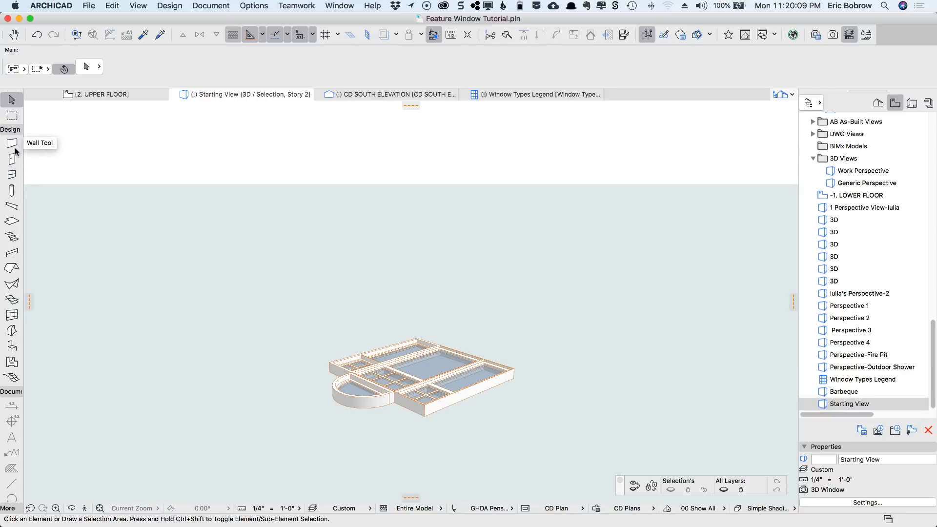
pyautogui.click(11, 221)
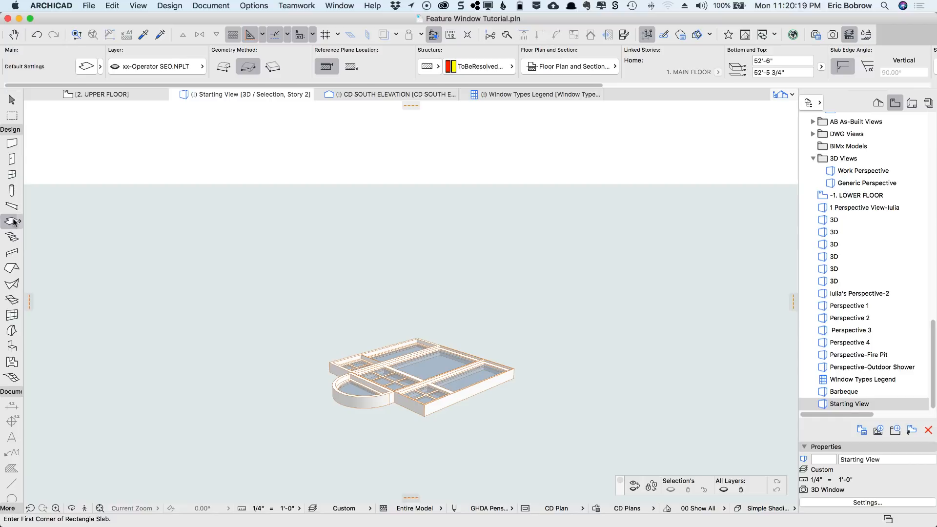
pyautogui.click(200, 68)
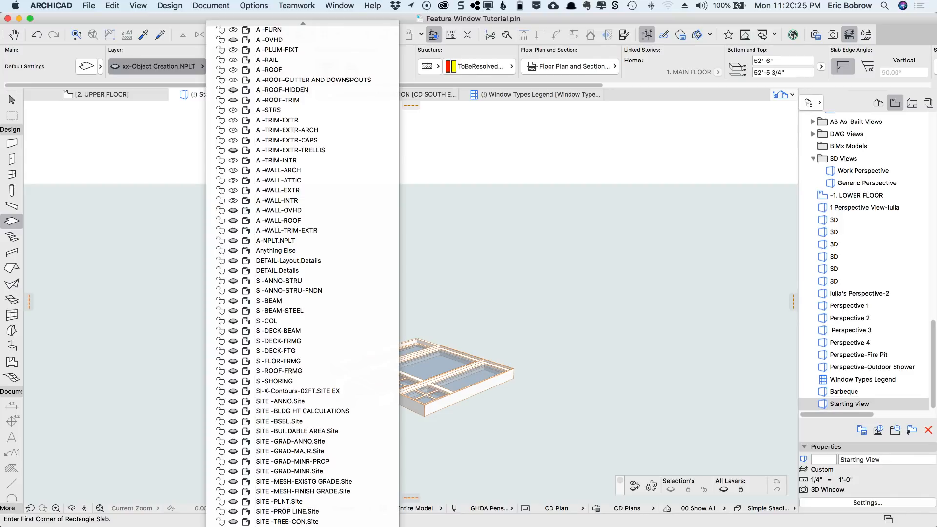
pyautogui.click(273, 526)
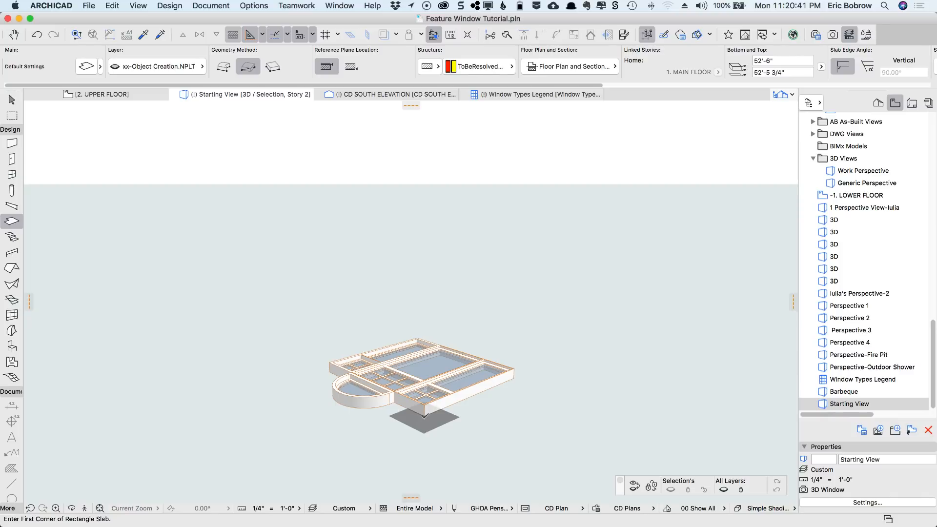
pyautogui.click(423, 416)
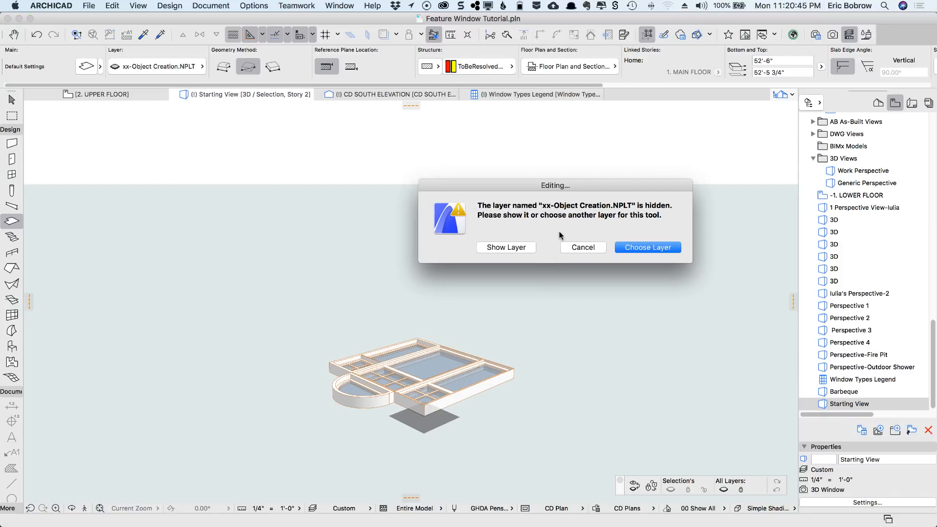
pyautogui.click(508, 247)
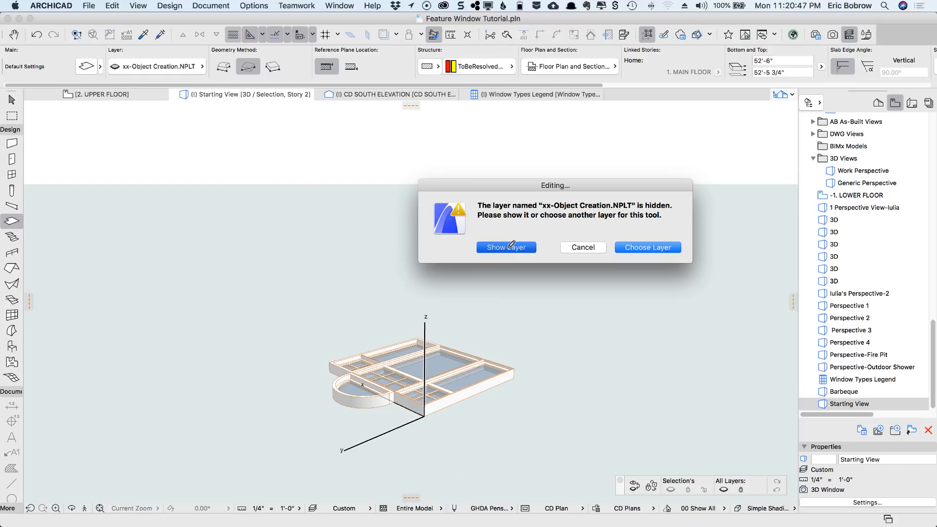
pyautogui.keyDown('shift'); pyautogui.moveTo(426, 305); pyautogui.dragTo(96, 297, button='middle'); pyautogui.keyUp('shift')
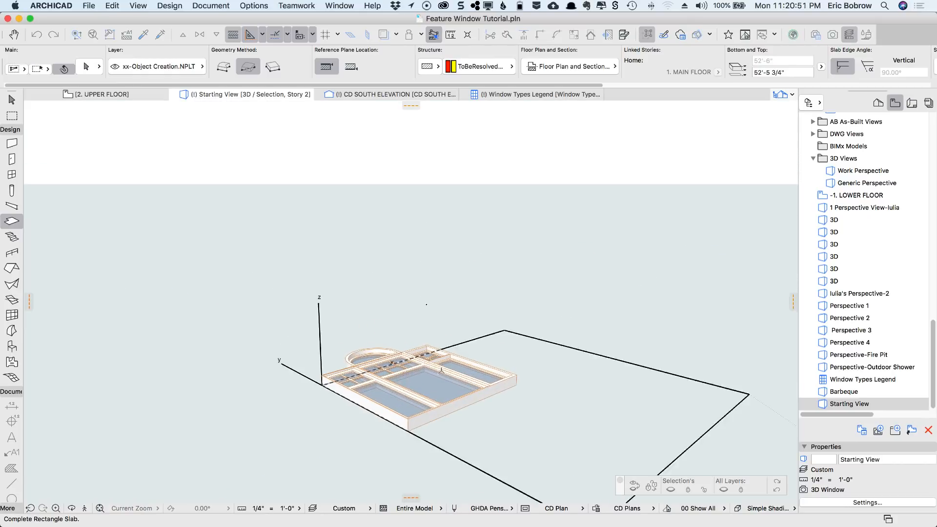
pyautogui.click(516, 385)
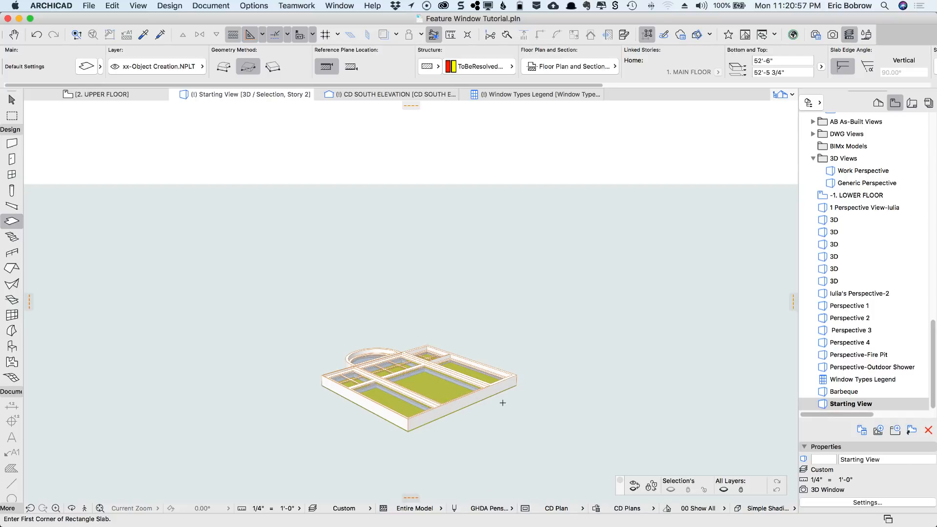
# Thicken the slab under the window by setting its bottom elevation to 68'.
pyautogui.scroll(10, 511, 400)
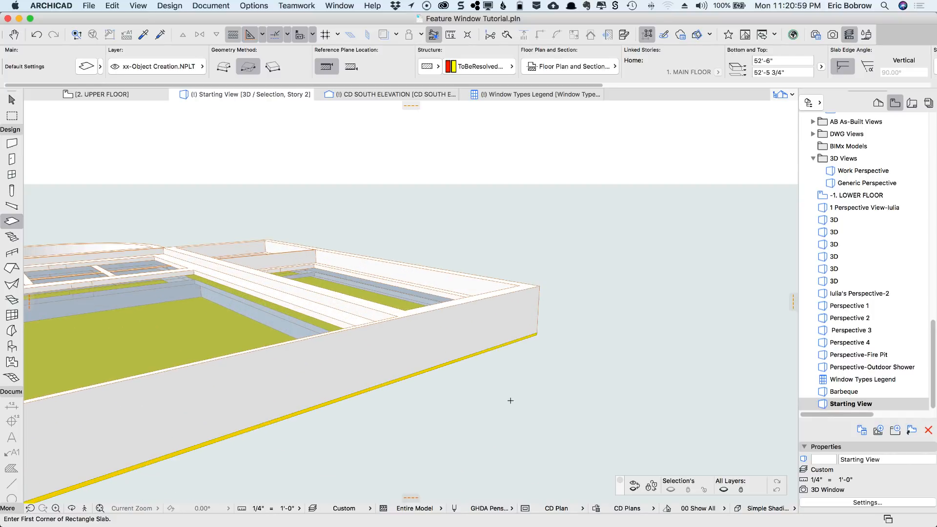
pyautogui.keyDown('shift'); pyautogui.click(538, 335); pyautogui.keyUp('shift')
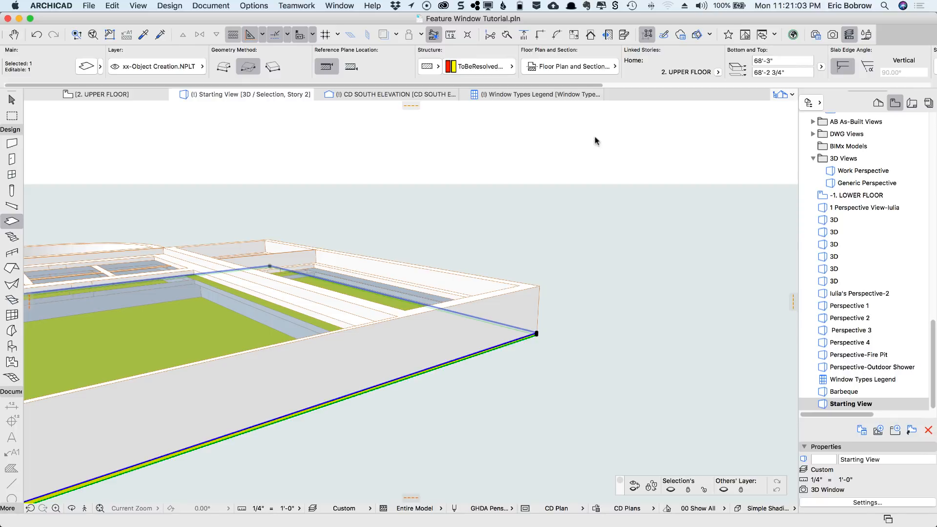
pyautogui.moveTo(767, 72); pyautogui.dragTo(803, 70)
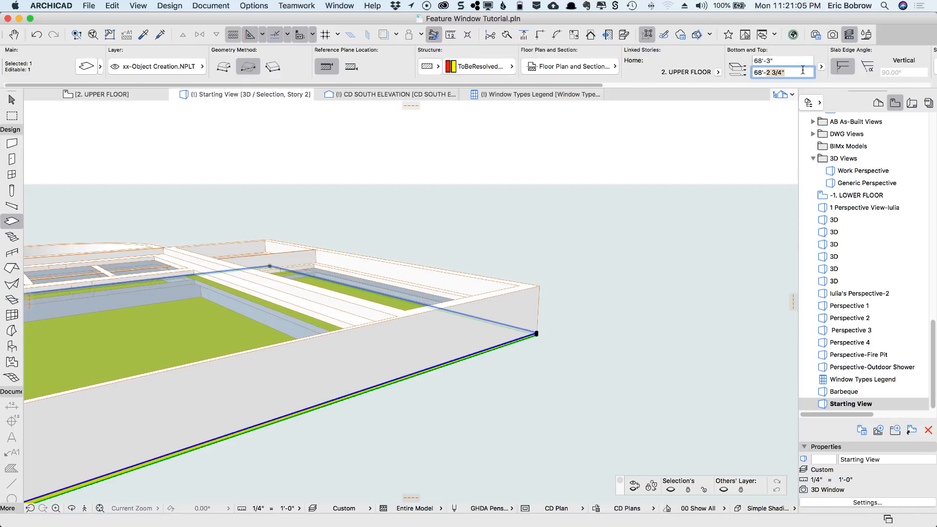
pyautogui.press('BackSpace')
pyautogui.press('BackSpace')
pyautogui.press('Return')
pyautogui.scroll(-5, 580, 355)
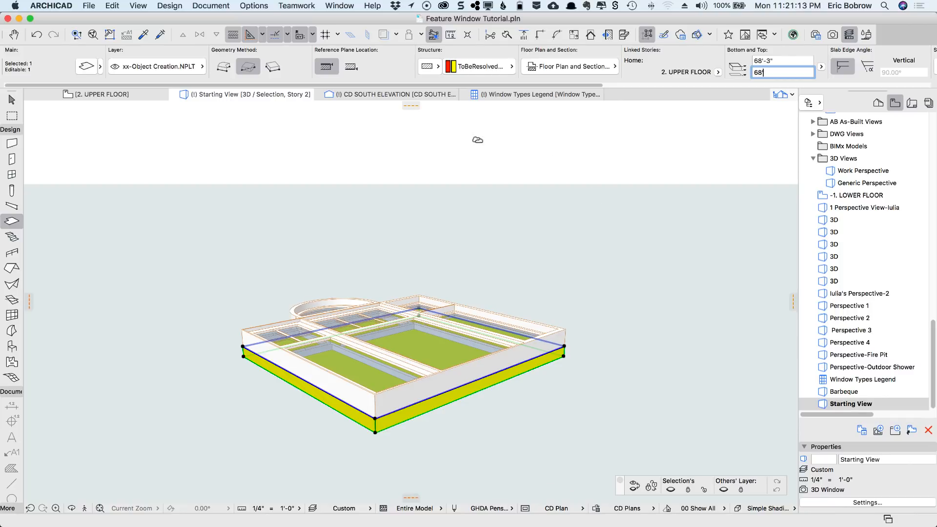
# Set the slab's element ID to Wallhole.
pyautogui.hscroll(10, 595, 87)
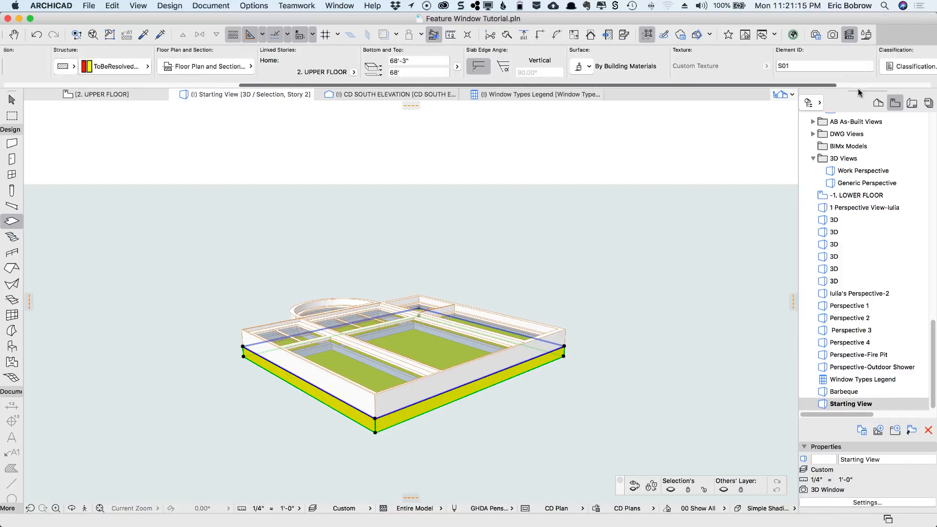
pyautogui.press('Return')
pyautogui.write('Wallhole')
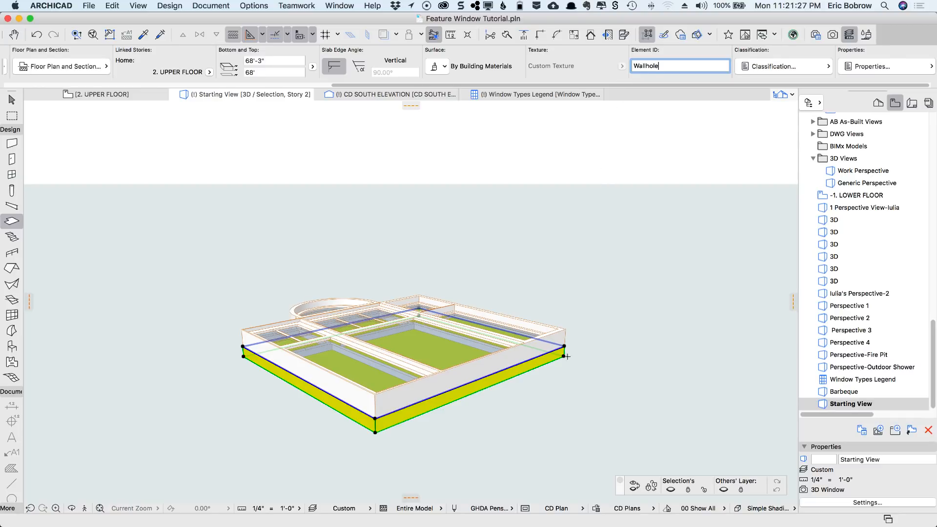
pyautogui.keyDown('shift'); pyautogui.click(565, 331); pyautogui.keyUp('shift')
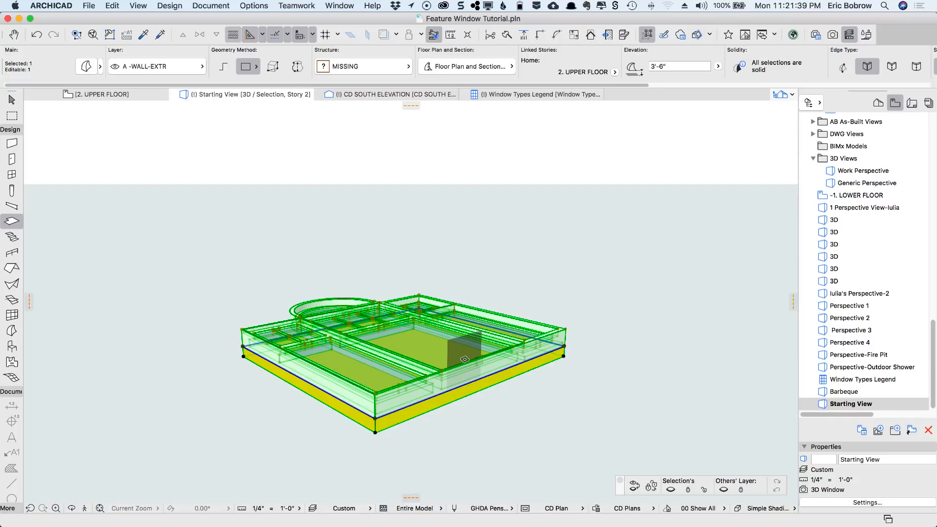
pyautogui.keyDown('shift'); pyautogui.moveTo(306, 305); pyautogui.dragTo(654, 334, button='middle'); pyautogui.keyUp('shift')
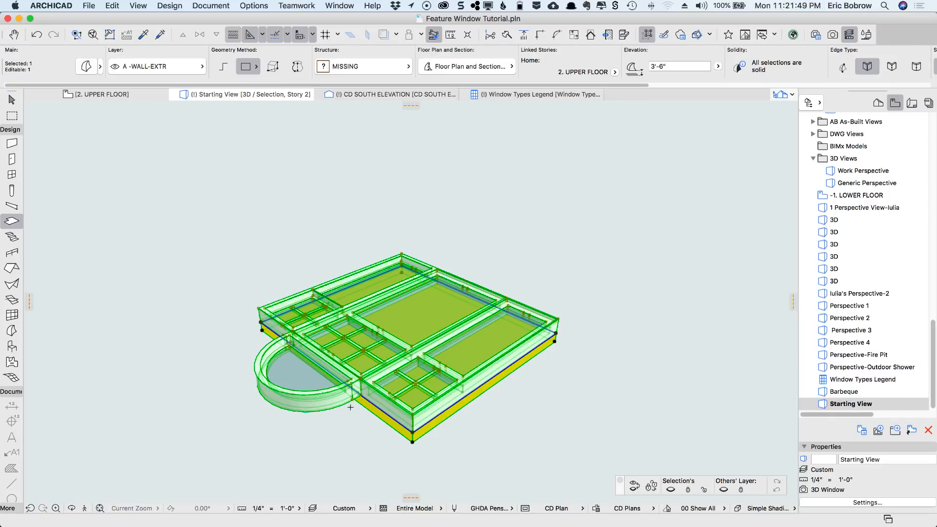
pyautogui.press('Escape')
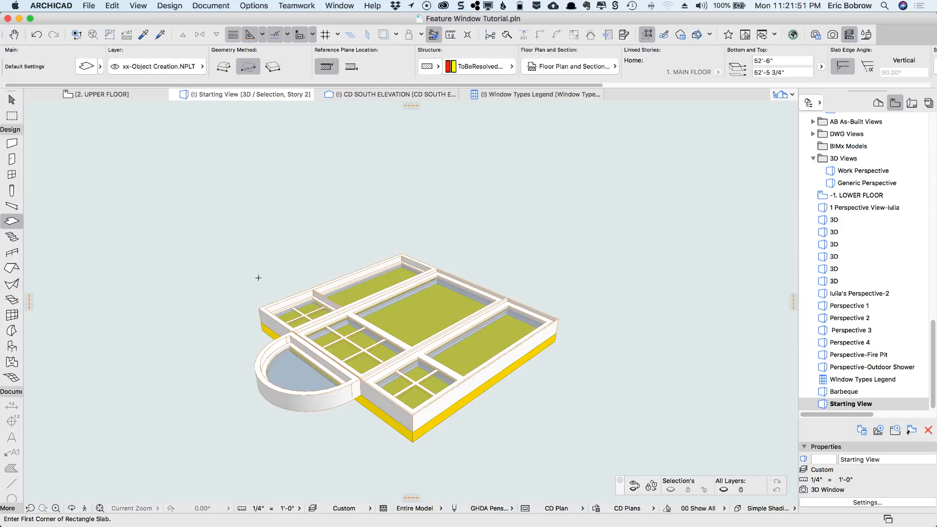
# Show the xx-Object Creation.NPLT layer on the upper floor plan and select the slab under the window morph there.
pyautogui.click(106, 94)
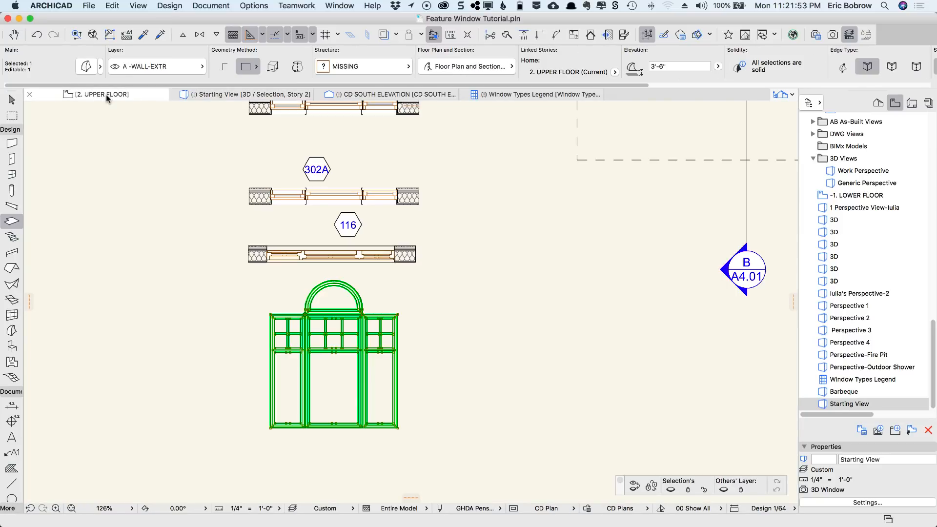
pyautogui.press('super+l')
pyautogui.click(362, 477)
pyautogui.click(718, 500)
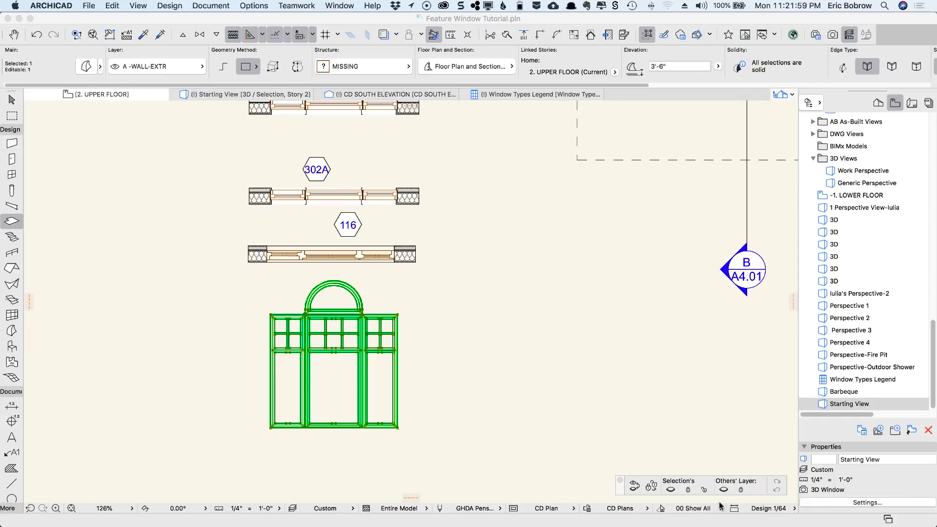
pyautogui.click(342, 382)
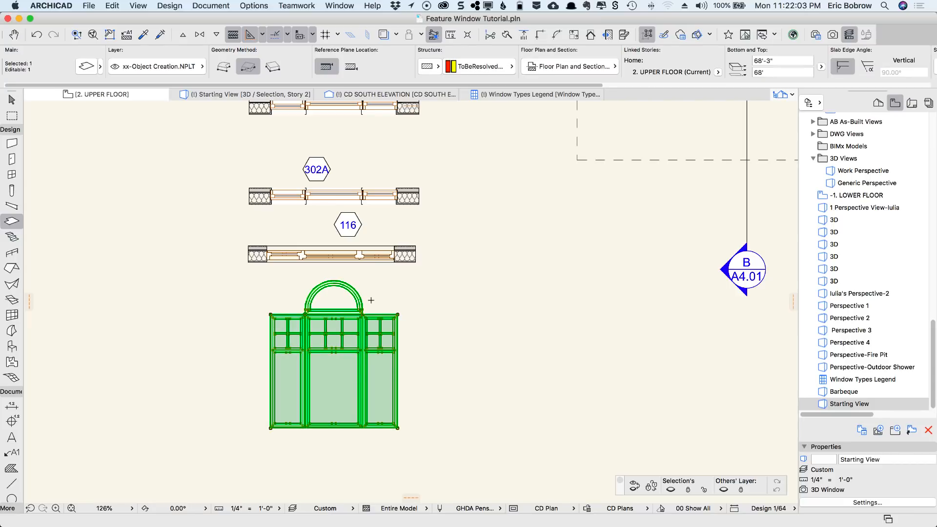
pyautogui.scroll(10, 340, 305)
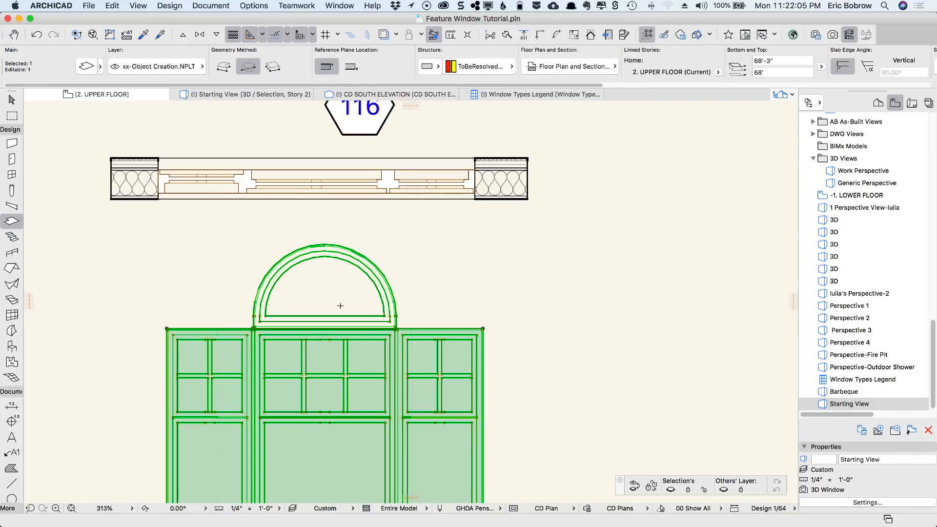
pyautogui.scroll(-1, 535, 347)
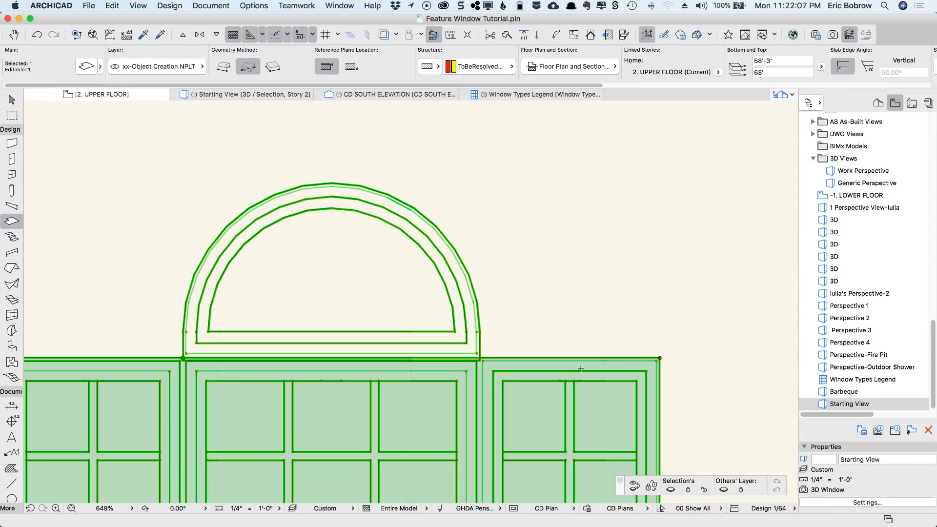
# Insert two nodes on the slab's upper edge at the outer base corners of the half-round window.
pyautogui.click(526, 357)
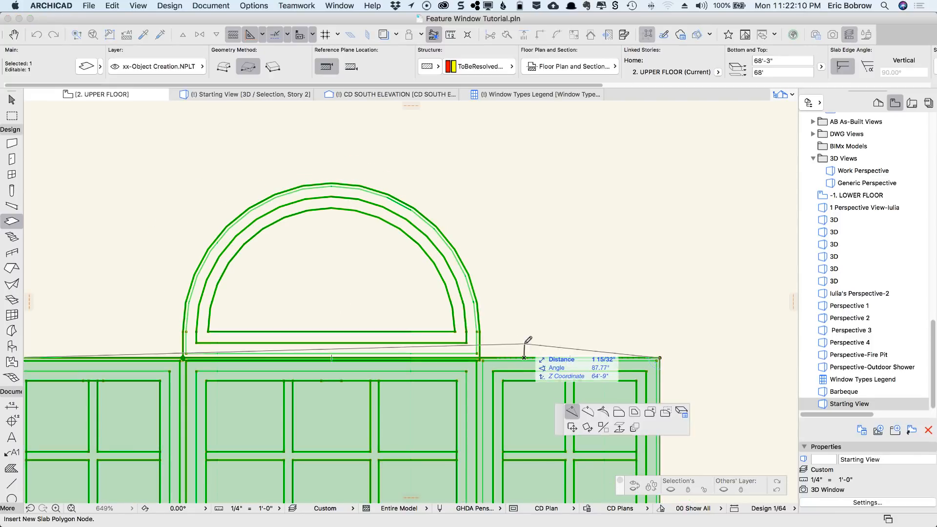
pyautogui.click(479, 357)
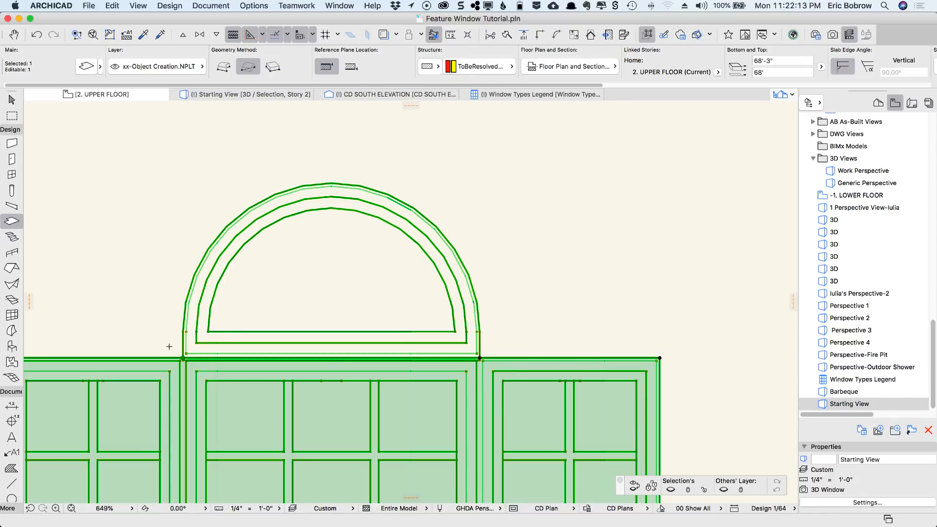
pyautogui.click(156, 357)
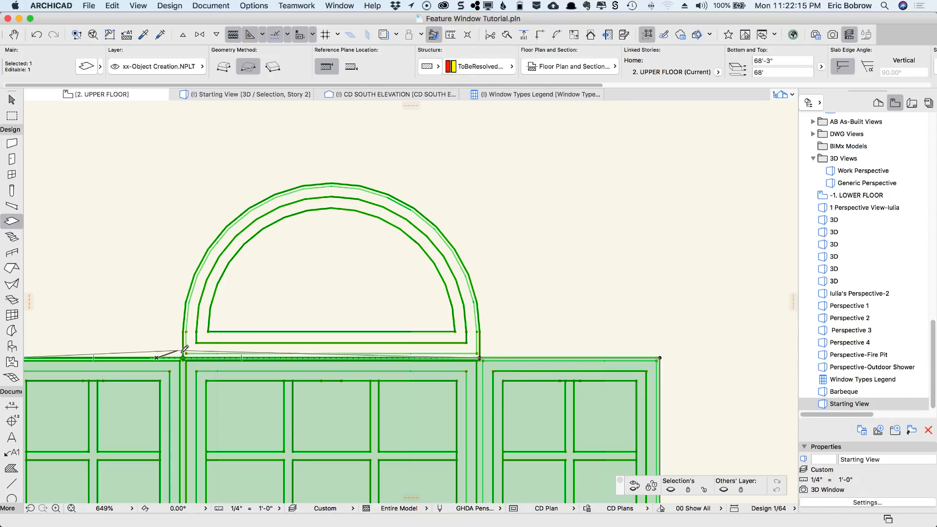
pyautogui.click(183, 357)
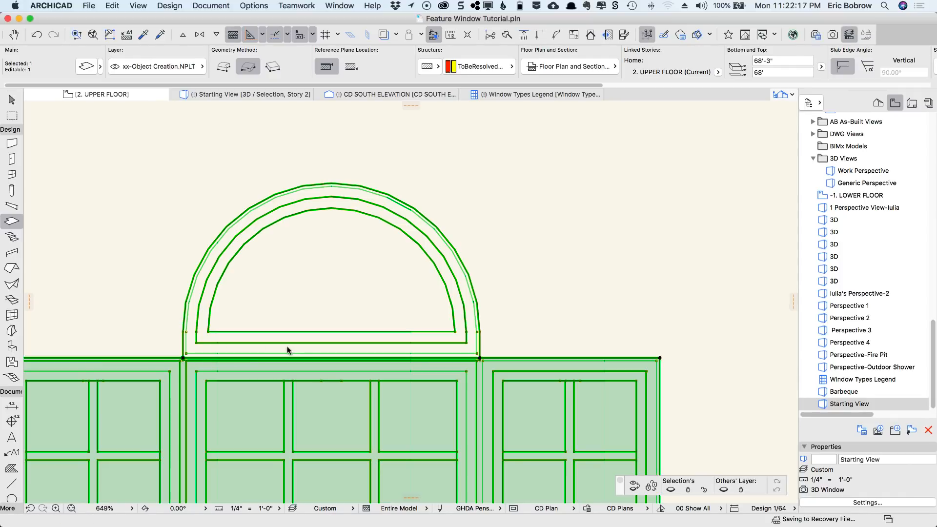
# Offset the slab edge between the two new nodes up to the level where the arch's curve begins.
pyautogui.click(312, 359)
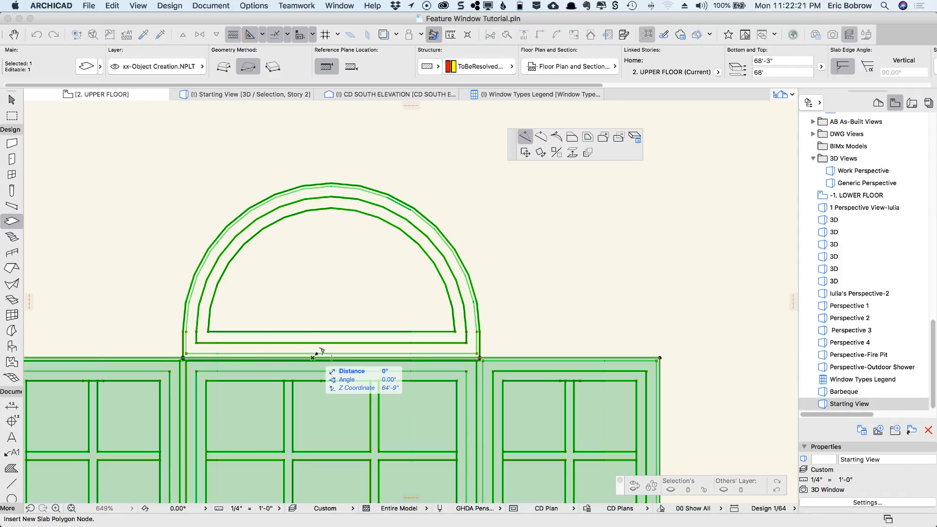
pyautogui.click(574, 142)
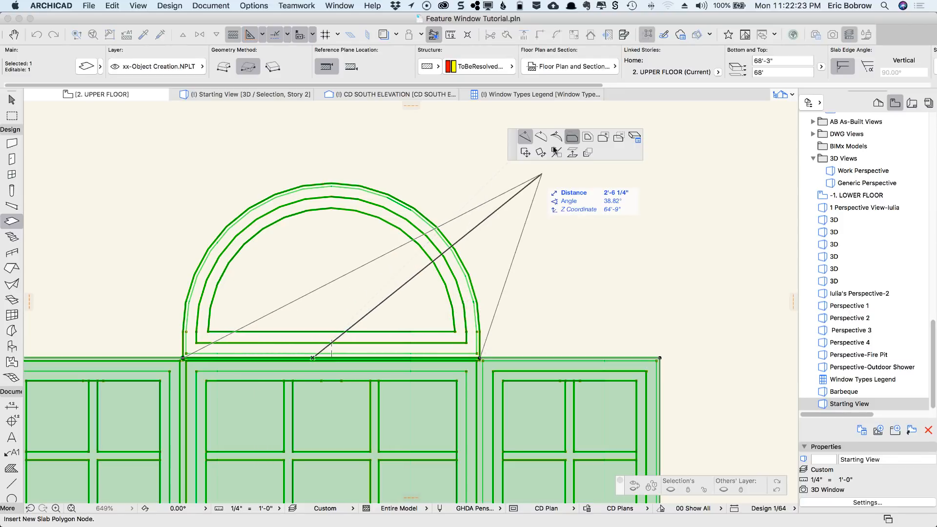
pyautogui.click(450, 332)
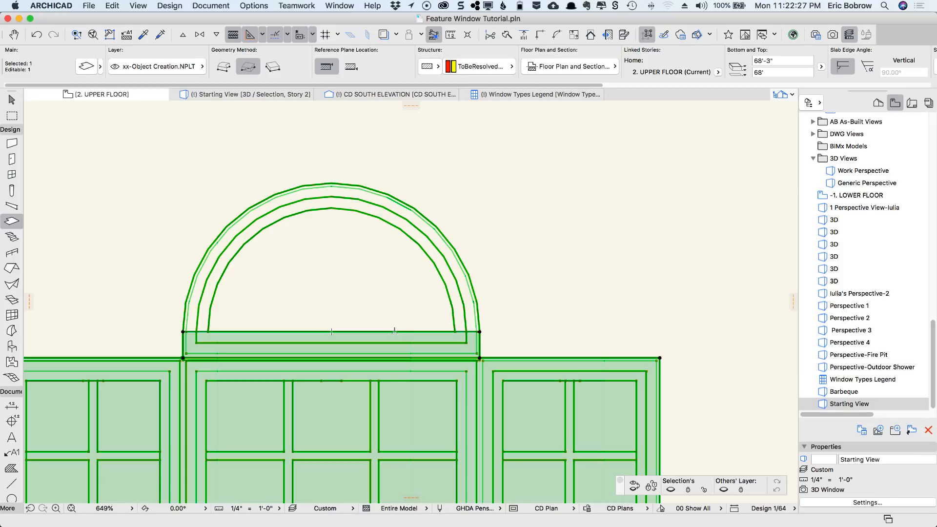
# Curve the slab's raised edge to follow the outer arch of the half-round window, and deselect the slab.
pyautogui.click(391, 332)
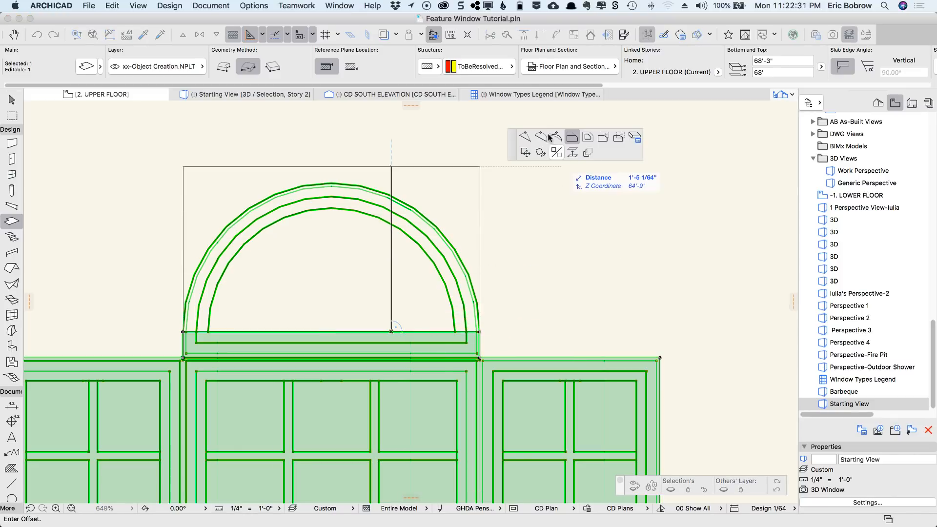
pyautogui.click(541, 138)
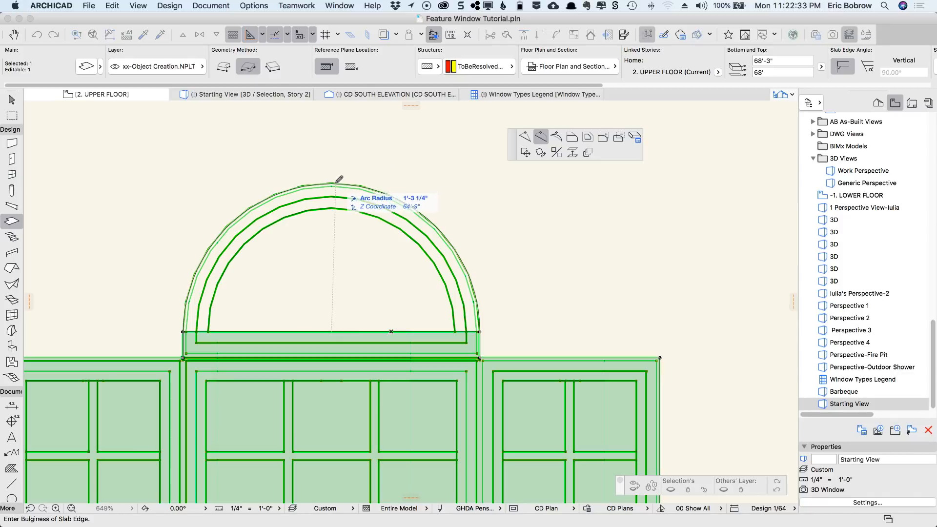
pyautogui.click(335, 183)
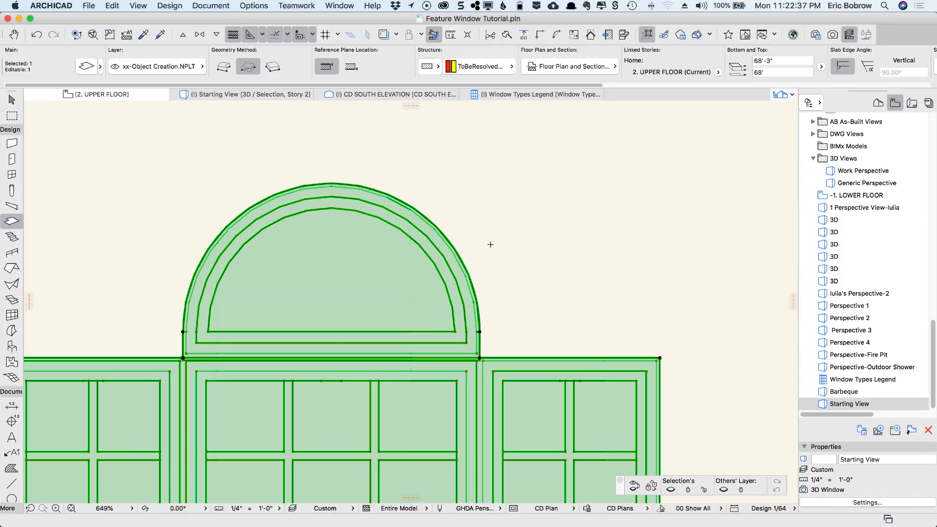
pyautogui.scroll(-3, 490, 244)
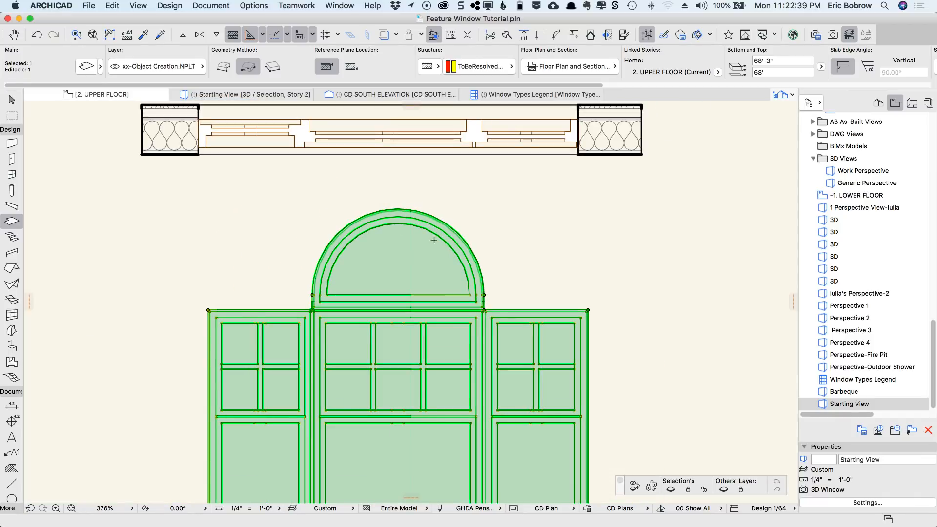
pyautogui.moveTo(556, 251); pyautogui.dragTo(552, 249, button='middle')
pyautogui.scroll(-3, 529, 195)
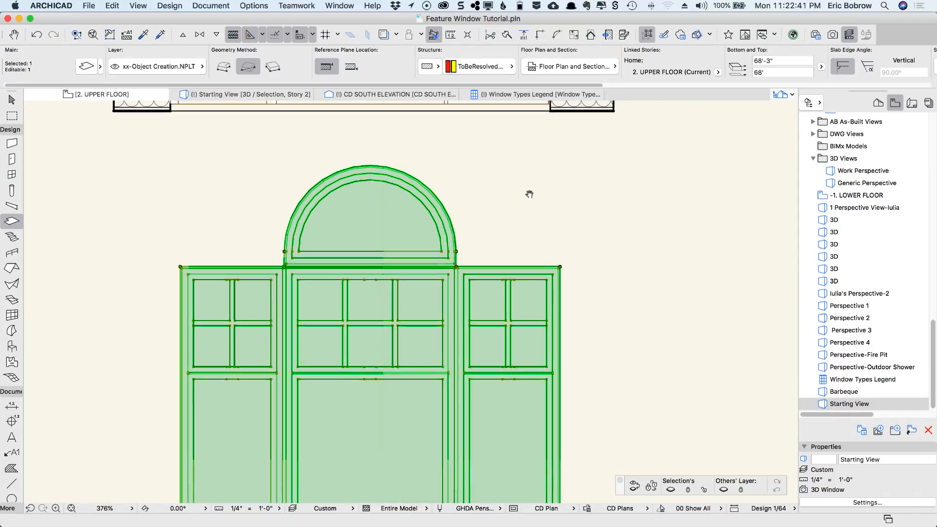
pyautogui.press('Escape')
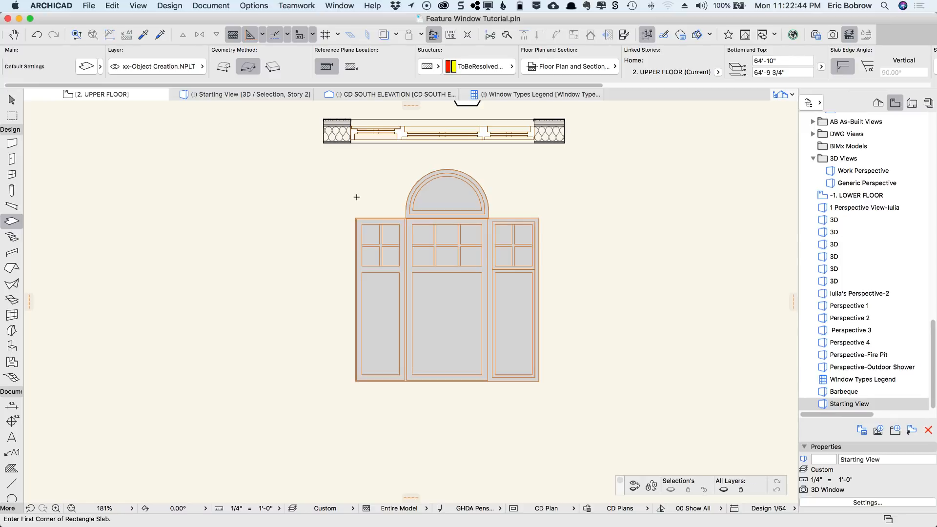
# Select the whole flat window together with its slab on the floor plan and show only them in 3D.
pyautogui.click(12, 99)
pyautogui.click(337, 163)
pyautogui.click(557, 390)
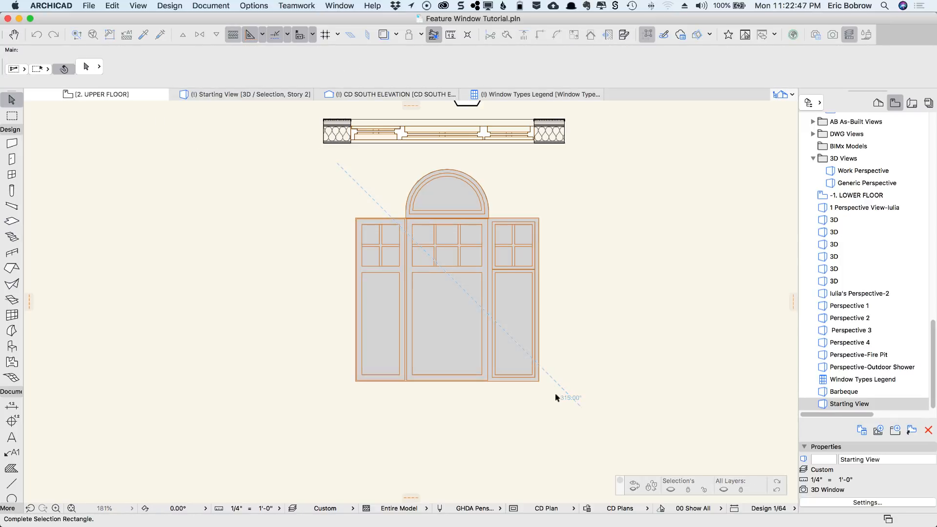
pyautogui.press('F5')
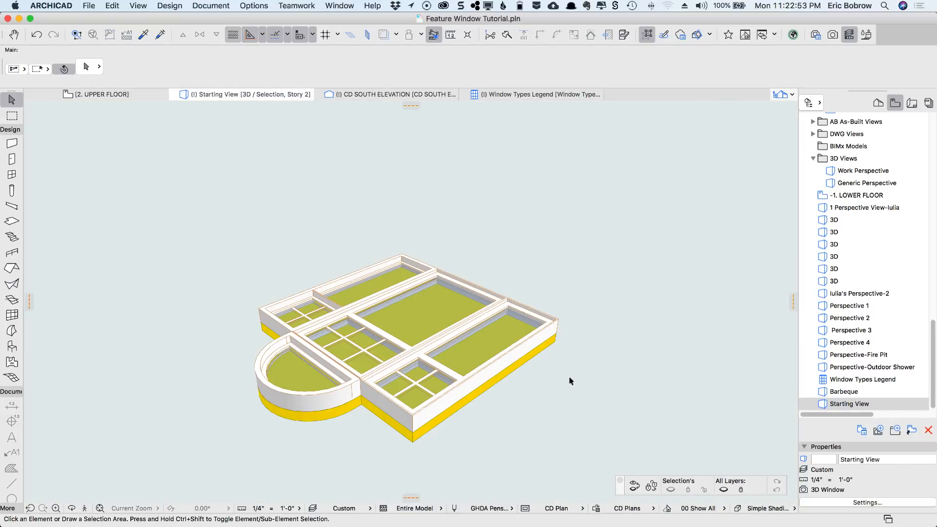
# Move the window morph and slab together vertically so the corner where they meet sits at Z coordinate 0.
pyautogui.click(545, 346)
pyautogui.keyDown('shift'); pyautogui.click(555, 325); pyautogui.keyUp('shift')
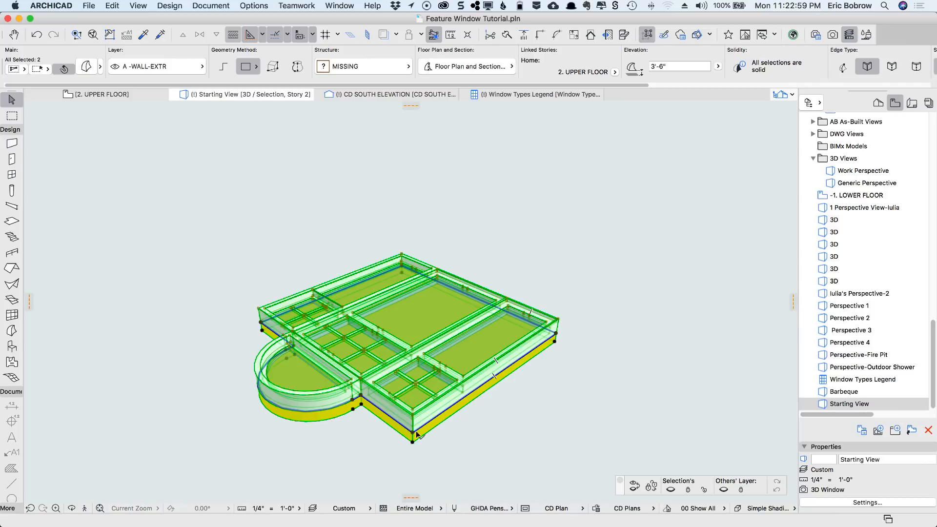
pyautogui.moveTo(412, 432)
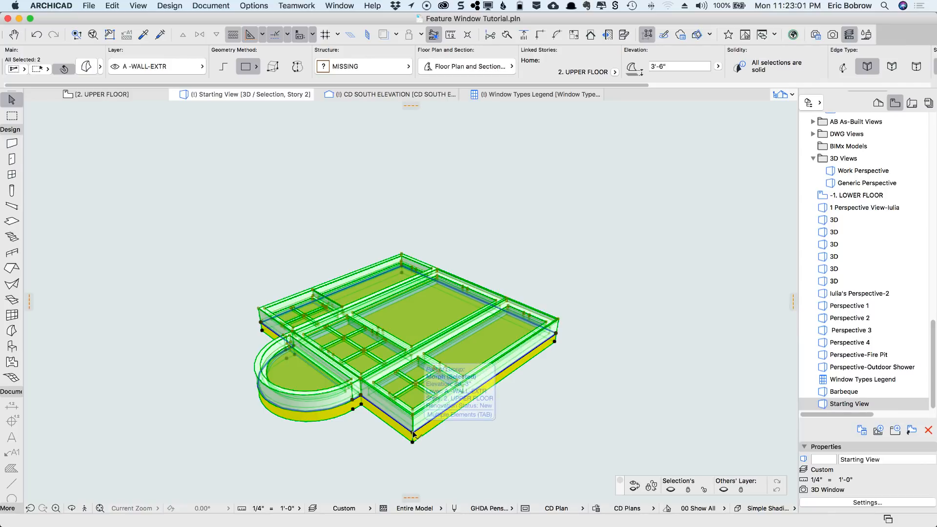
pyautogui.click(413, 432)
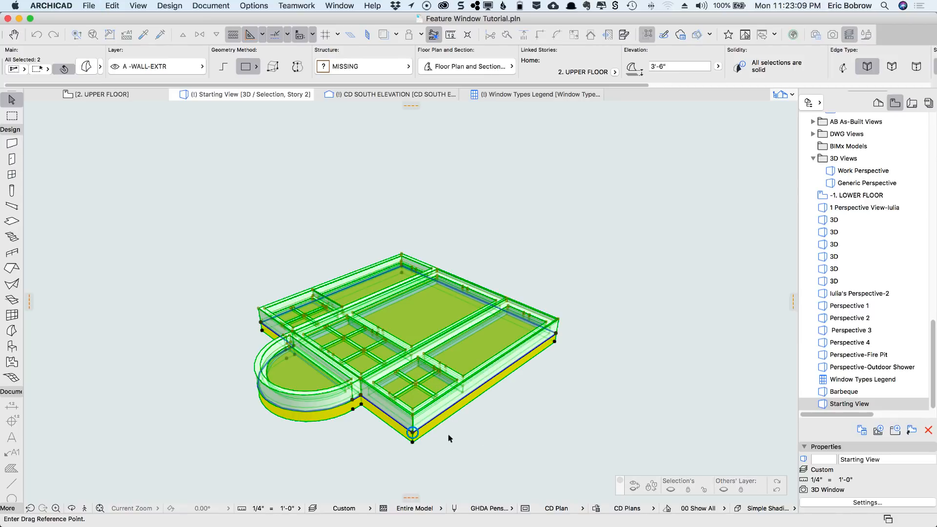
pyautogui.click(412, 433)
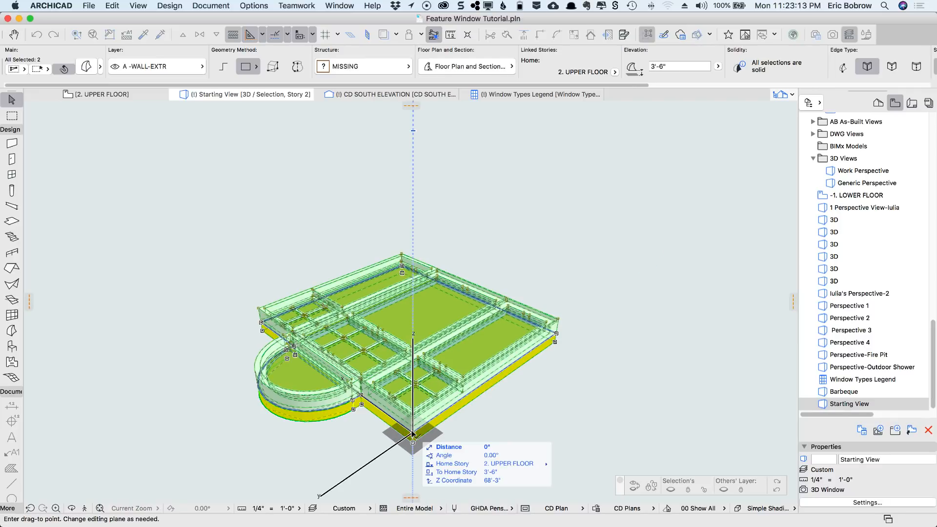
pyautogui.press('z')
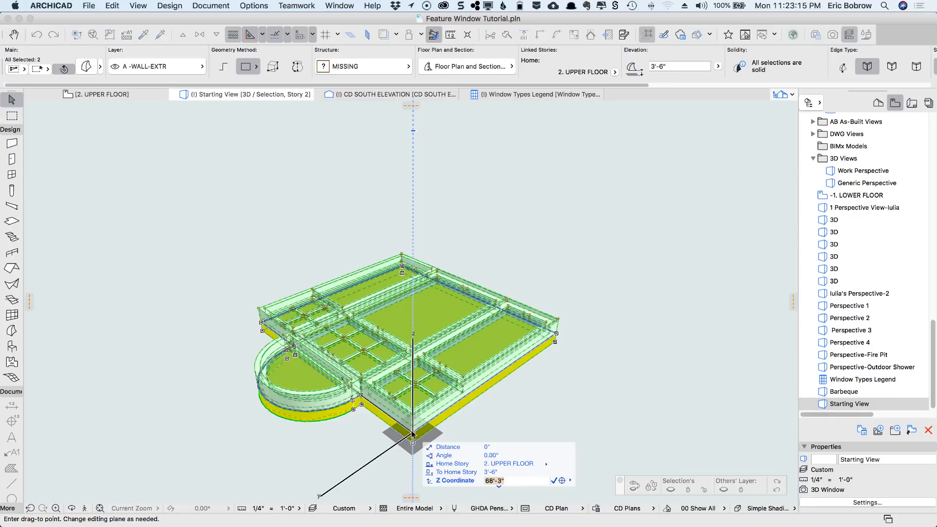
pyautogui.write('0')
pyautogui.press('Return')
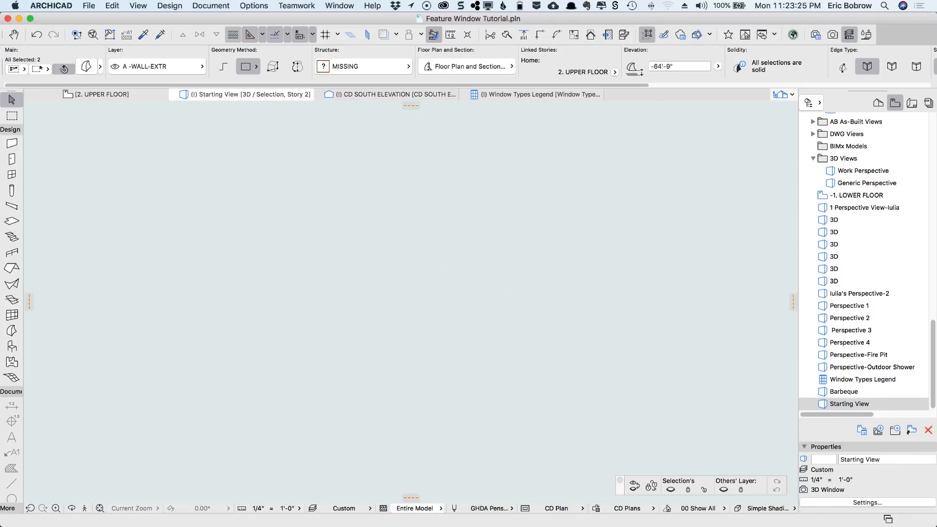
# Check the Z coordinate of the moved pieces at the corner where the window meets the slab.
pyautogui.press('super+apostrophe')
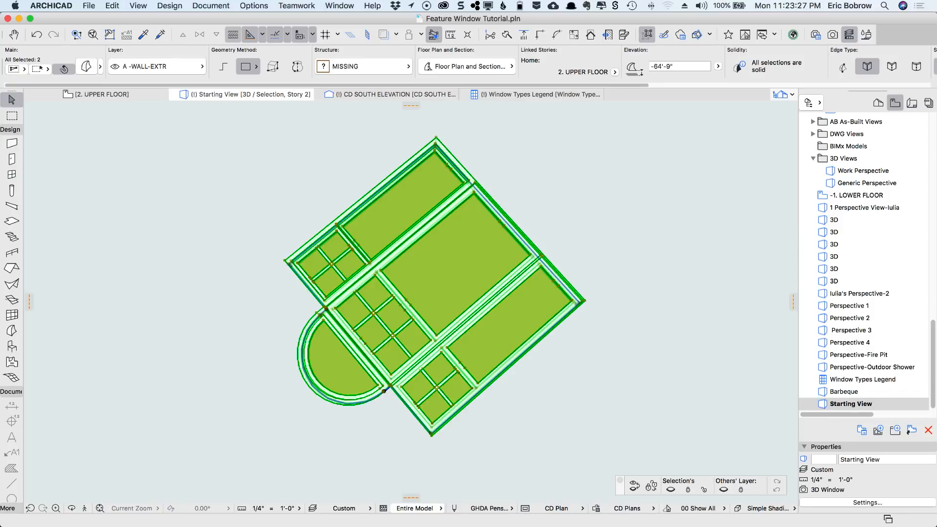
pyautogui.keyDown('shift'); pyautogui.moveTo(430, 313); pyautogui.dragTo(394, 231, button='middle'); pyautogui.keyUp('shift')
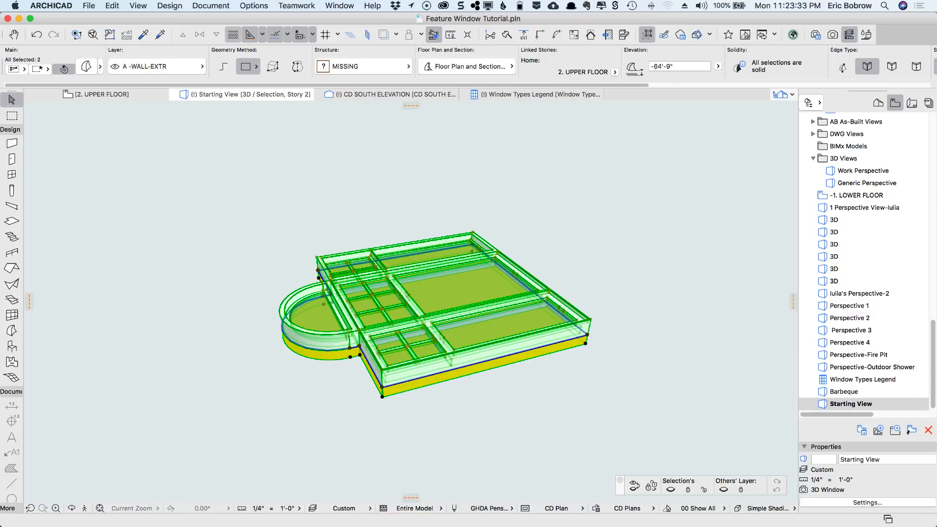
pyautogui.press('m')
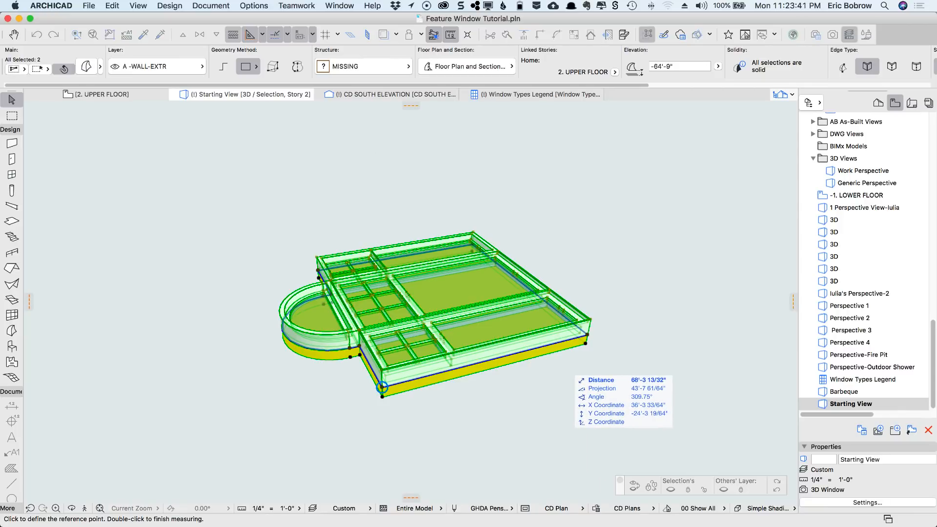
pyautogui.press('Escape')
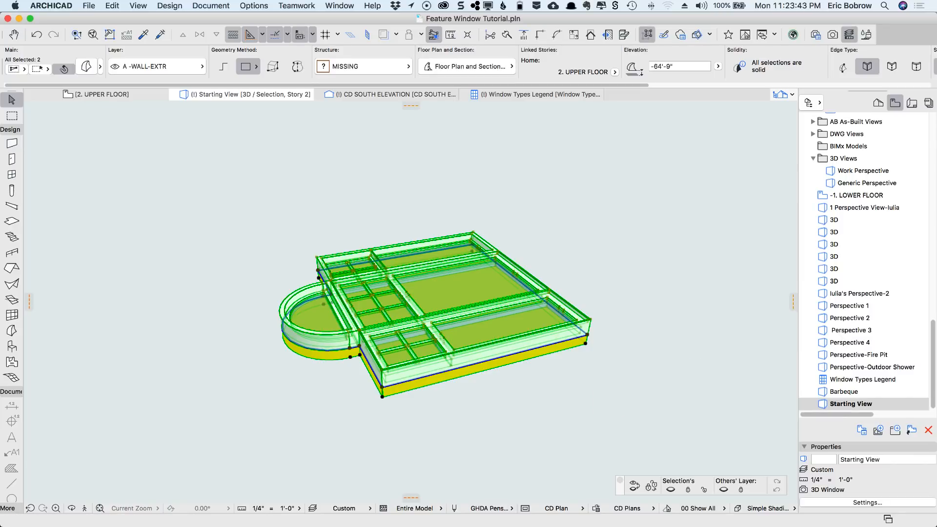
# Save the selection as a window in the Embedded Library, with Horizontal Plane parallel to the wall plane and the suggested name.
pyautogui.click(89, 6)
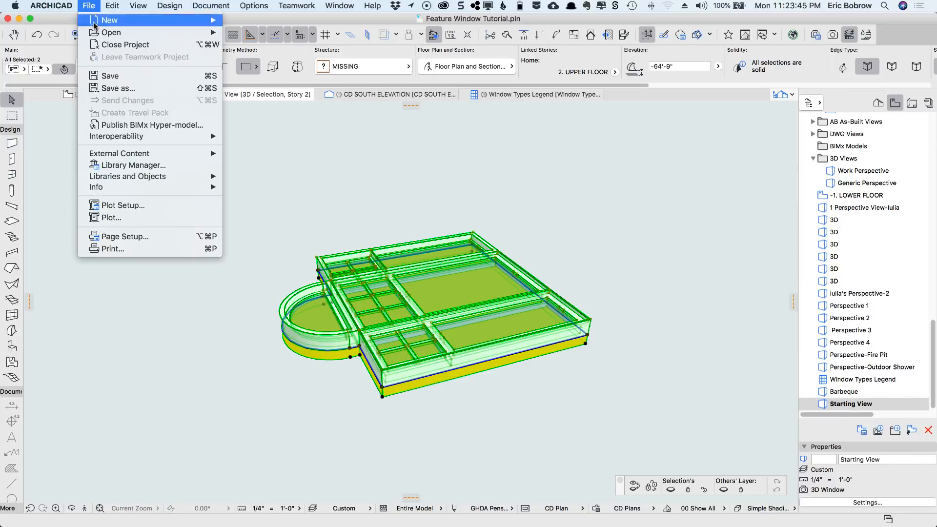
pyautogui.moveTo(120, 176)
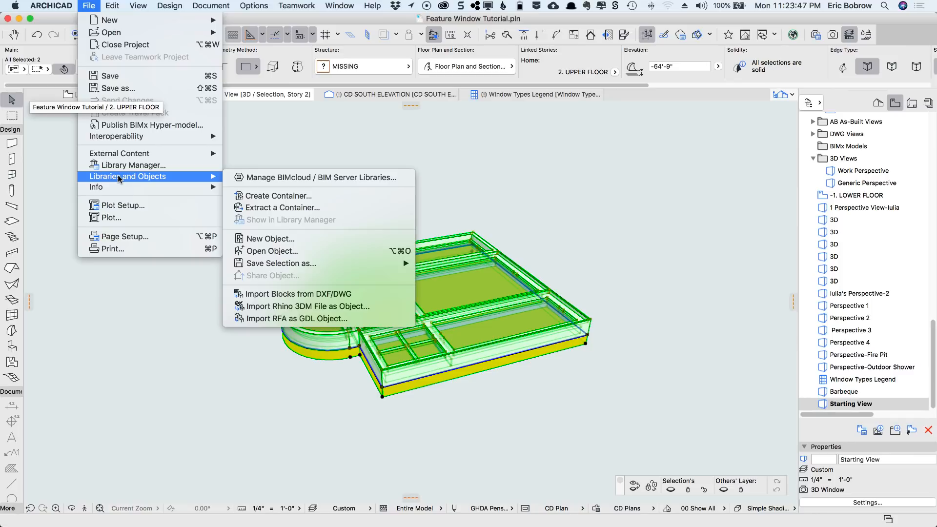
pyautogui.moveTo(390, 264)
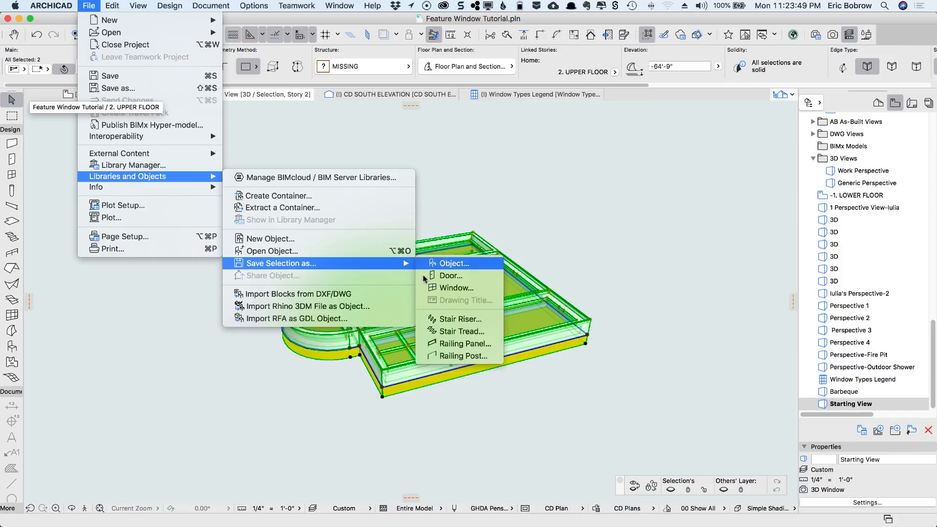
pyautogui.click(442, 289)
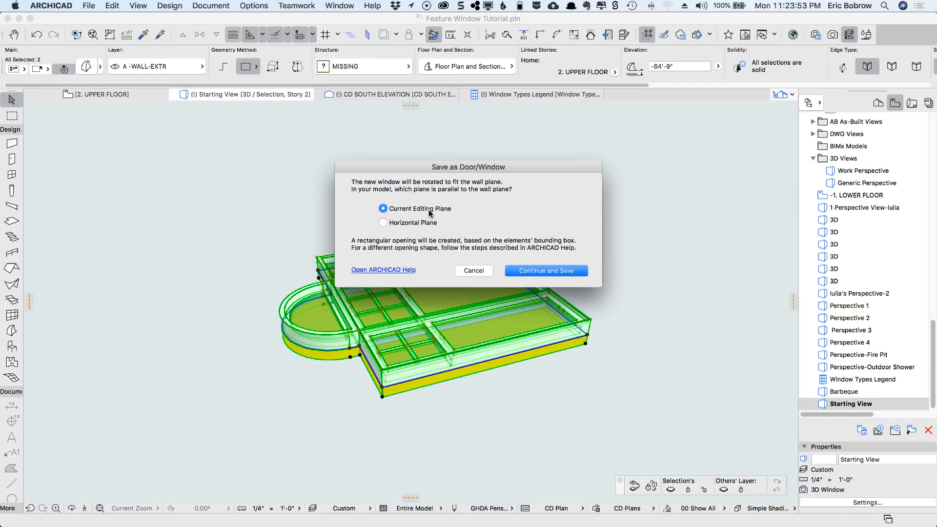
pyautogui.click(383, 223)
pyautogui.click(548, 273)
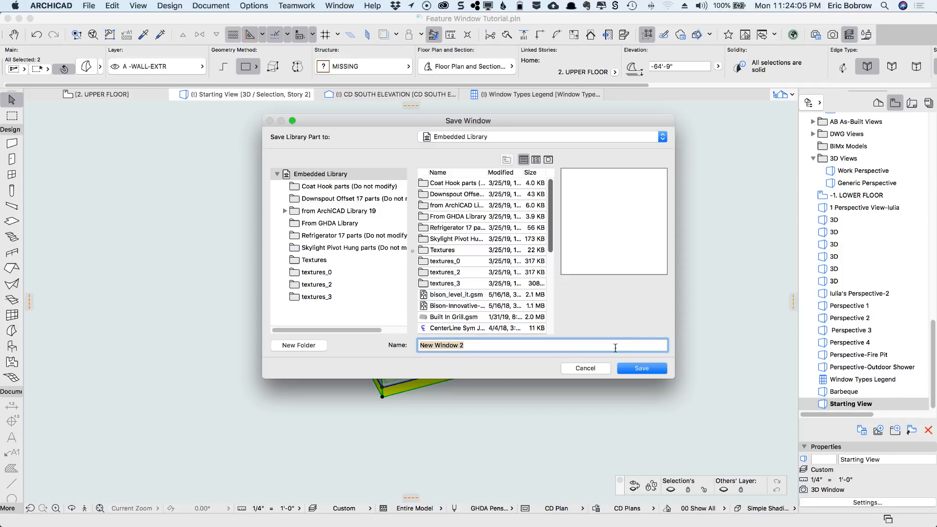
pyautogui.click(639, 369)
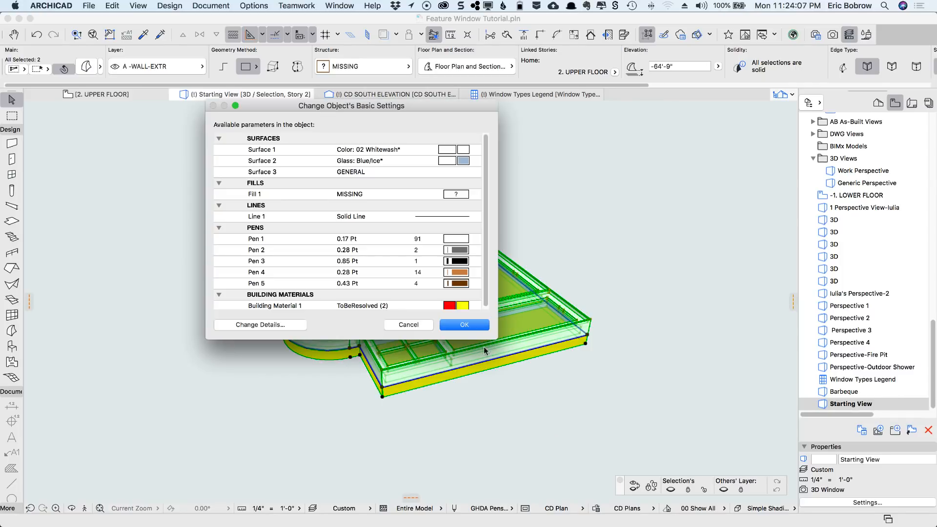
# Set the new window part's Fill 1 to % 25, accept its basic settings, and clear the selection.
pyautogui.click(470, 194)
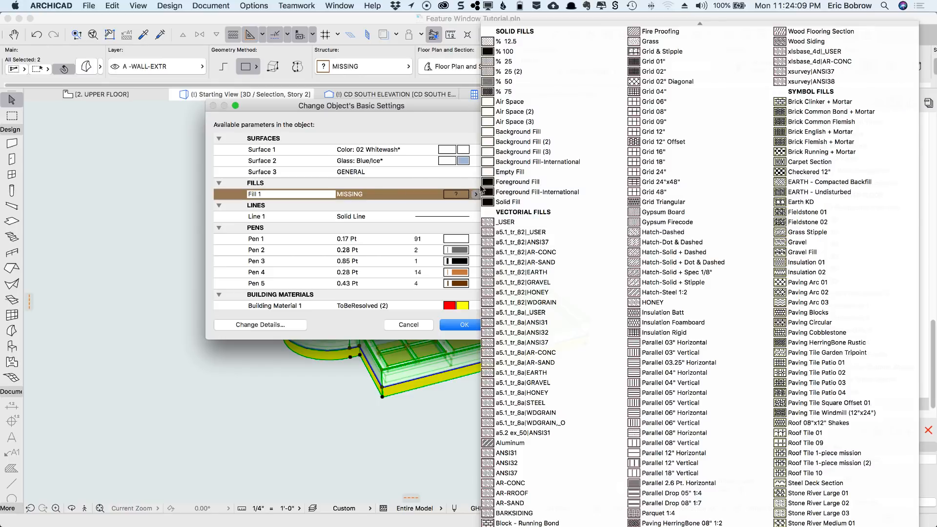
pyautogui.click(504, 71)
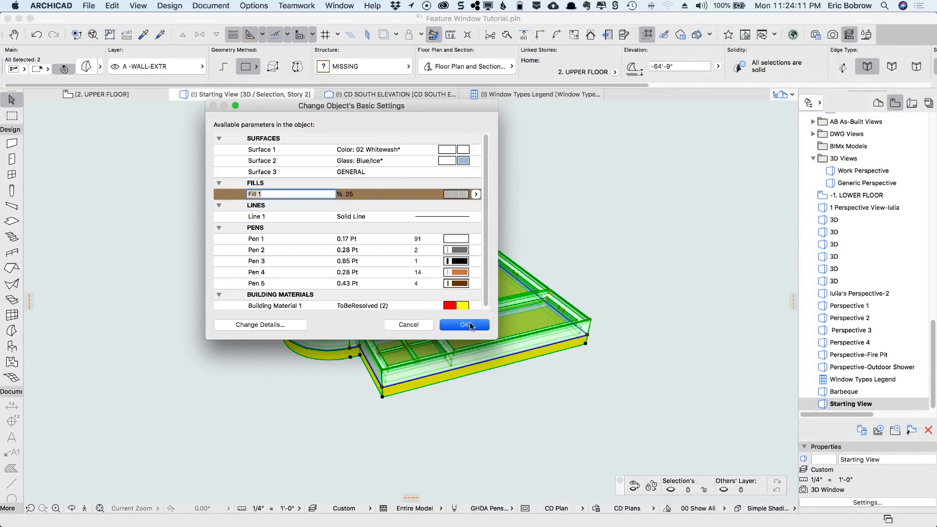
pyautogui.click(469, 325)
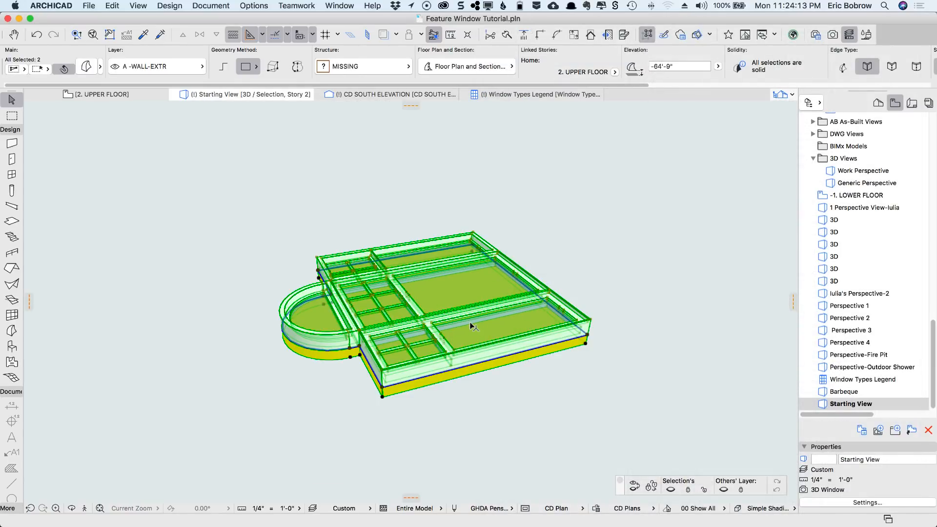
pyautogui.click(566, 184)
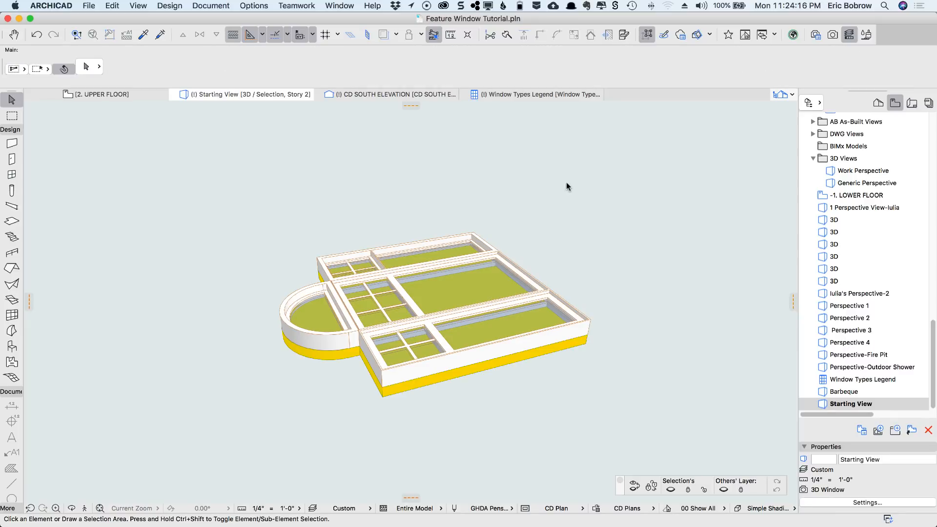
# Preview the newly saved New Window 2 part in 3D within the Window tool's default settings.
pyautogui.click(7, 176)
pyautogui.click(90, 68)
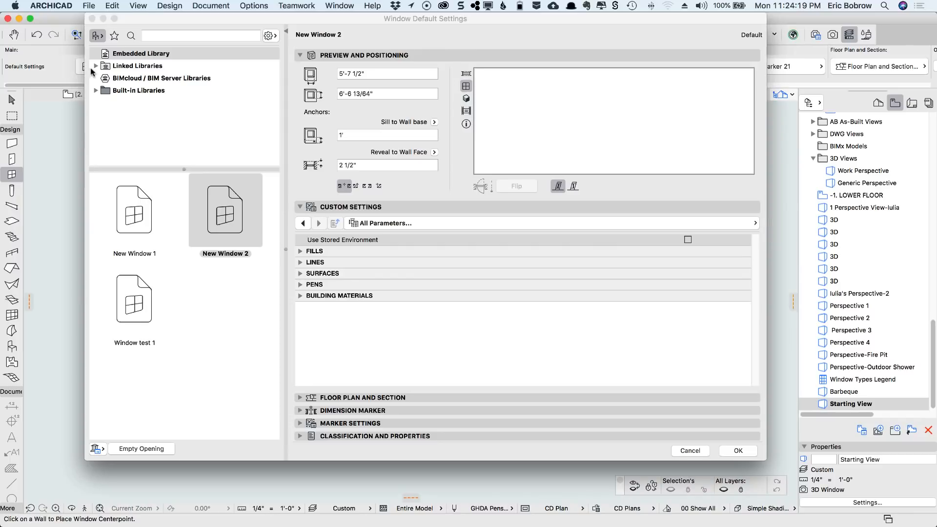
pyautogui.click(466, 98)
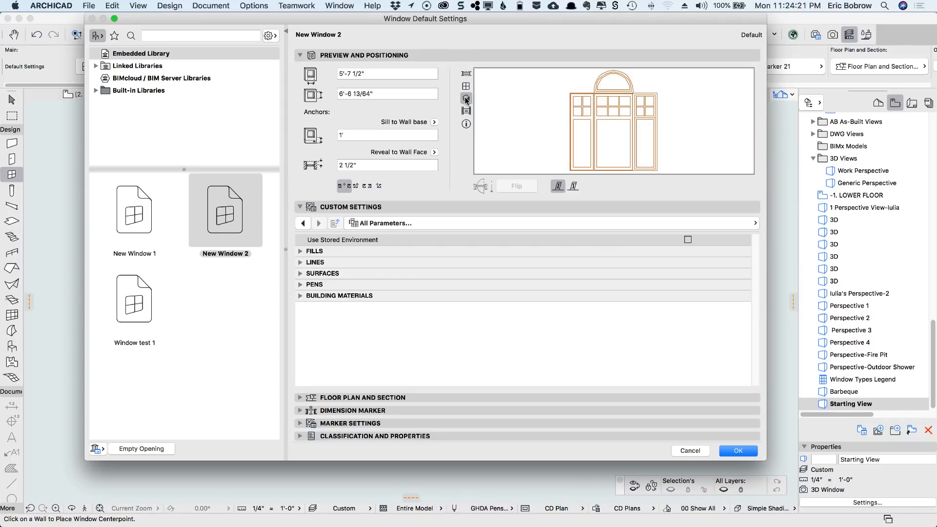
pyautogui.click(689, 450)
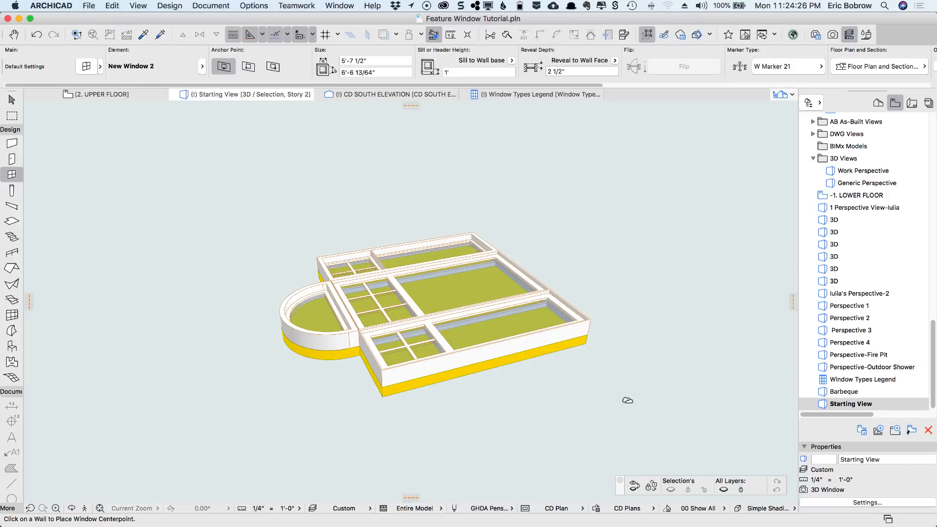
# From the Upper Floor plan, show only the wall holding window 116 in 3D, viewed from its shingled face.
pyautogui.click(106, 94)
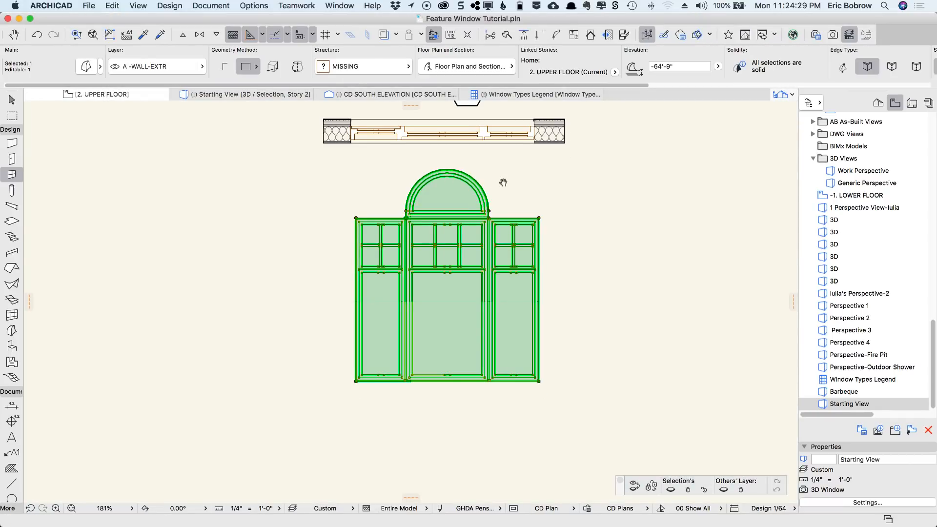
pyautogui.scroll(-5, 503, 182)
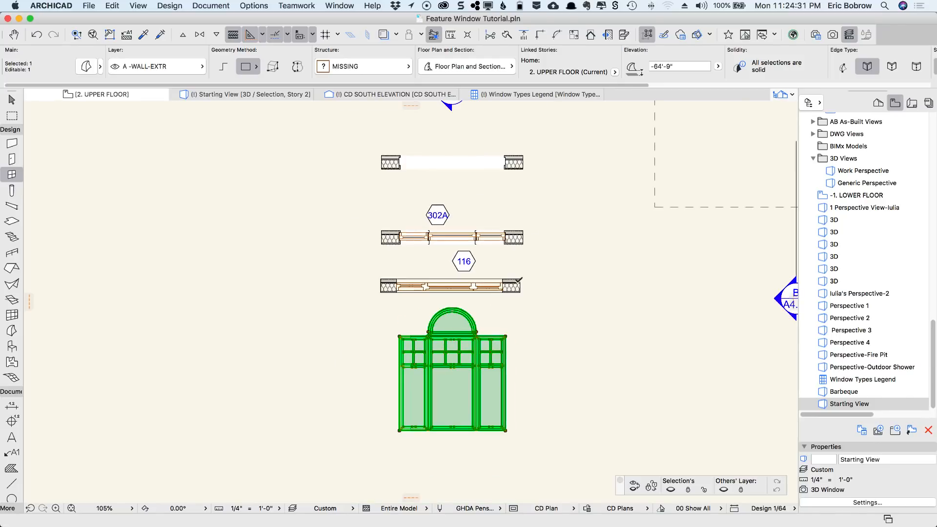
pyautogui.press('Escape')
pyautogui.keyDown('shift'); pyautogui.click(521, 283); pyautogui.keyUp('shift')
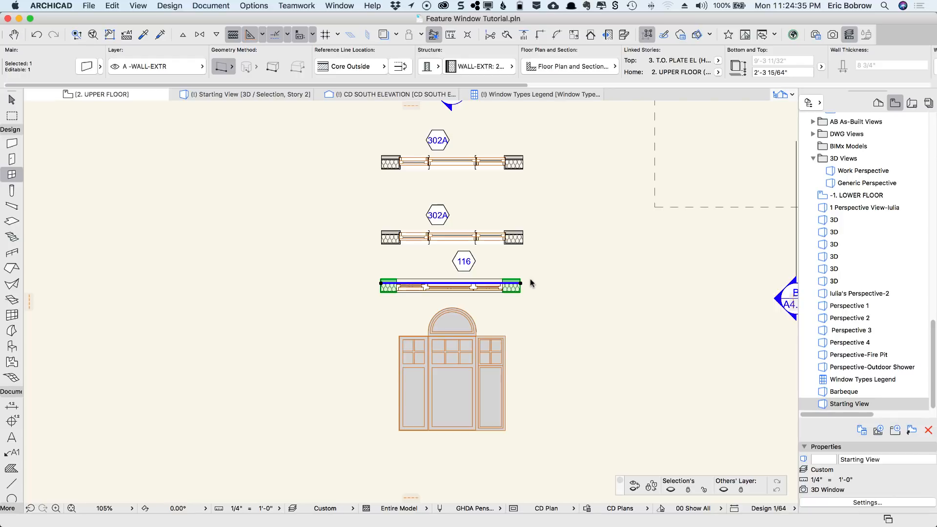
pyautogui.press('F5')
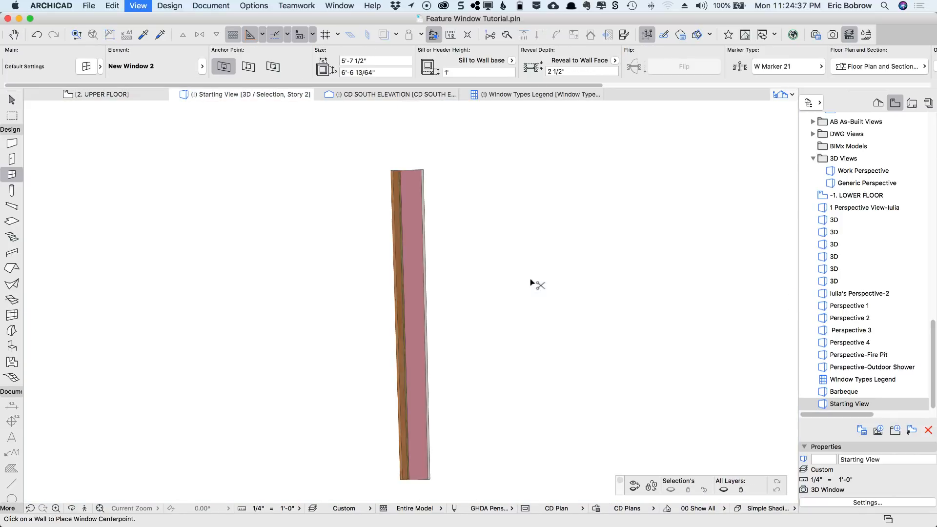
pyautogui.keyDown('shift'); pyautogui.moveTo(353, 280); pyautogui.dragTo(511, 352, button='middle'); pyautogui.keyUp('shift')
pyautogui.keyDown('shift'); pyautogui.moveTo(555, 182); pyautogui.dragTo(614, 343, button='middle'); pyautogui.keyUp('shift')
# Replace the custom window part in the shingled wall with New Window 2.
pyautogui.keyDown('shift'); pyautogui.click(429, 258); pyautogui.keyUp('shift')
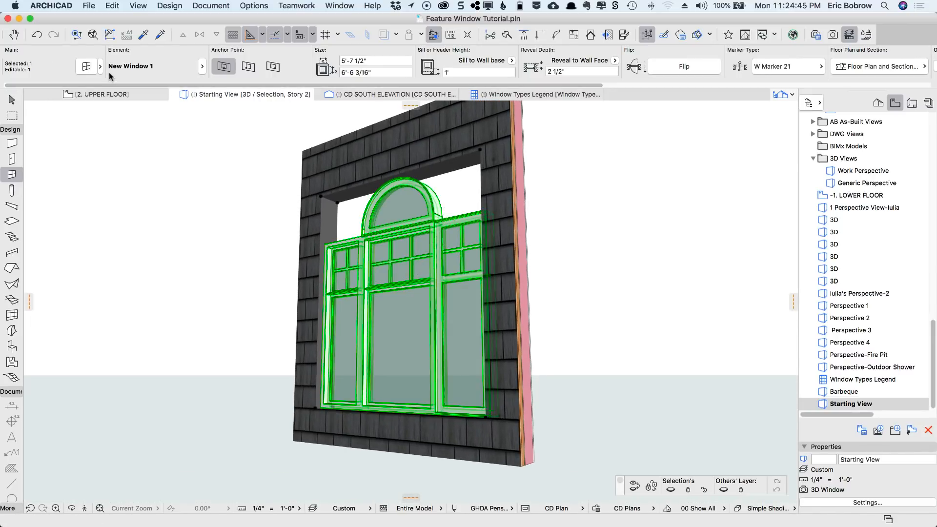
pyautogui.click(87, 65)
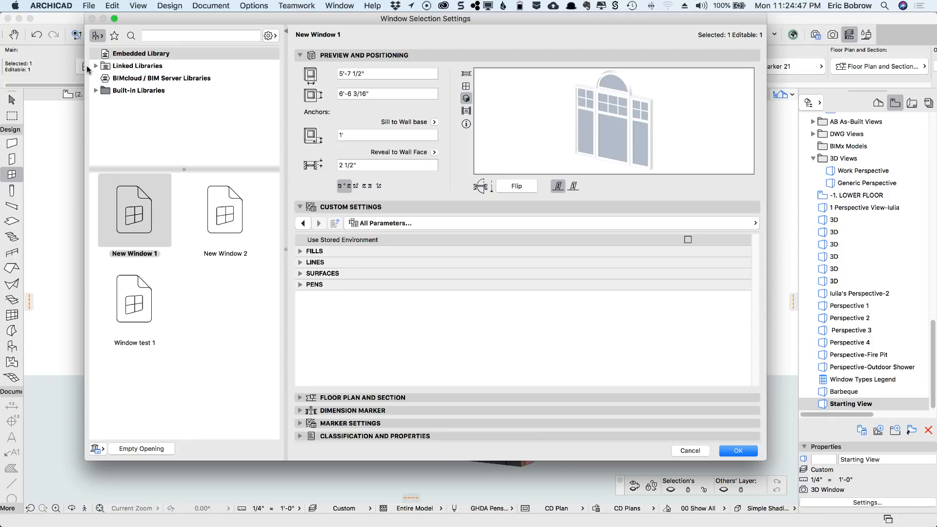
pyautogui.click(227, 217)
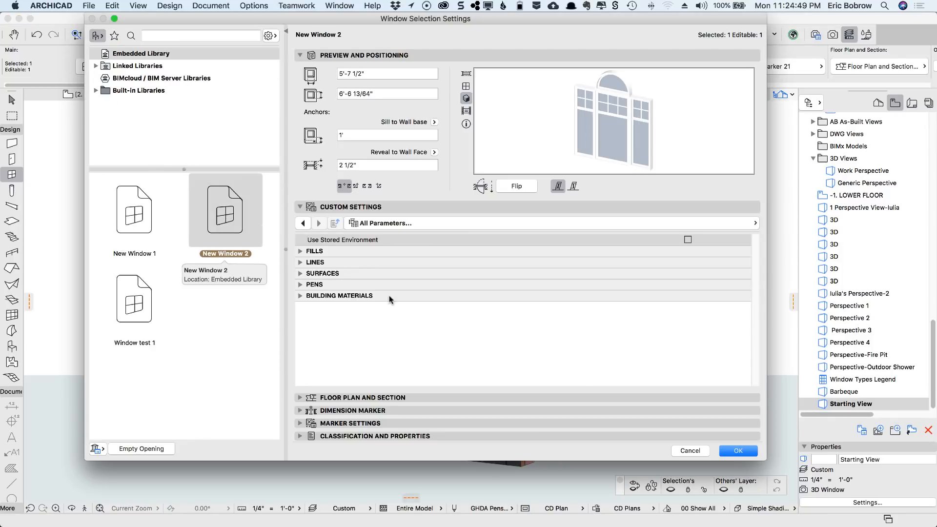
pyautogui.click(733, 450)
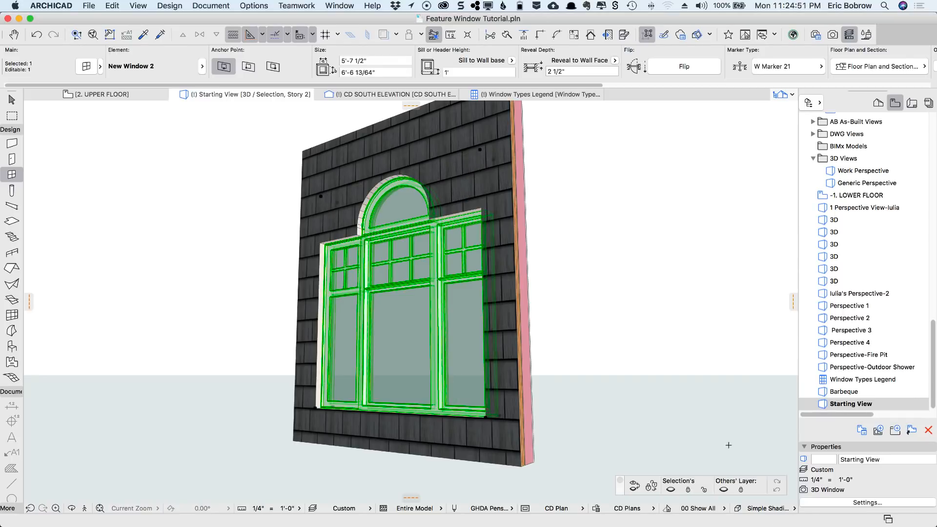
# Set the window's reveal depth to the wall face to 1 1/4".
pyautogui.keyDown('shift'); pyautogui.moveTo(532, 282); pyautogui.dragTo(602, 318, button='middle'); pyautogui.keyUp('shift')
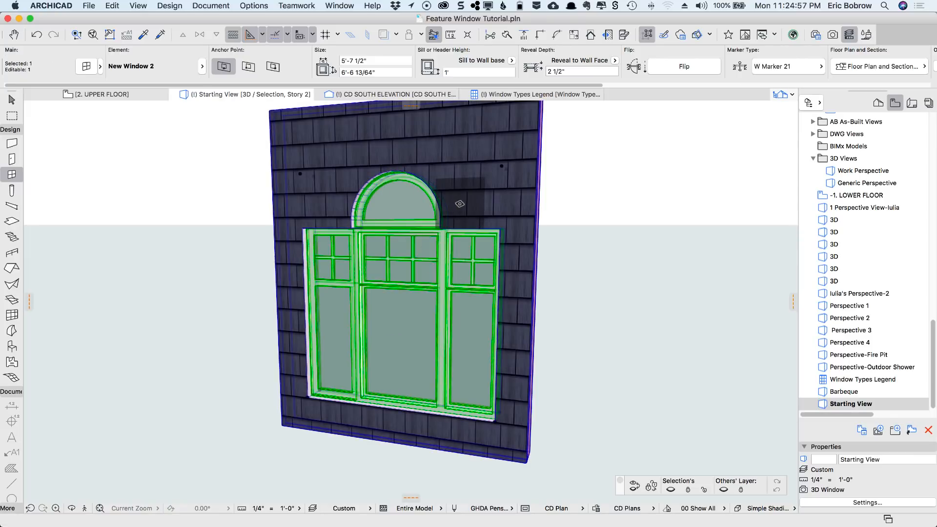
pyautogui.click(560, 73)
pyautogui.write('1 1/')
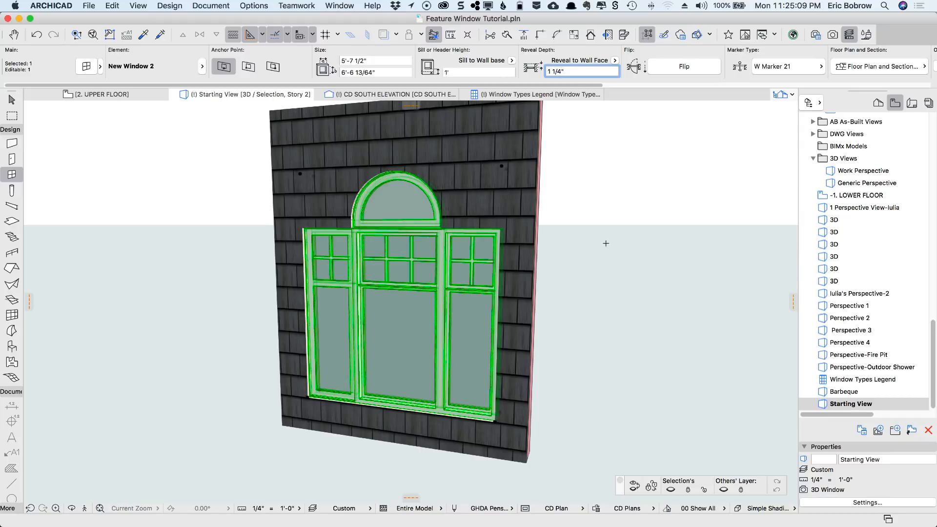
# On the Upper Floor plan, set the Floor Plan Display of window 116 to Symbolic.
pyautogui.click(95, 93)
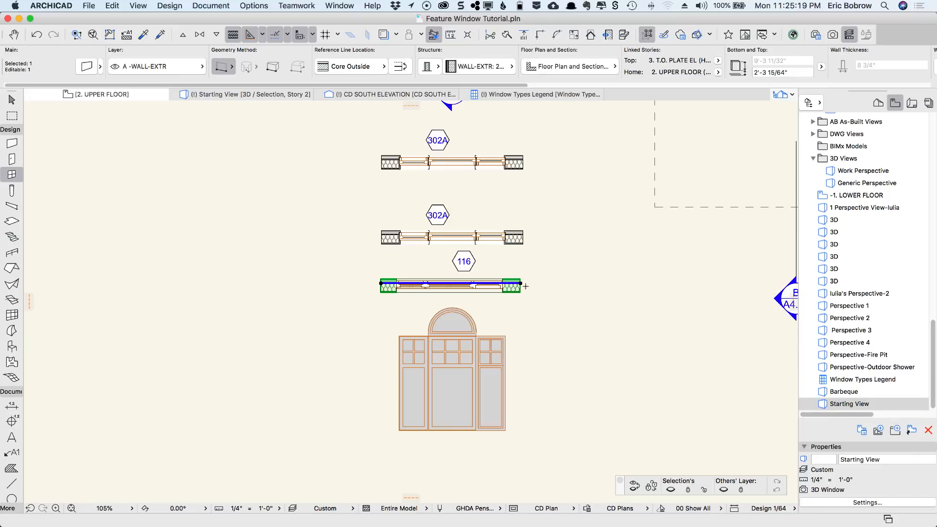
pyautogui.press('Escape')
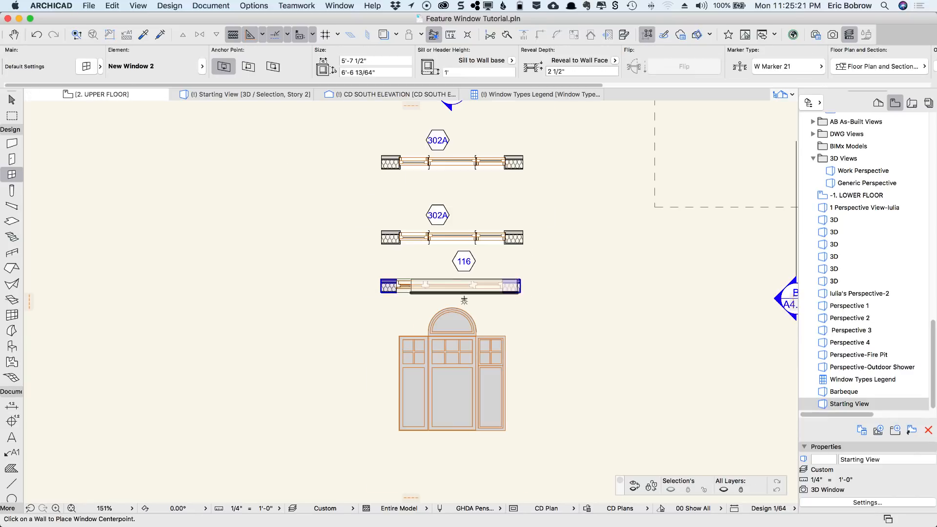
pyautogui.scroll(3, 464, 300)
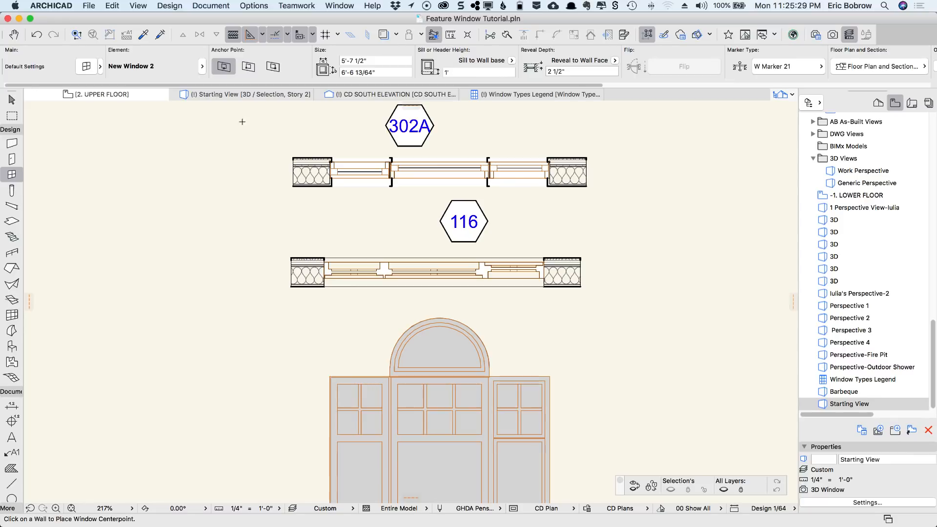
pyautogui.click(12, 99)
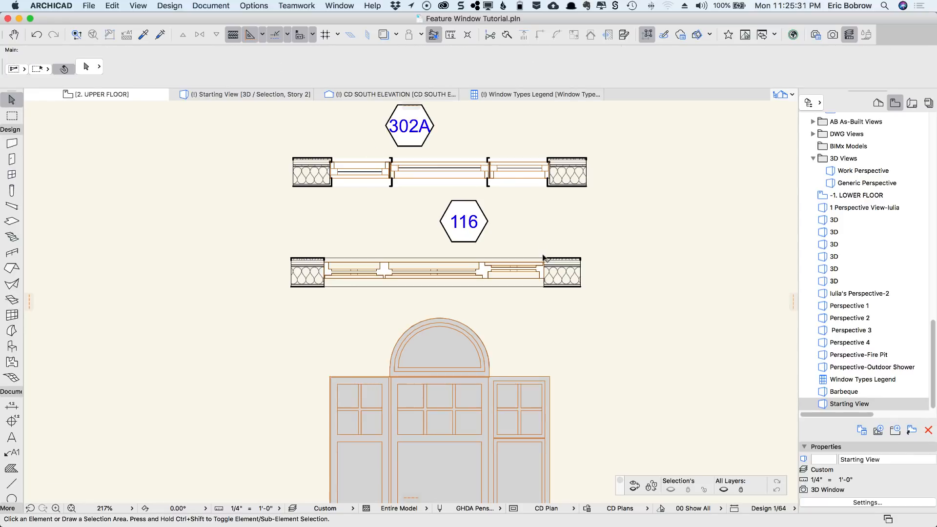
pyautogui.click(545, 260)
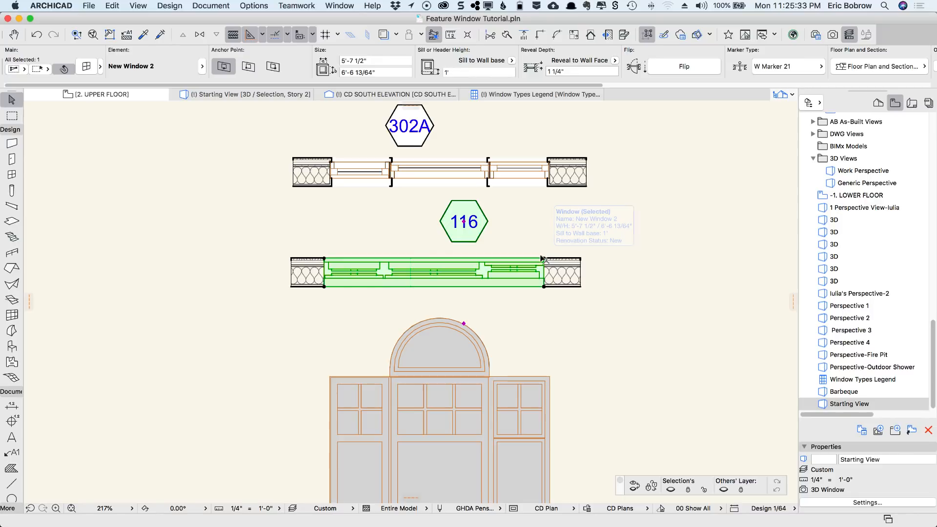
pyautogui.click(899, 66)
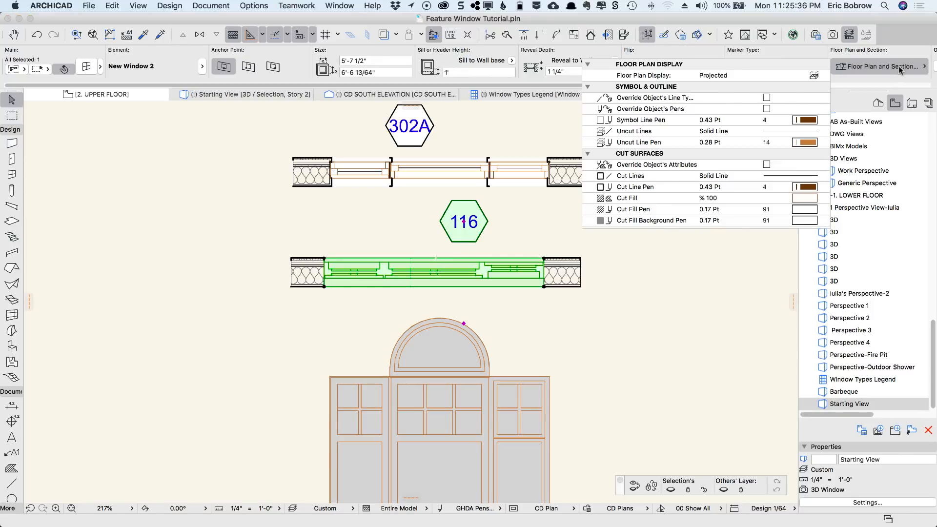
pyautogui.click(813, 75)
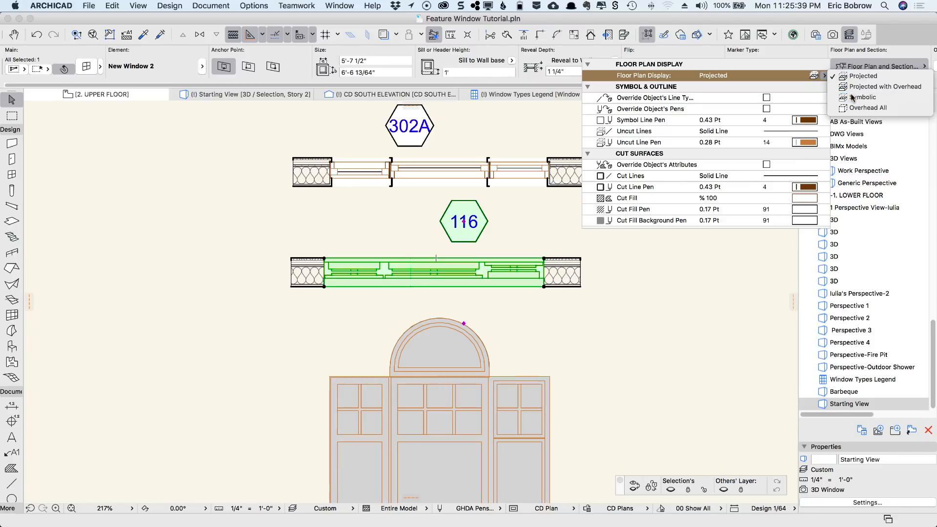
pyautogui.click(851, 97)
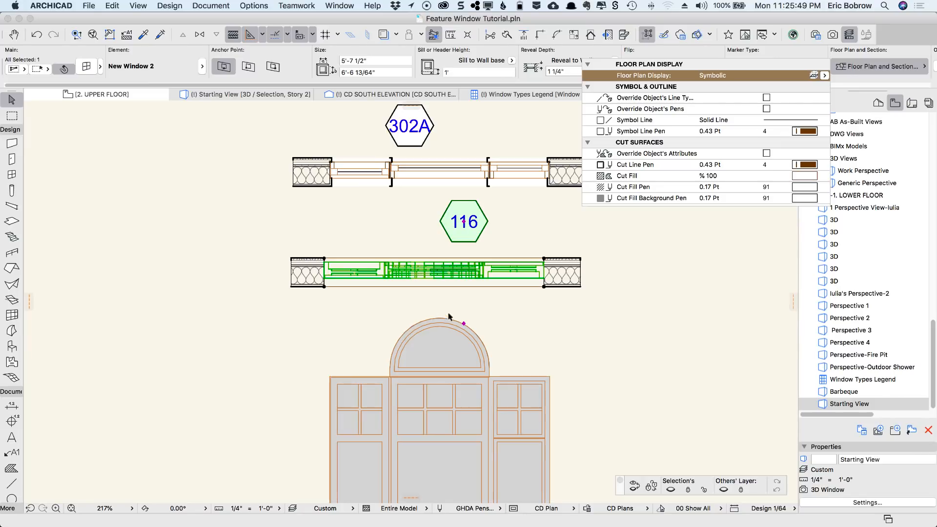
# Return window 116's Floor Plan Display to Projected and compare its plan linework with window 302A.
pyautogui.click(825, 75)
pyautogui.click(846, 78)
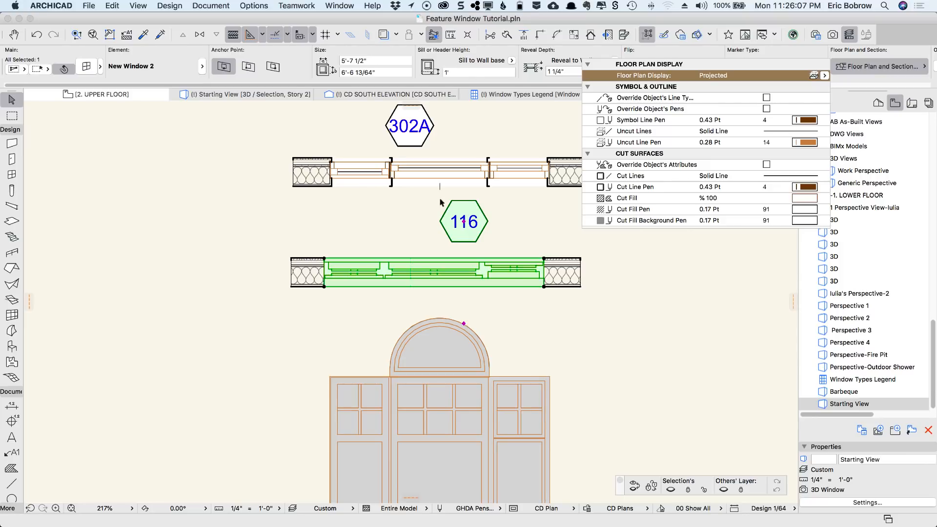
pyautogui.scroll(3, 440, 201)
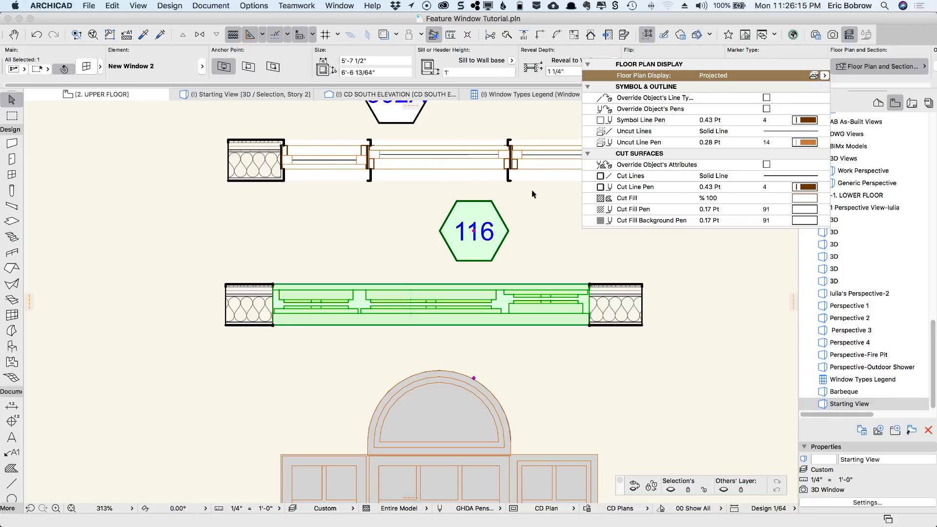
# Switch window 116's Floor Plan Display back to Symbolic.
pyautogui.click(824, 76)
pyautogui.click(844, 97)
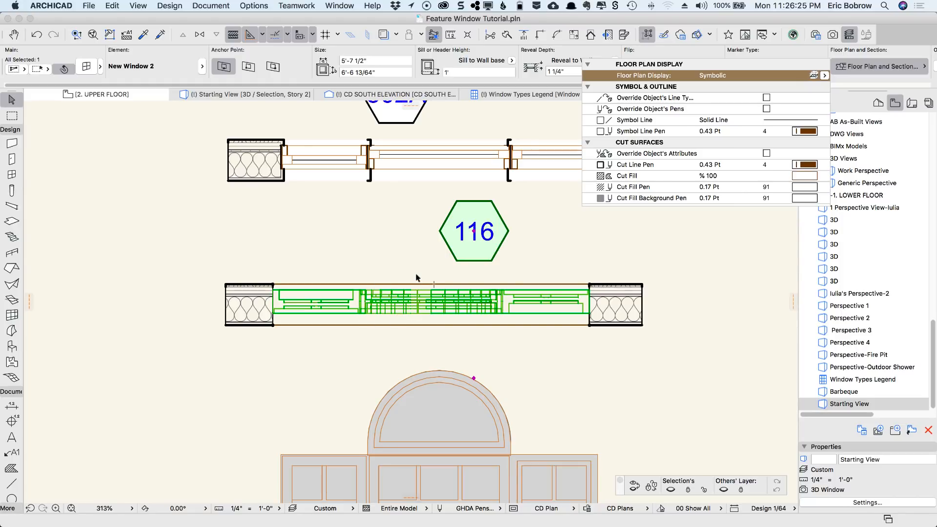
pyautogui.moveTo(411, 195); pyautogui.dragTo(325, 230, button='middle')
pyautogui.moveTo(321, 234); pyautogui.dragTo(317, 239, button='middle')
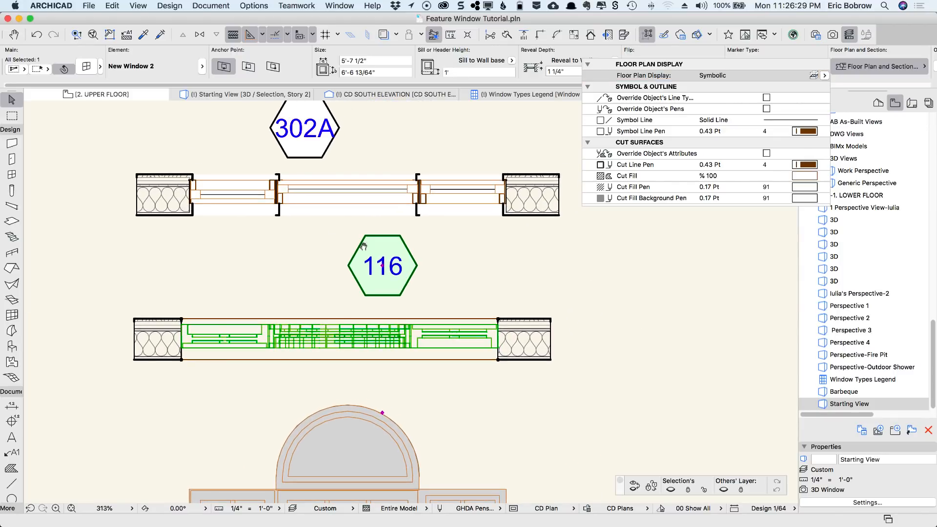
pyautogui.click(543, 223)
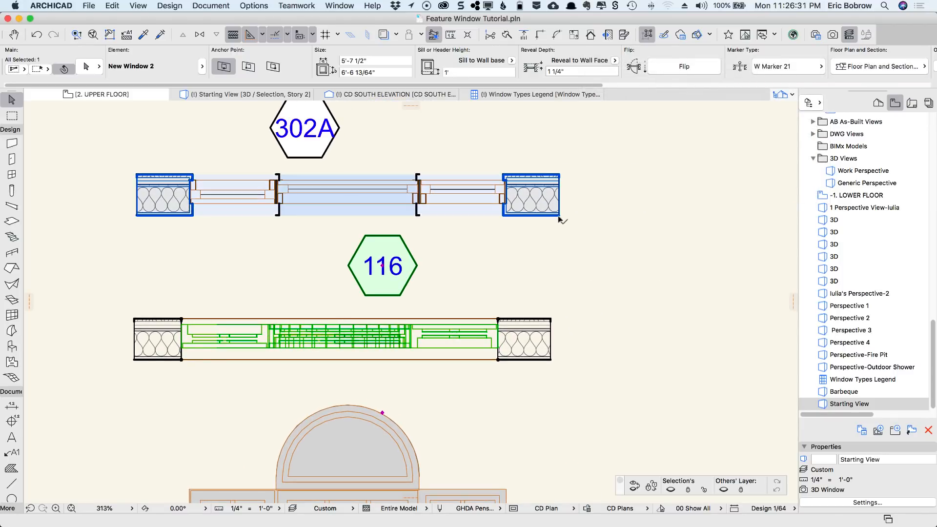
# Try to explode window 116 and the wall at marker 302A into the current view, without keeping the original elements.
pyautogui.keyDown('shift'); pyautogui.click(561, 219); pyautogui.keyUp('shift')
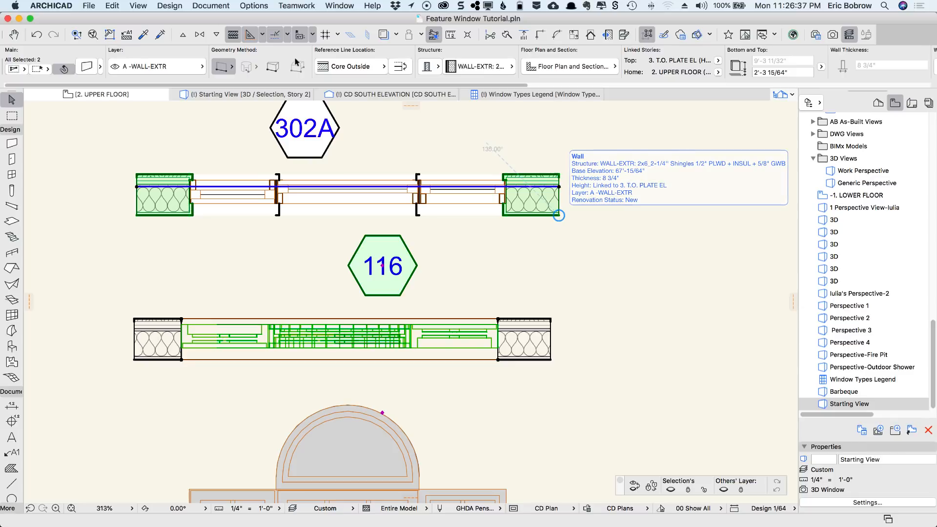
pyautogui.click(113, 6)
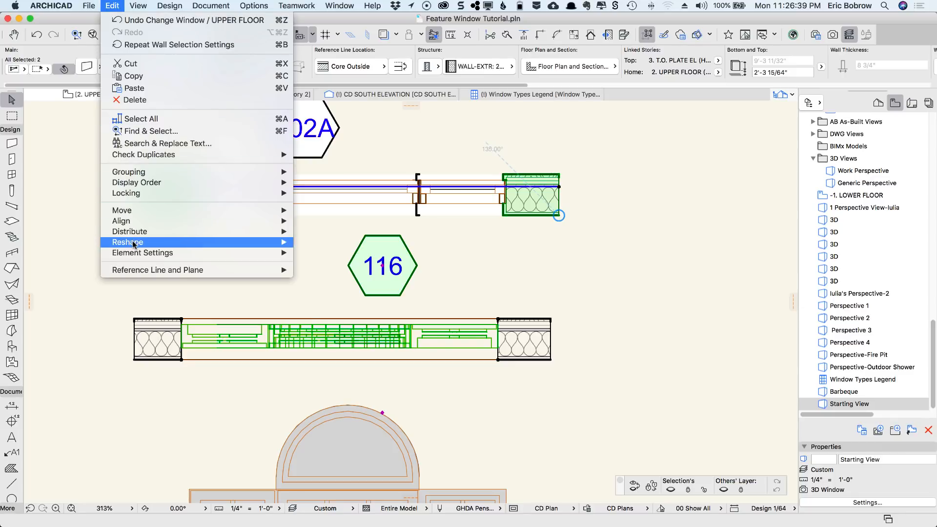
pyautogui.moveTo(136, 244)
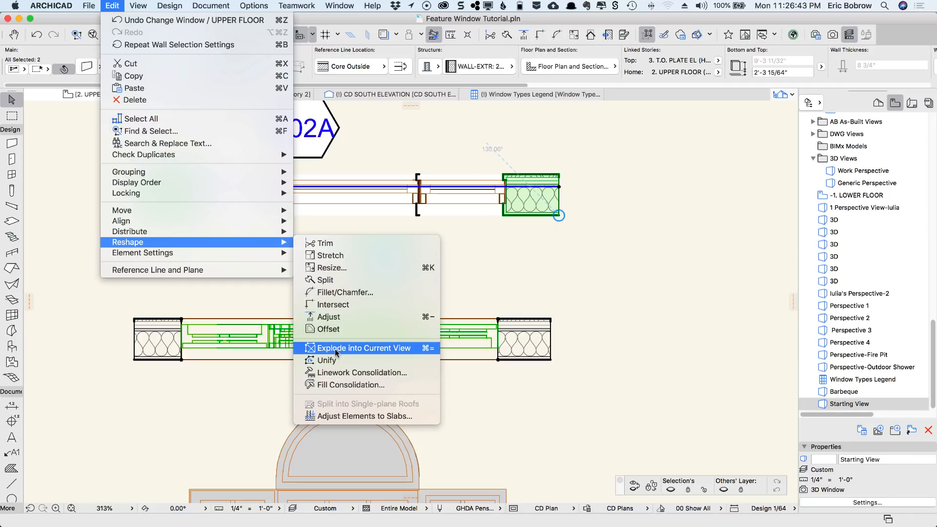
pyautogui.click(384, 350)
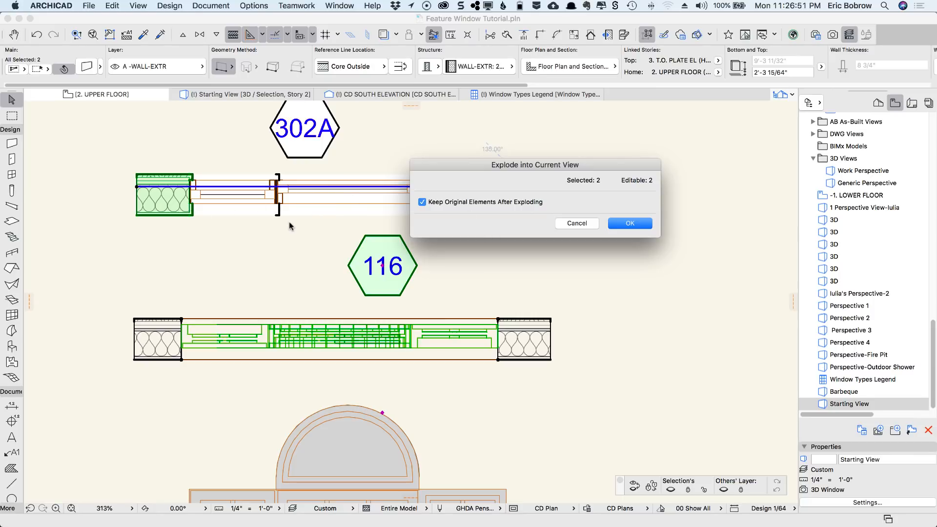
pyautogui.click(422, 202)
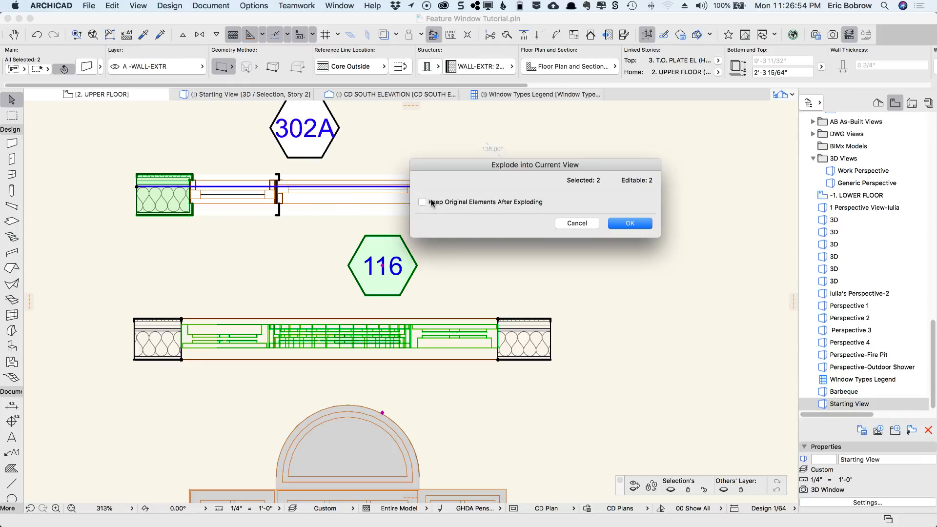
pyautogui.click(629, 224)
pyautogui.click(582, 296)
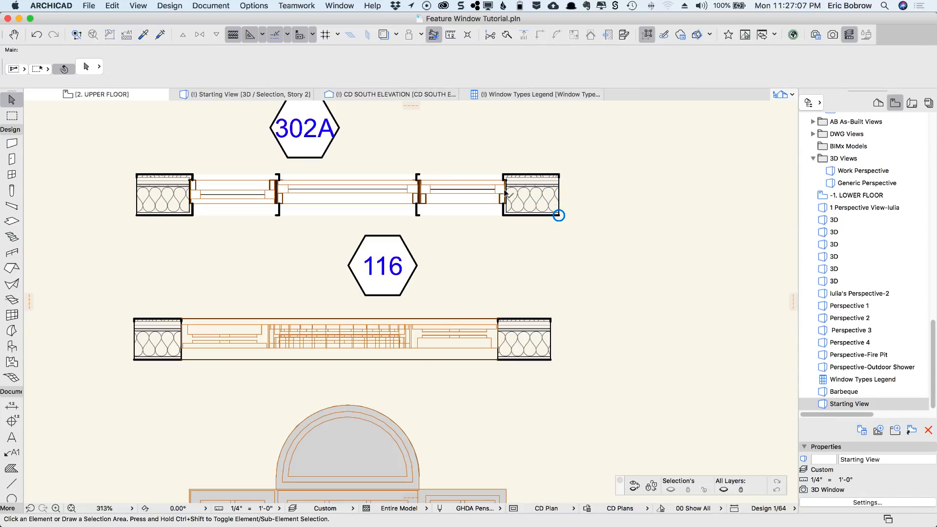
# Explode the wall at the lower 302A marker, just above window 116, into the current view.
pyautogui.click(525, 195)
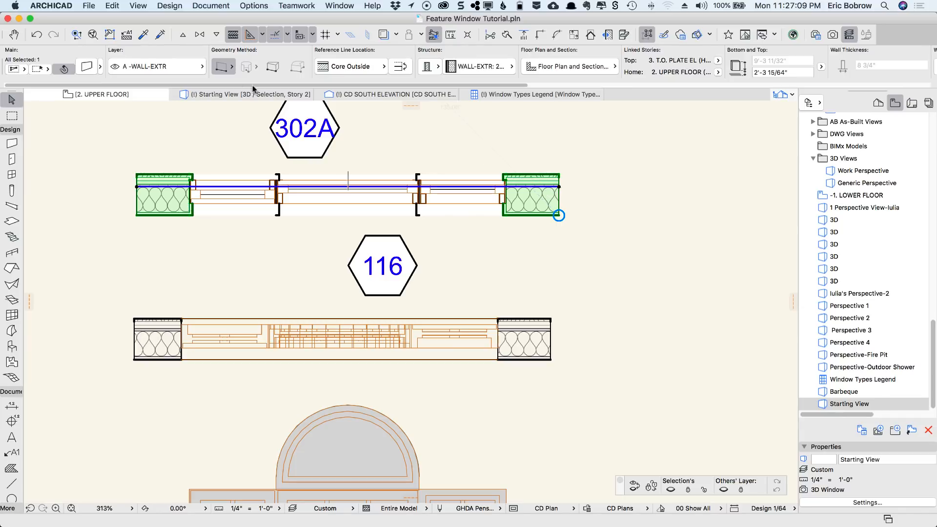
pyautogui.click(112, 5)
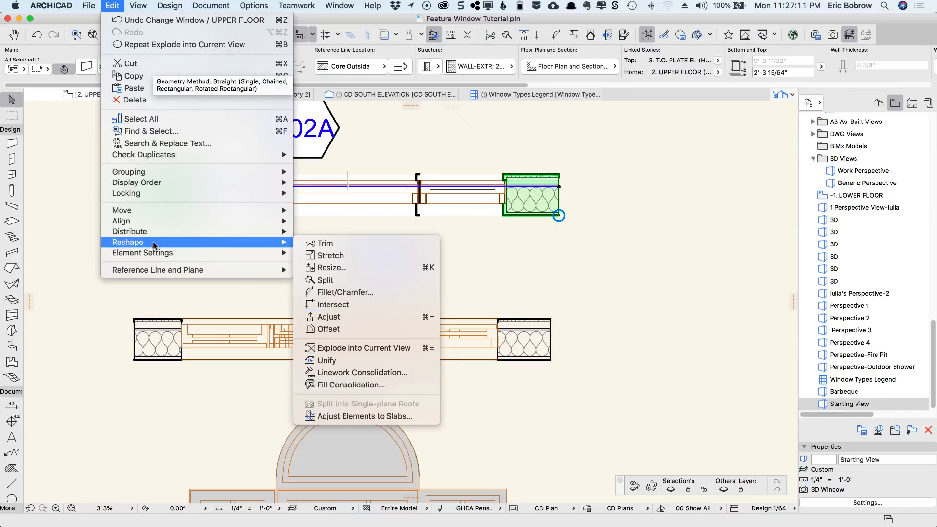
pyautogui.click(383, 348)
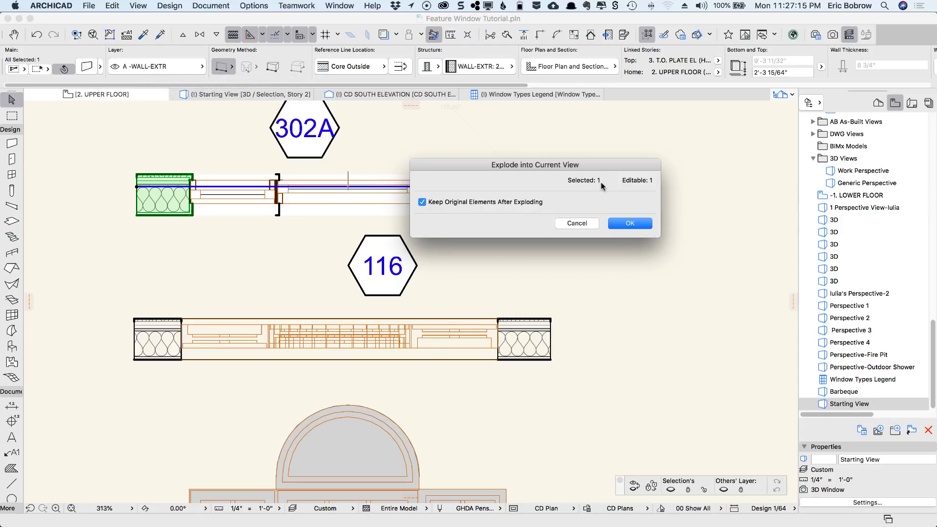
pyautogui.click(629, 223)
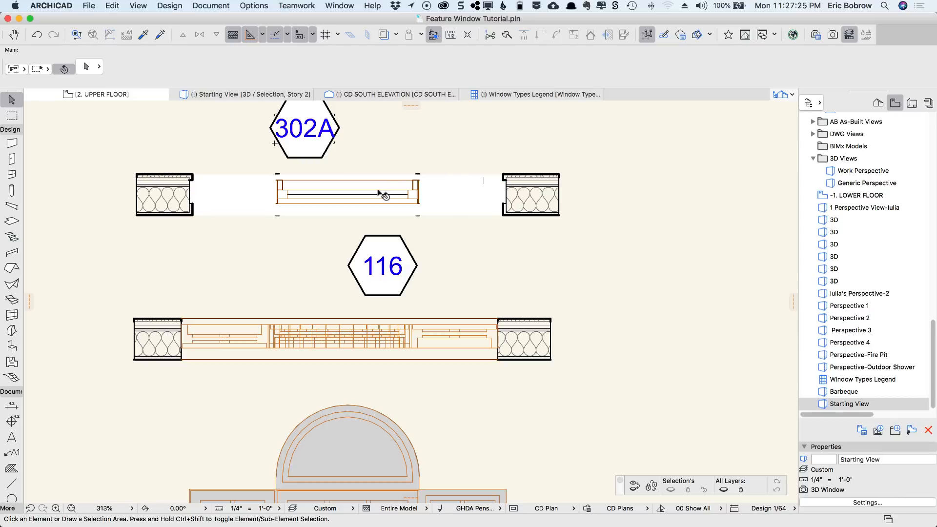
# Send the three white background fills covering the exploded 302A window units to the back of the display order.
pyautogui.click(12, 468)
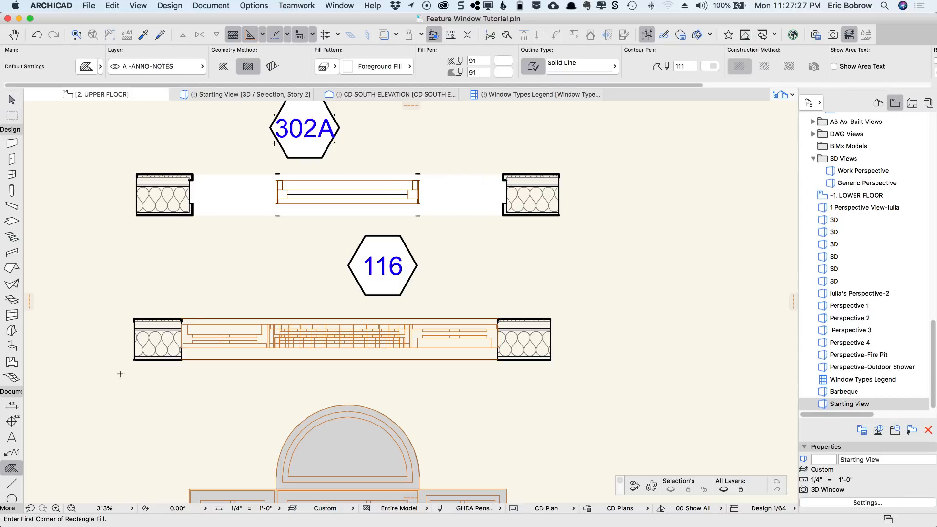
pyautogui.press('shift')
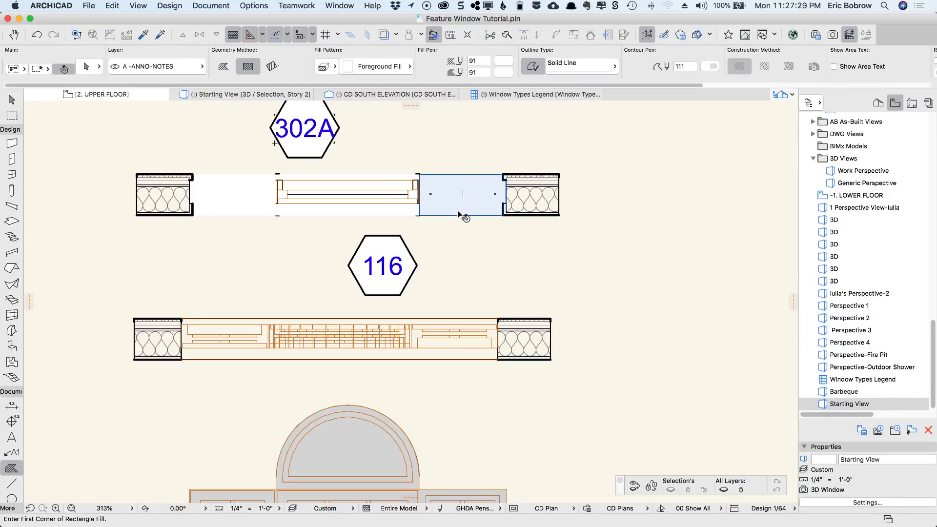
pyautogui.keyDown('shift'); pyautogui.click(462, 215); pyautogui.keyUp('shift')
pyautogui.keyDown('shift'); pyautogui.click(303, 215); pyautogui.keyUp('shift')
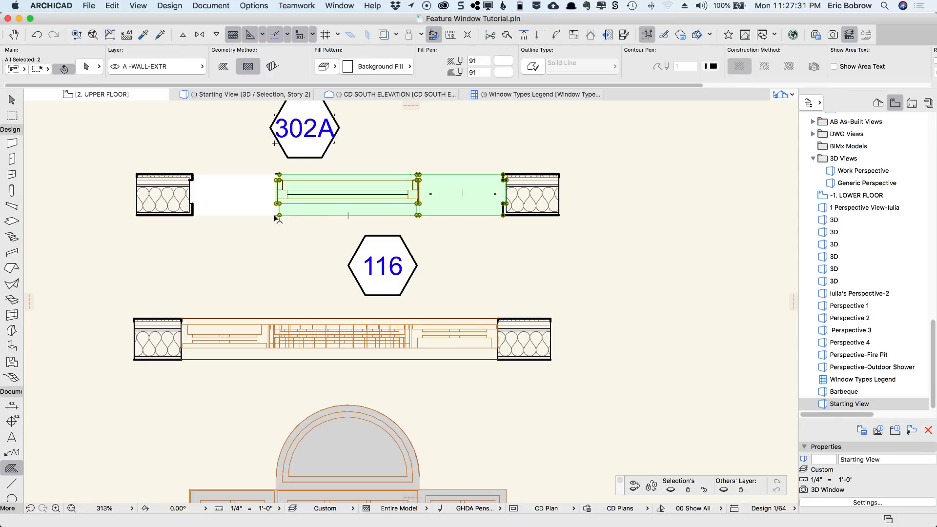
pyautogui.keyDown('shift'); pyautogui.click(266, 215); pyautogui.keyUp('shift')
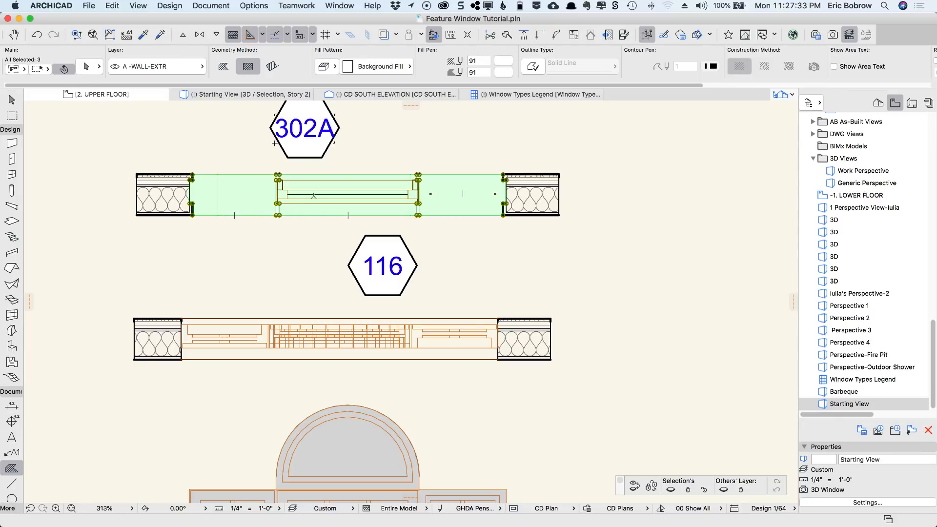
pyautogui.rightClick(453, 138)
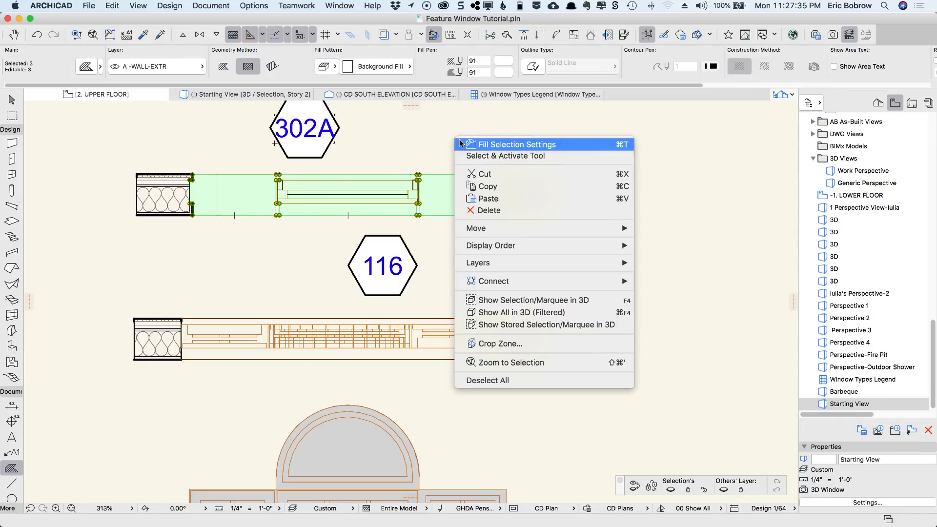
pyautogui.moveTo(500, 246)
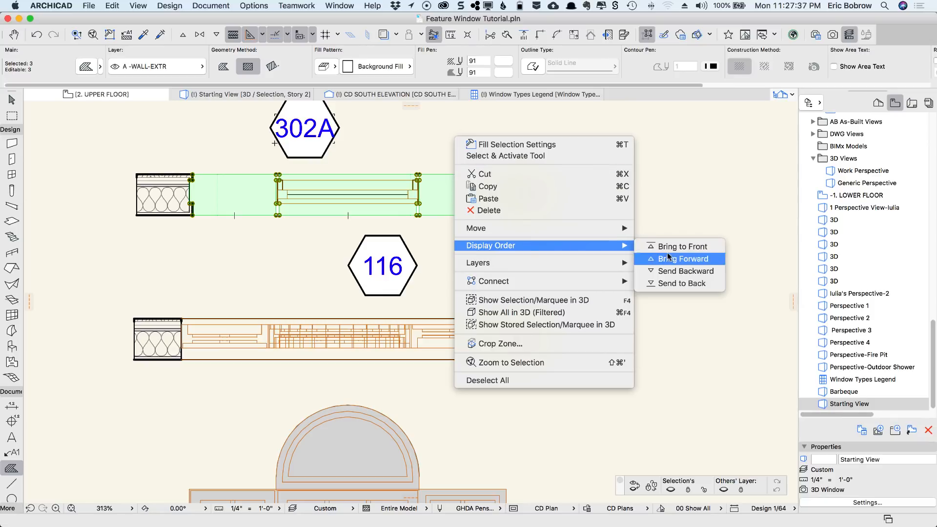
pyautogui.click(654, 284)
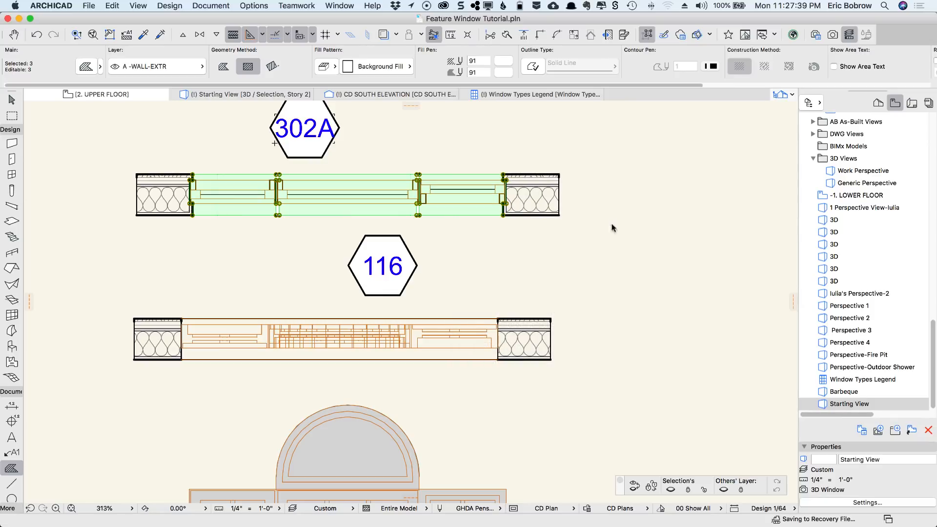
pyautogui.press('Escape')
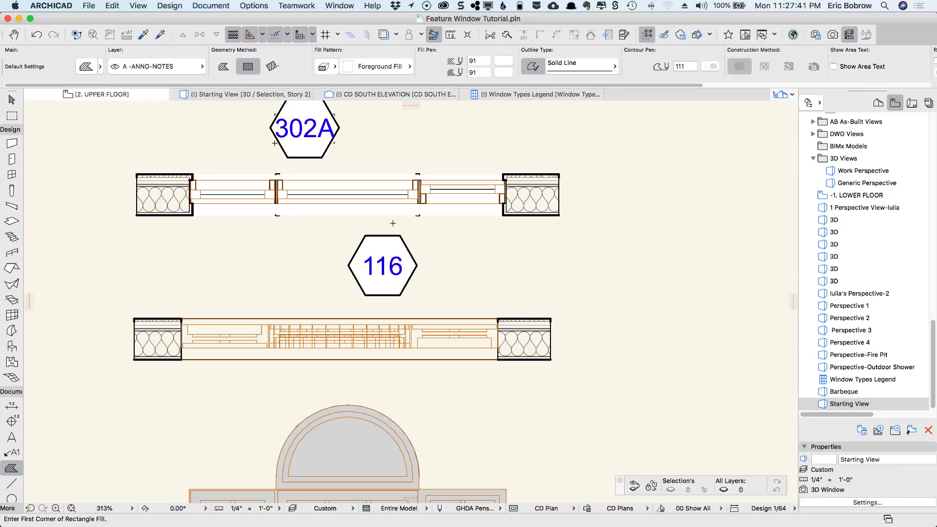
# Send the exploded window's middle background fill to the back again and compare the linework with the original 302A window above.
pyautogui.keyDown('shift'); pyautogui.click(393, 215); pyautogui.keyUp('shift')
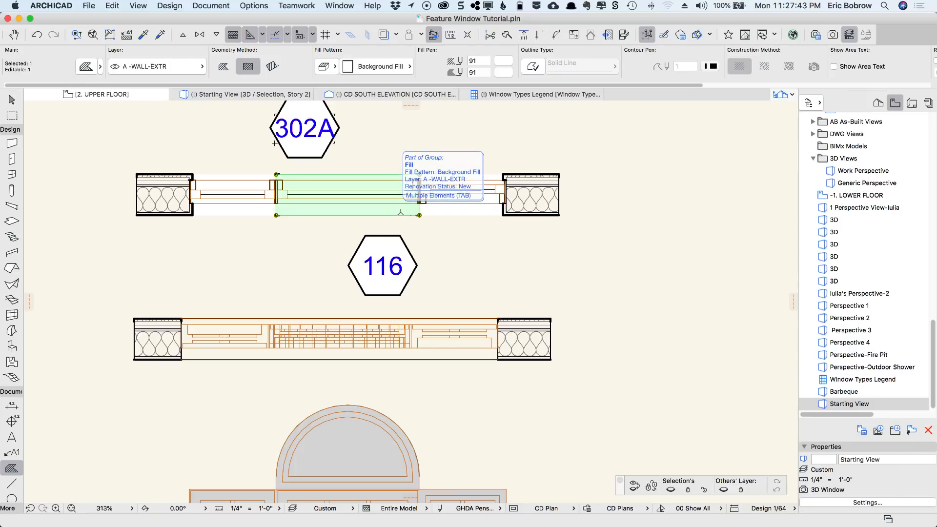
pyautogui.rightClick(596, 152)
pyautogui.moveTo(652, 256)
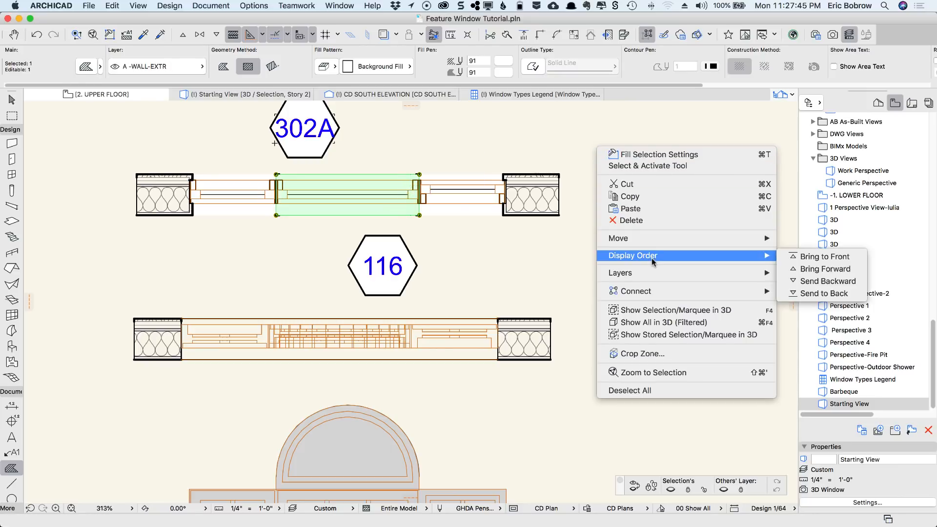
pyautogui.click(810, 293)
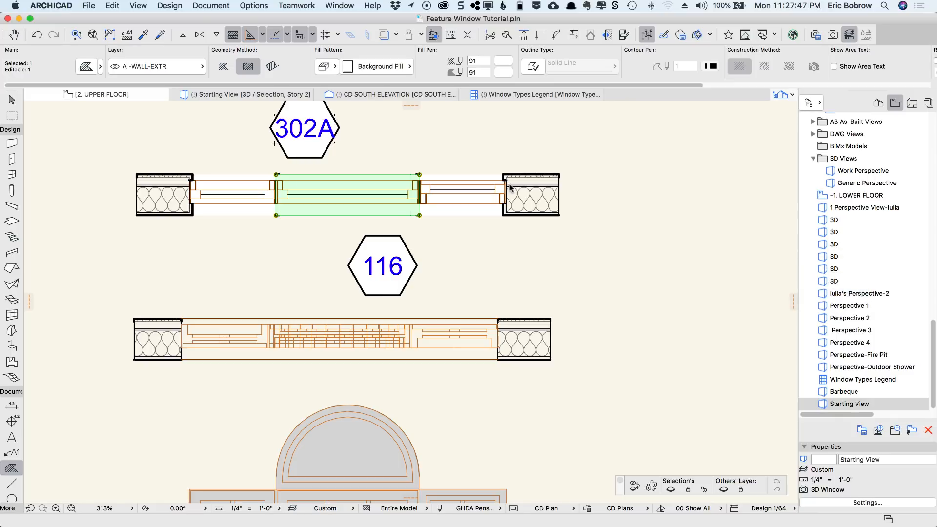
pyautogui.moveTo(510, 151); pyautogui.dragTo(521, 271, button='middle')
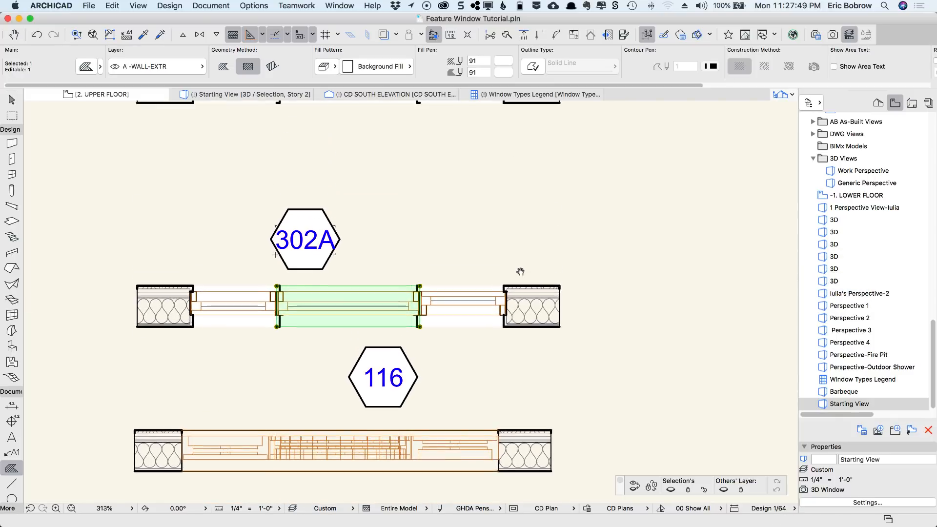
pyautogui.moveTo(531, 237); pyautogui.dragTo(536, 295, button='middle')
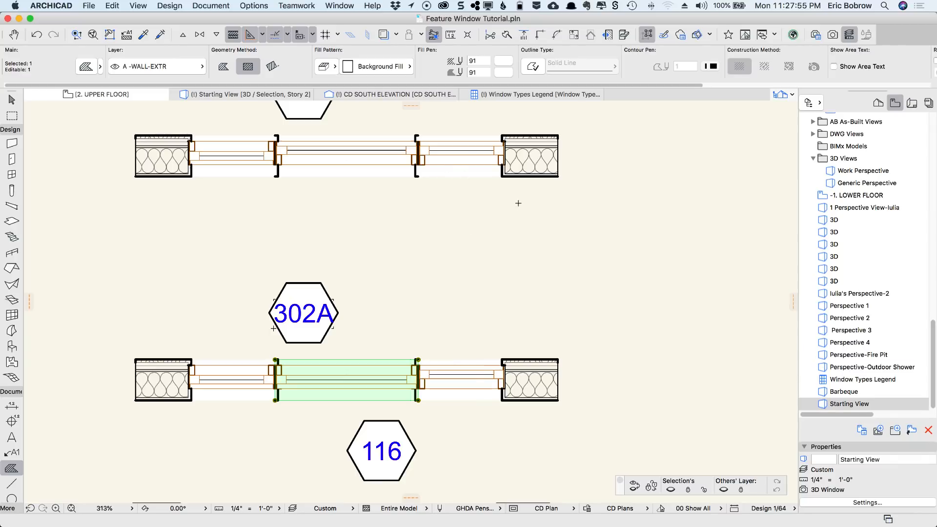
pyautogui.scroll(-3, 518, 201)
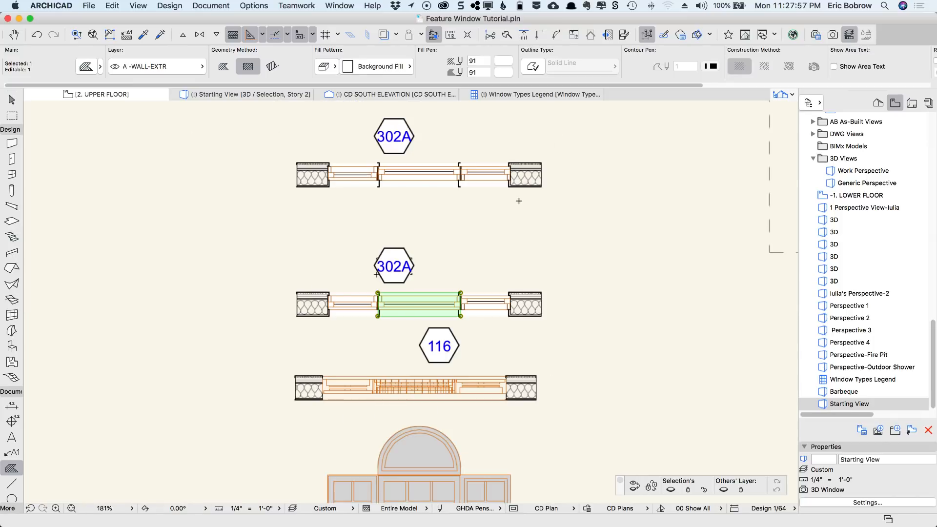
pyautogui.press('Escape')
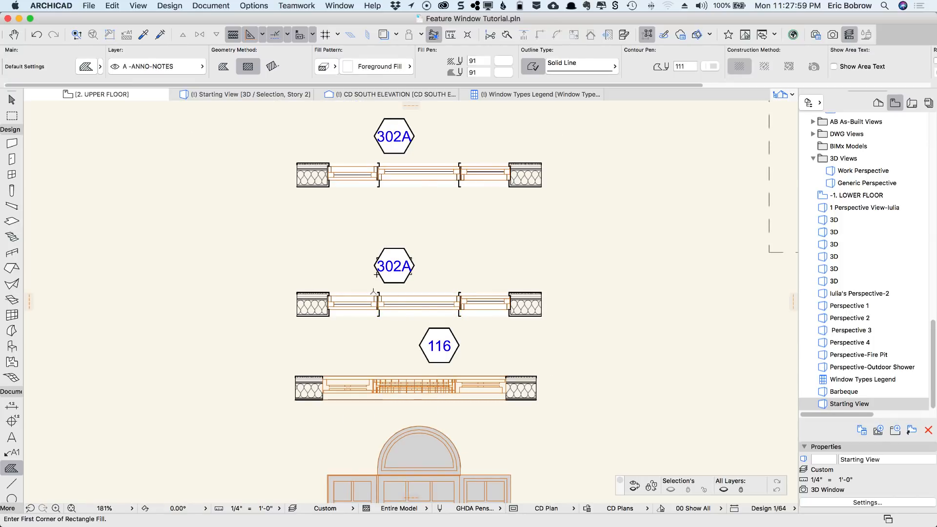
# Copy the exploded 302A window linework and fills that lie wholly between the two wall ends, excluding the wall pieces.
pyautogui.click(12, 100)
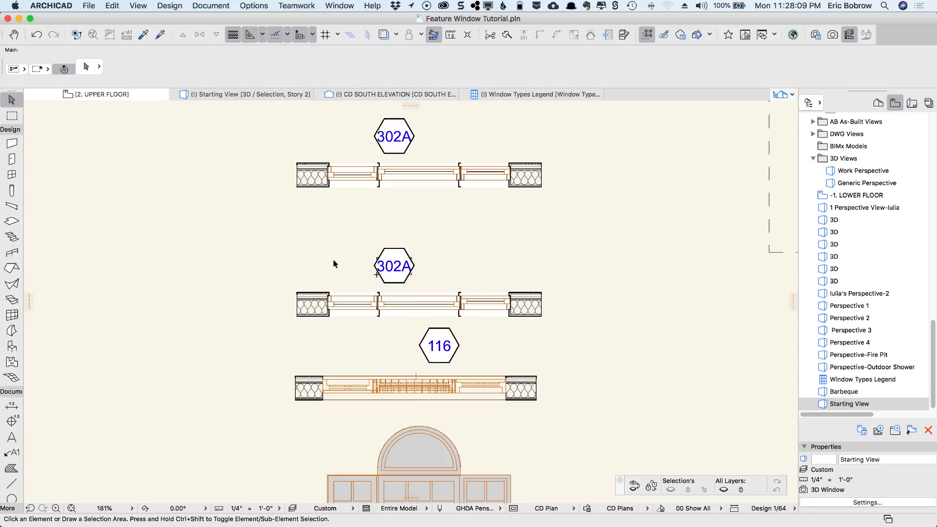
pyautogui.click(535, 309)
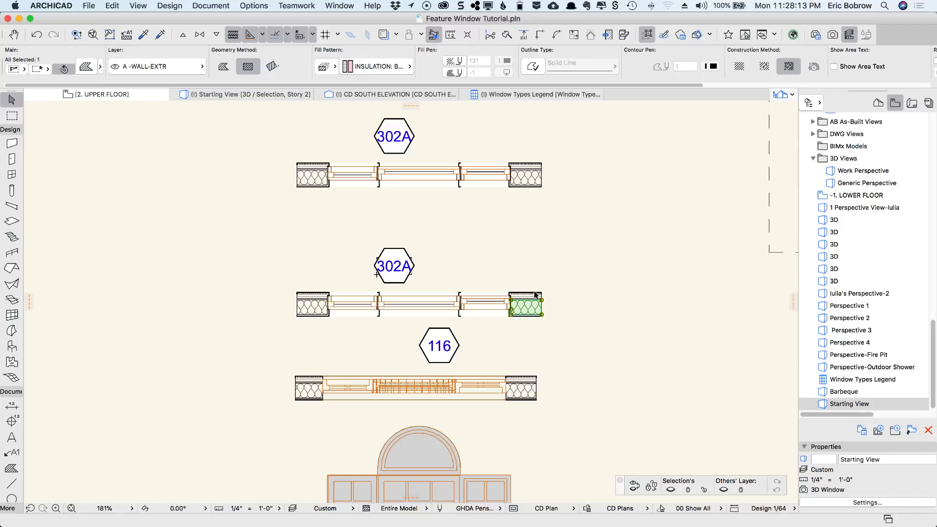
pyautogui.click(519, 281)
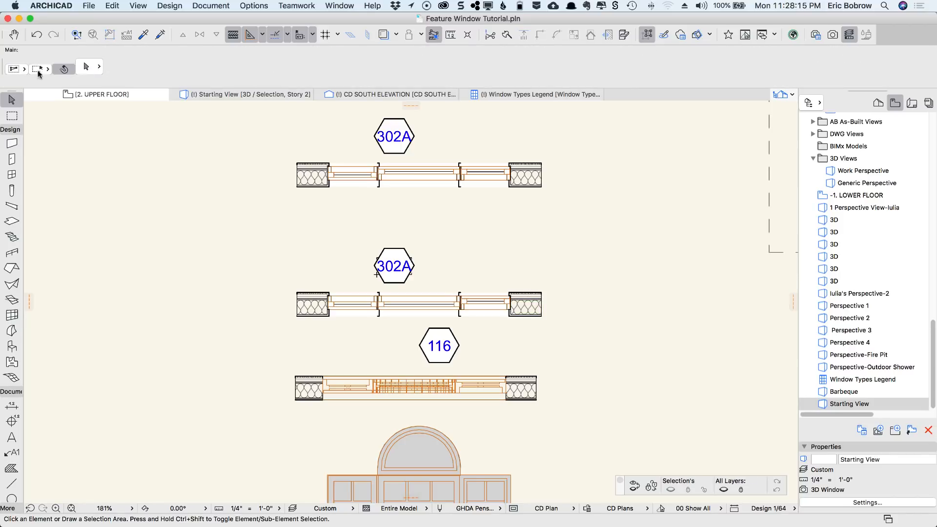
pyautogui.click(14, 70)
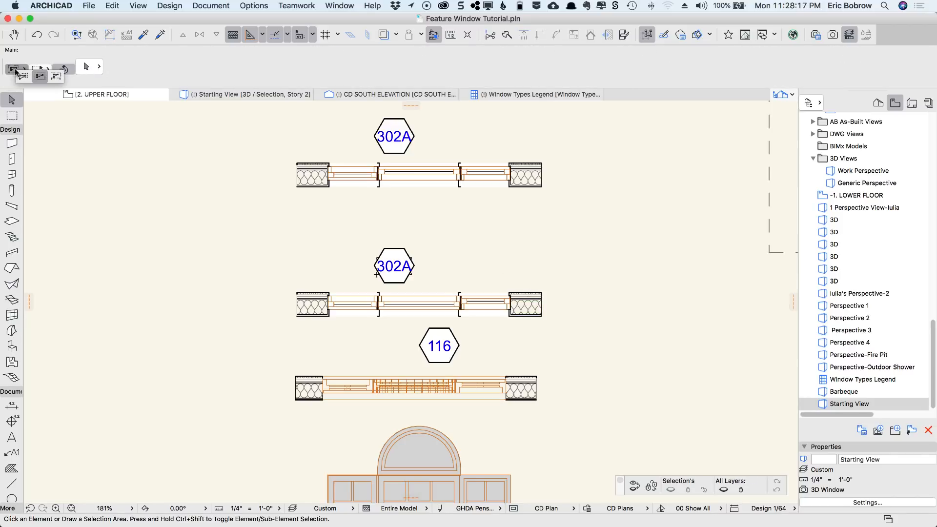
pyautogui.click(40, 77)
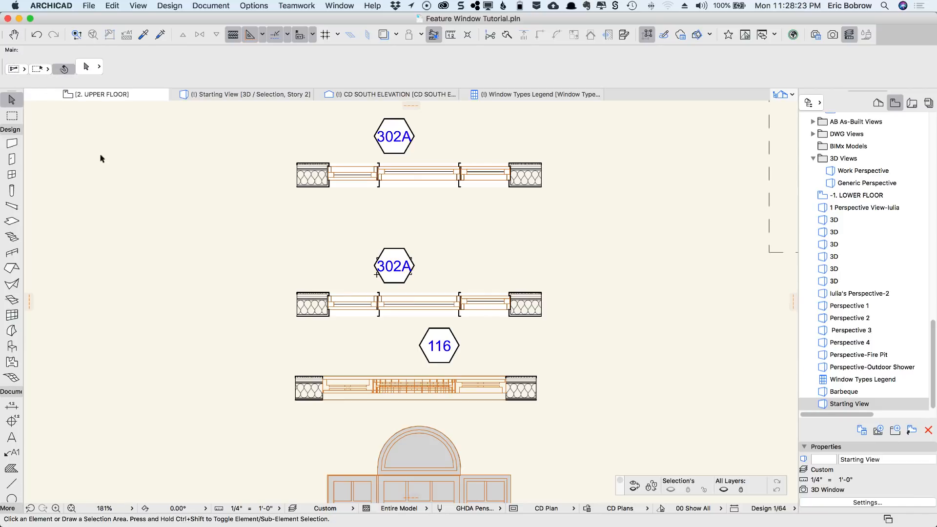
pyautogui.click(322, 286)
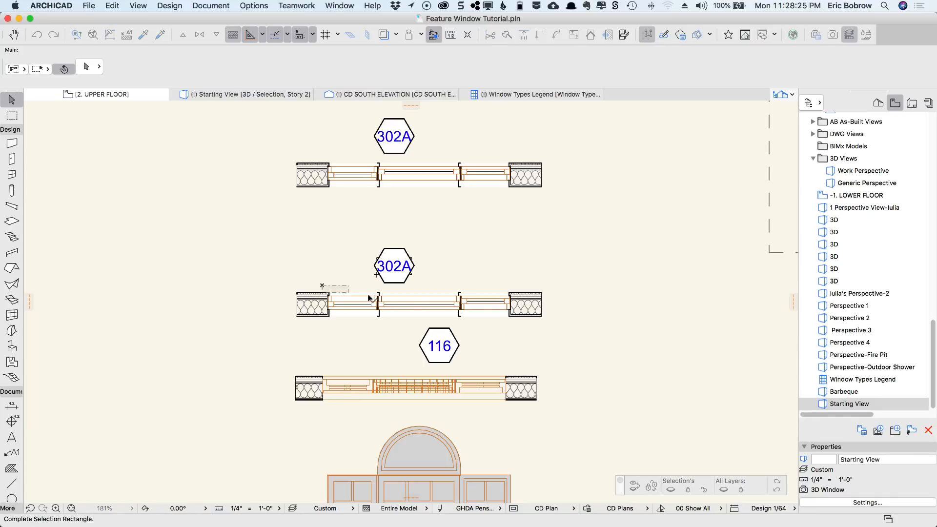
pyautogui.click(518, 324)
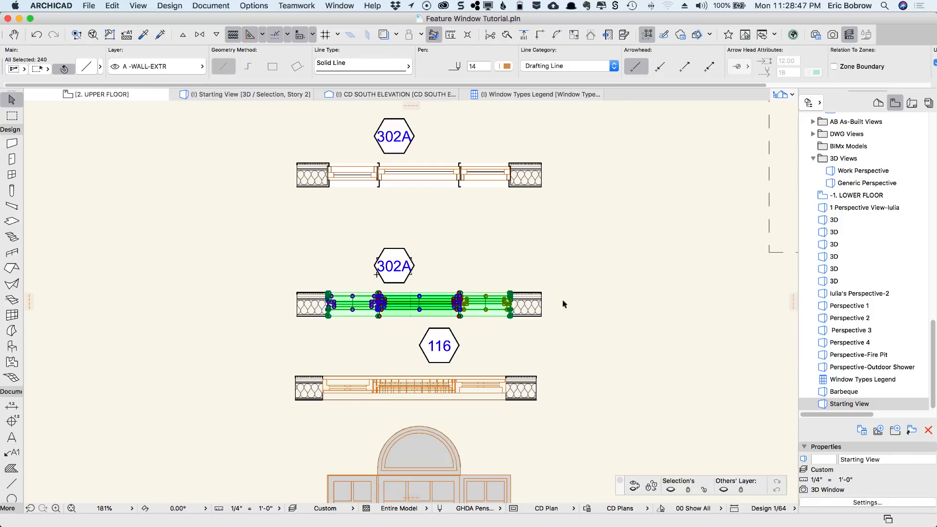
pyautogui.press('super+c')
pyautogui.click(565, 302)
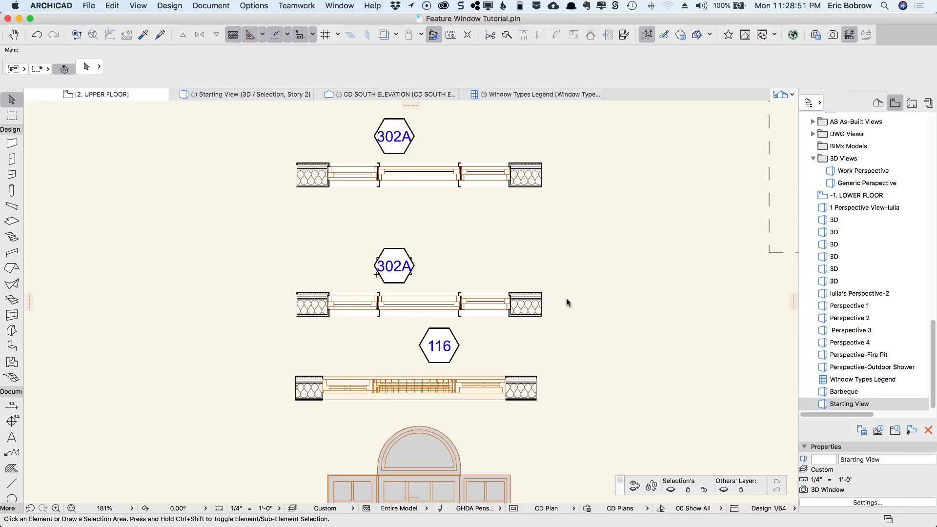
# Open the library object New Window 2, used by window 116, for editing.
pyautogui.click(507, 380)
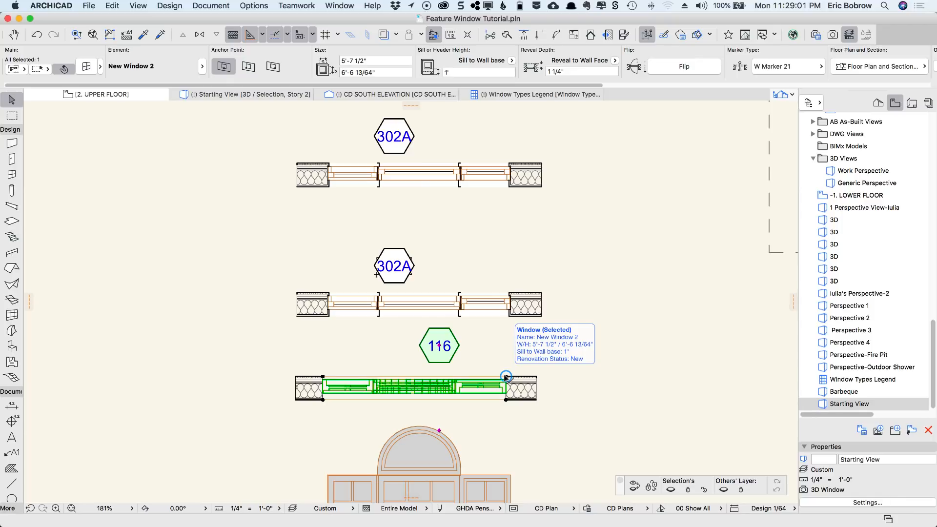
pyautogui.click(87, 6)
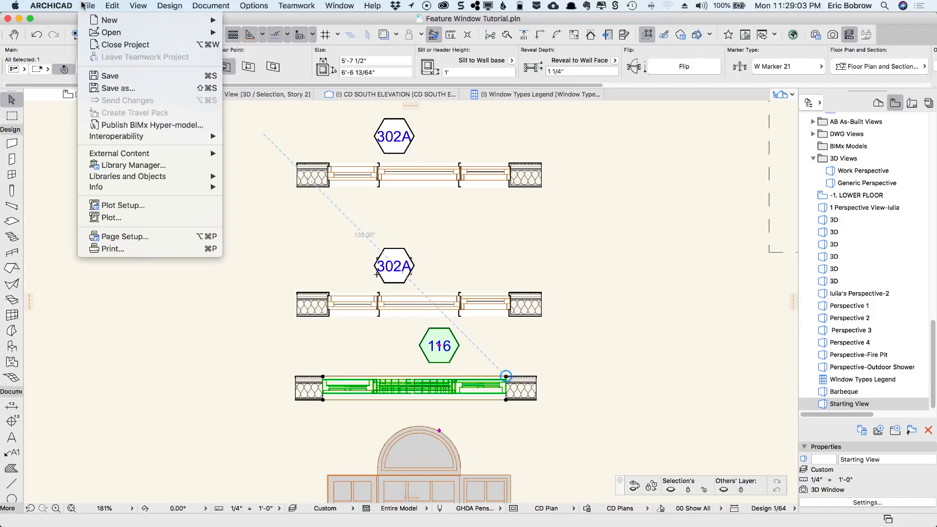
pyautogui.moveTo(126, 179)
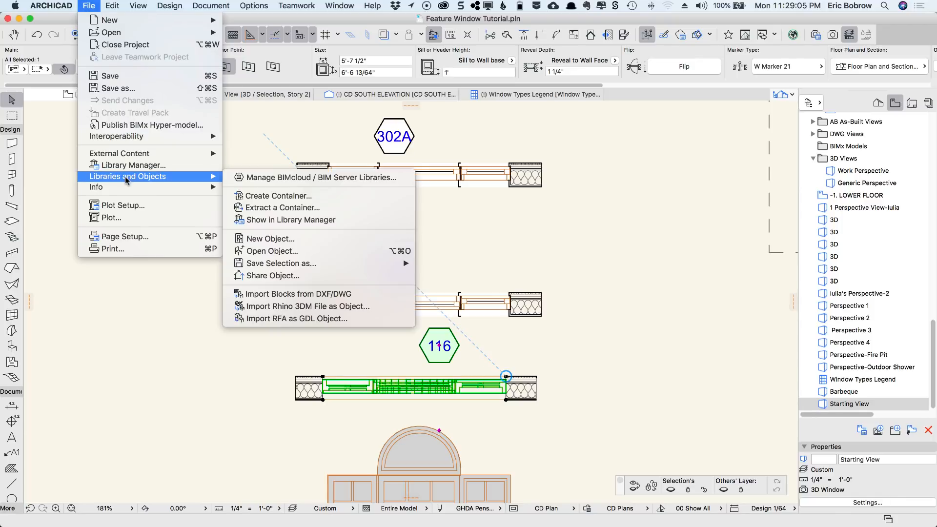
pyautogui.click(398, 252)
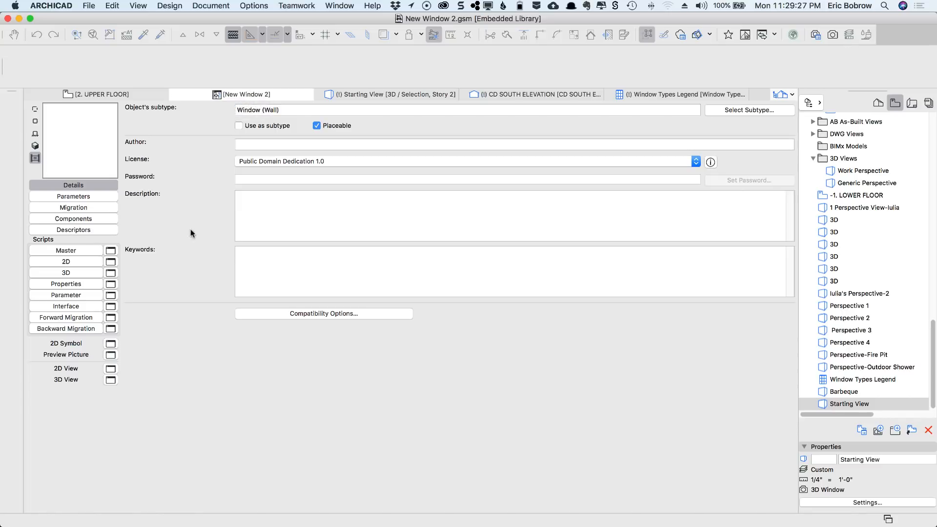
# Open the 2D Symbol of New Window 2 and dock its floating window among the other views.
pyautogui.click(110, 344)
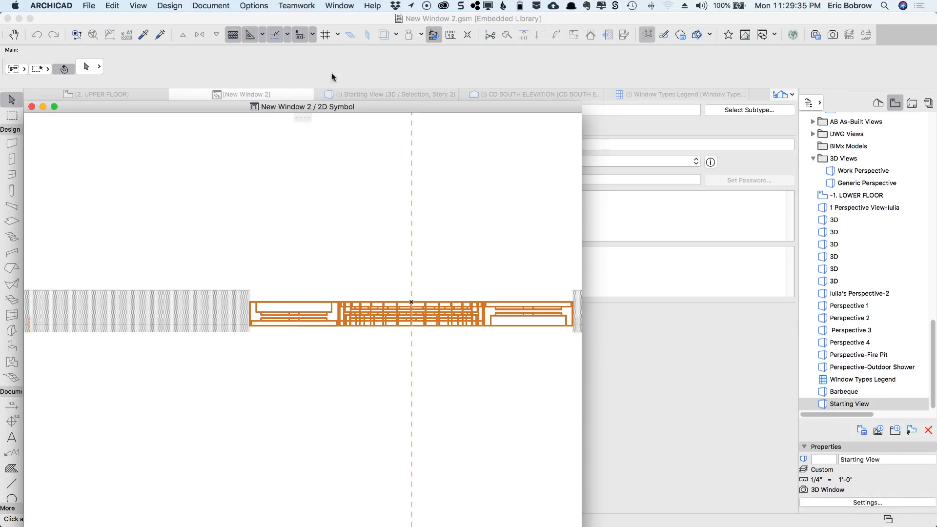
pyautogui.click(337, 6)
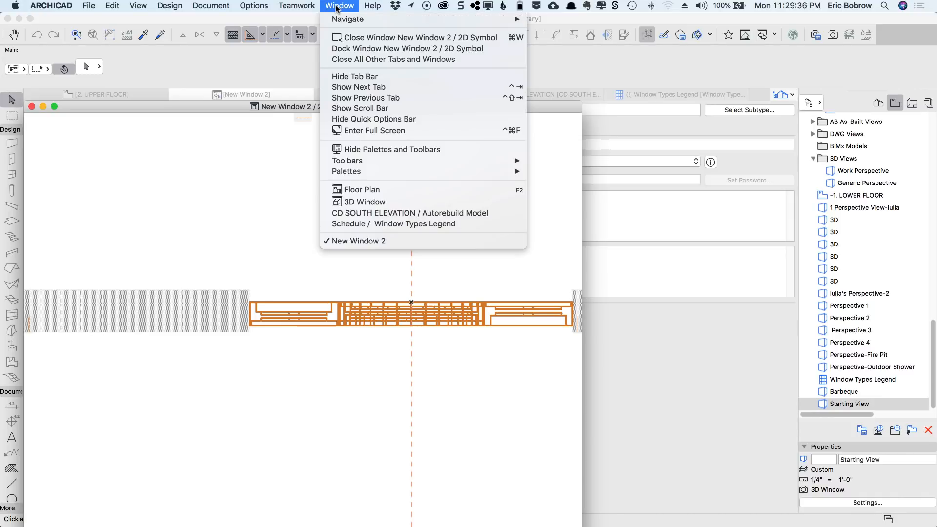
pyautogui.click(347, 49)
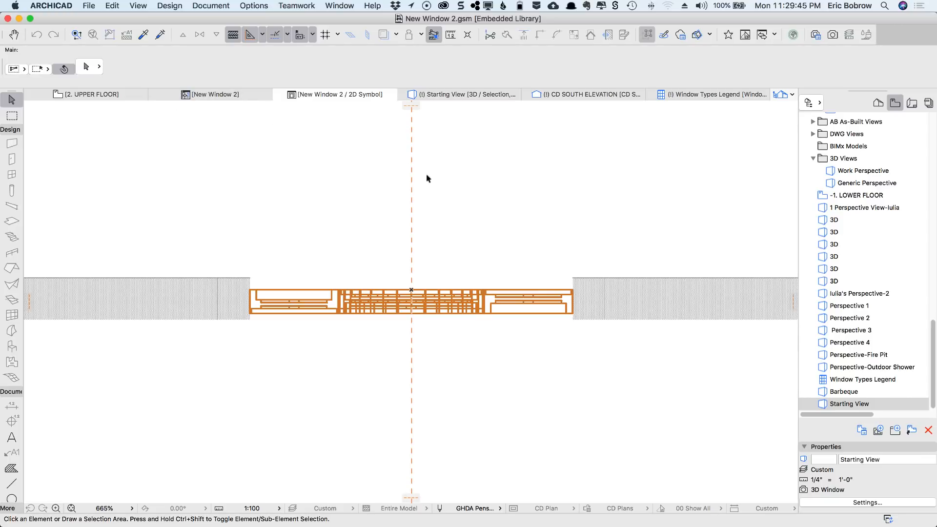
# Turn off the True Line Weight display and compare the New Window 2 symbol with the windows on the UPPER FLOOR plan.
pyautogui.click(139, 6)
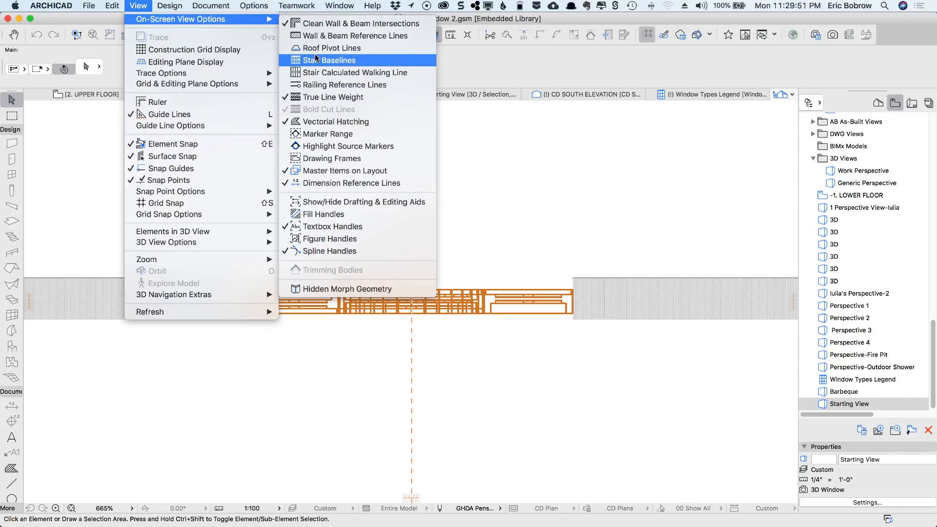
pyautogui.click(318, 97)
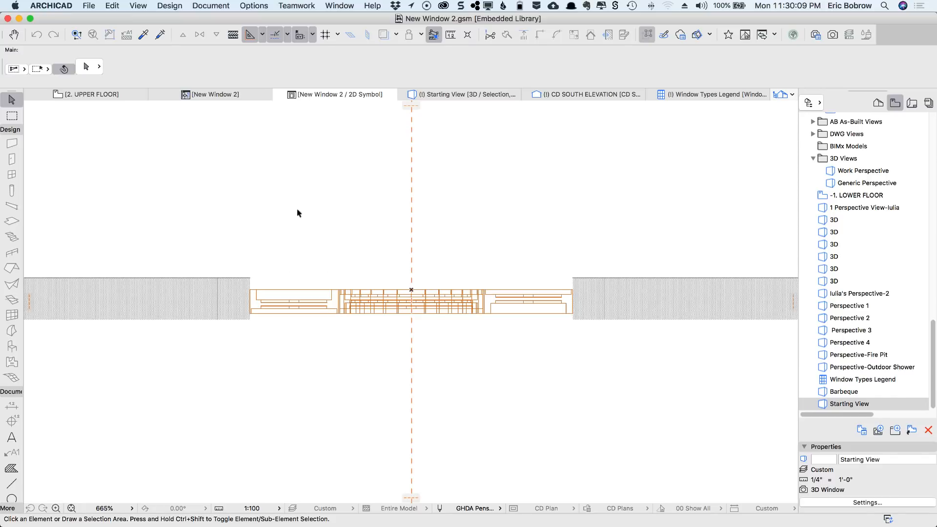
pyautogui.click(90, 94)
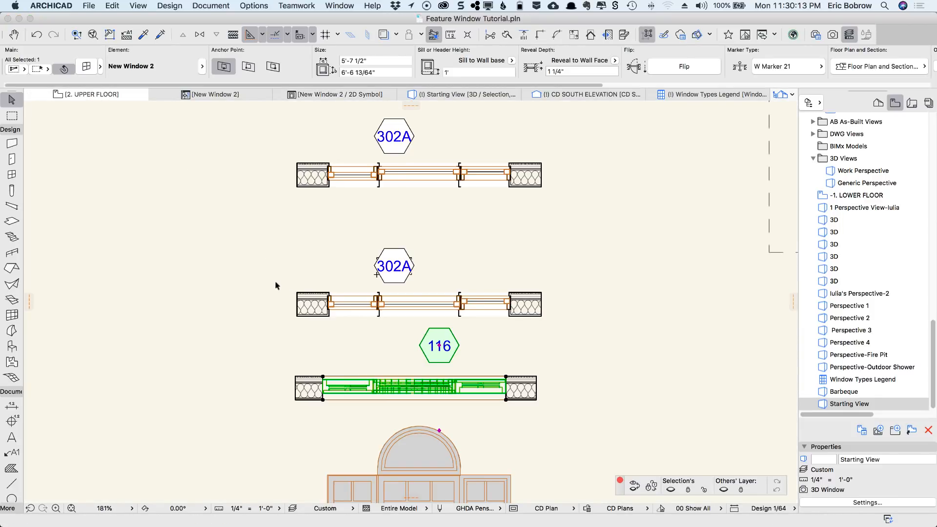
pyautogui.click(275, 285)
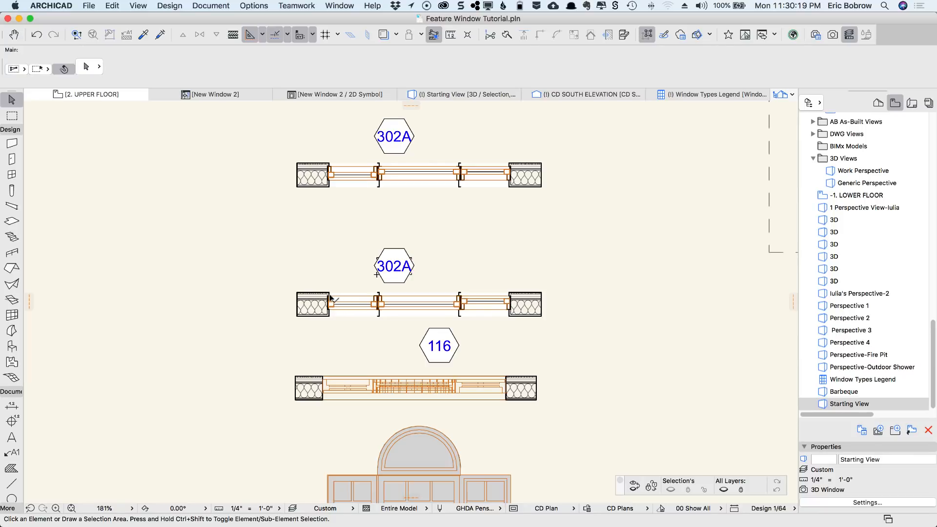
pyautogui.click(347, 96)
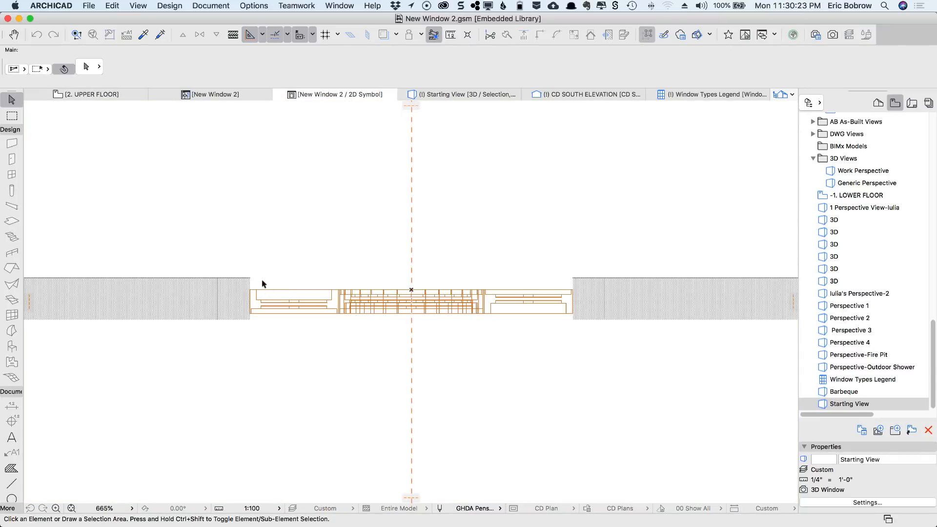
pyautogui.click(114, 92)
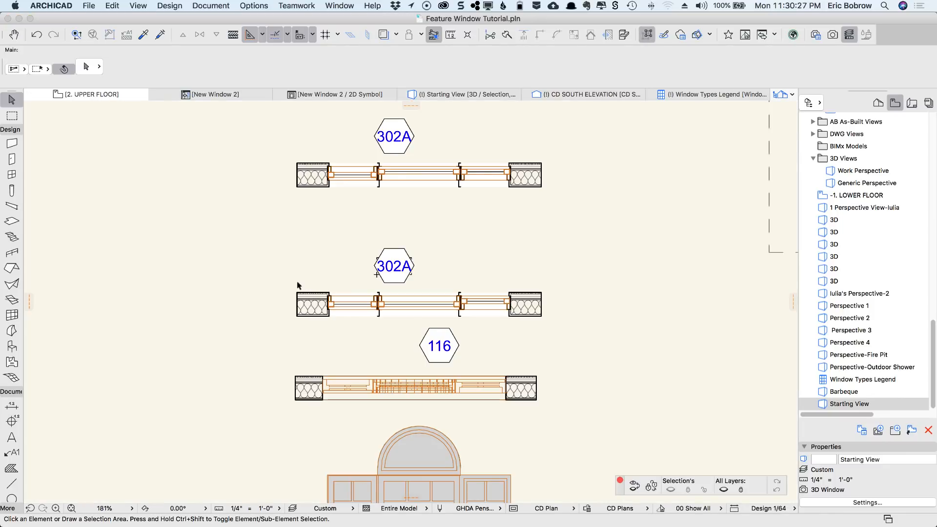
# Pick up the upper 302A window's settings and its exterior wall's settings as the Window and Wall tool defaults.
pyautogui.click(11, 174)
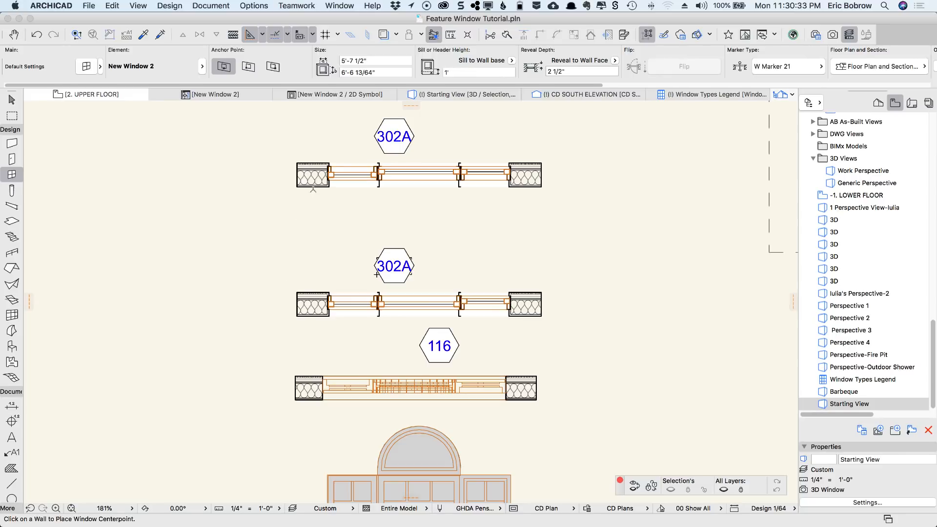
pyautogui.keyDown('alt'); pyautogui.click(331, 163); pyautogui.keyUp('alt')
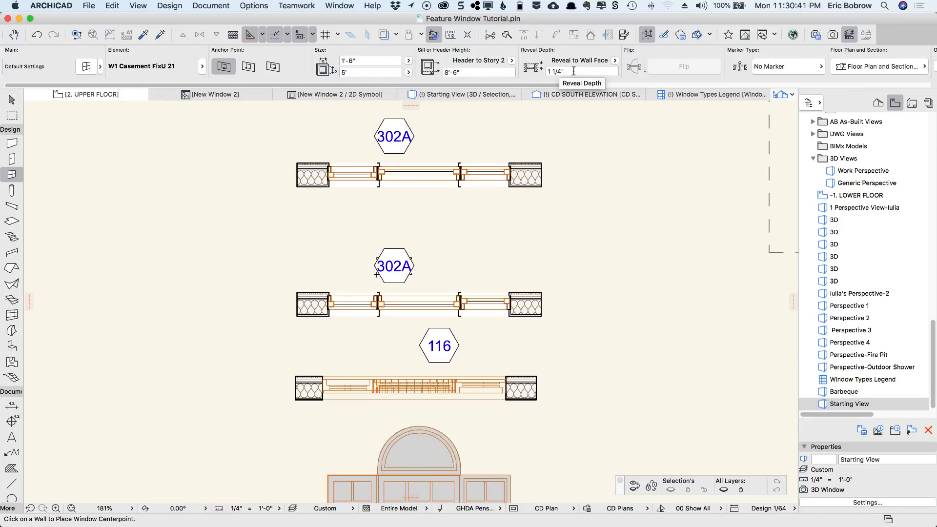
pyautogui.keyDown('alt'); pyautogui.click(297, 163); pyautogui.keyUp('alt')
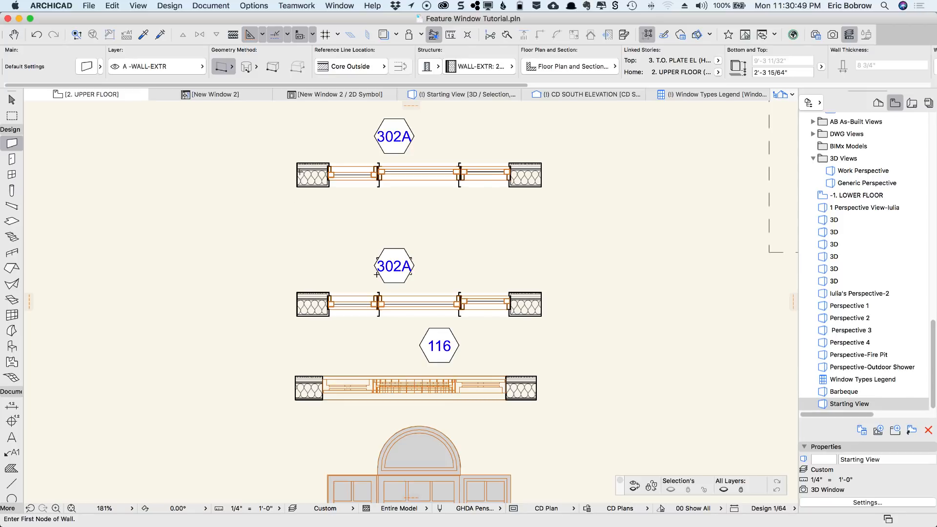
# Delete all the old window linework between the wall ends in New Window 2's 2D symbol.
pyautogui.click(359, 94)
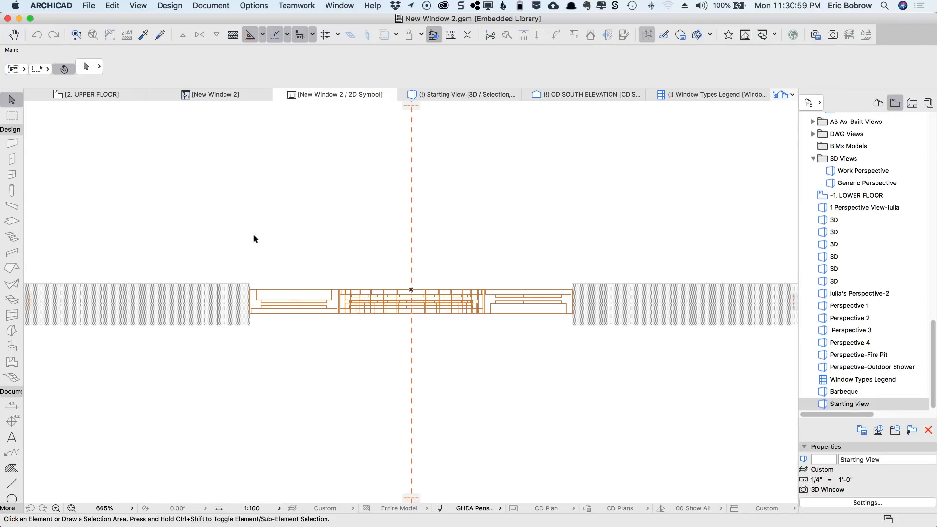
pyautogui.click(239, 257)
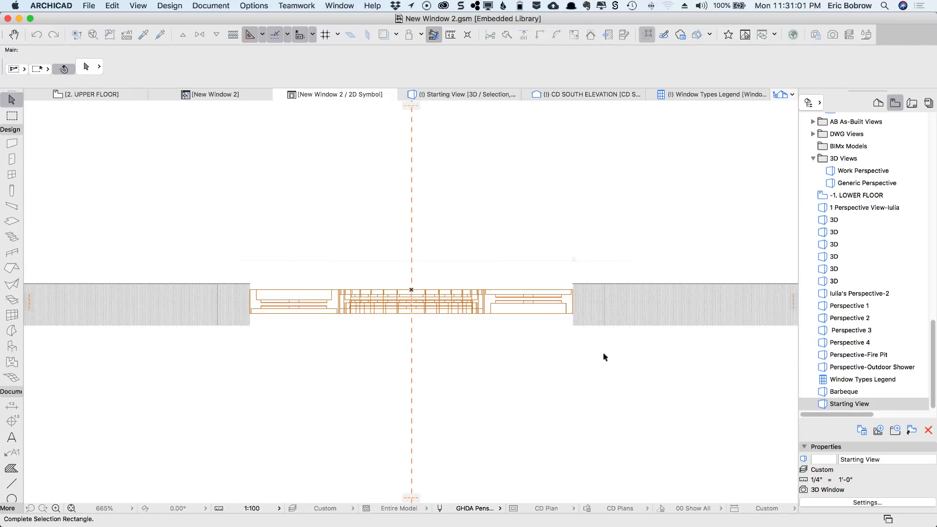
pyautogui.click(604, 357)
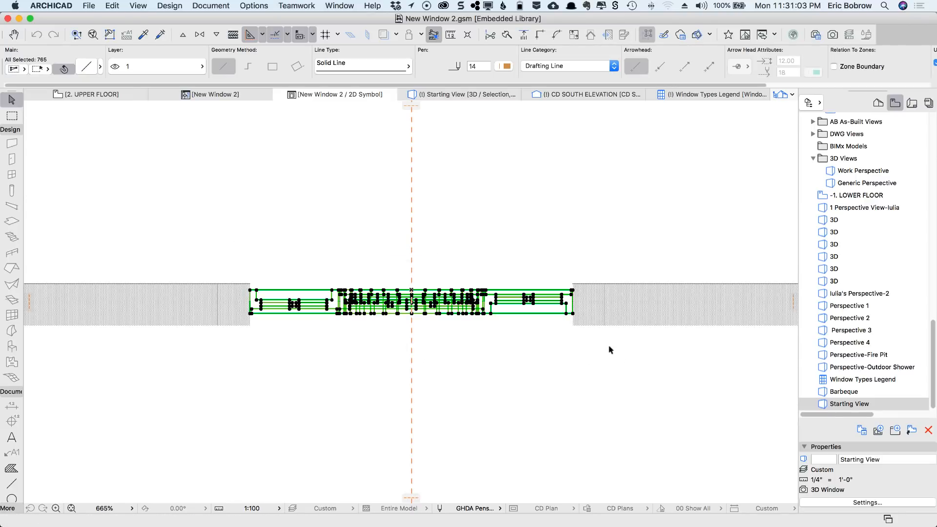
pyautogui.press('Delete')
pyautogui.scroll(-2, 569, 336)
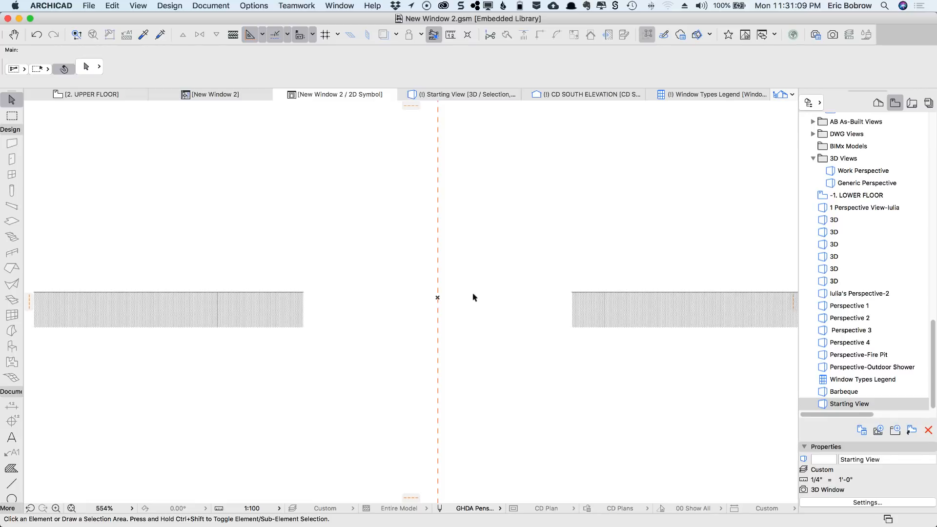
pyautogui.press('super+v')
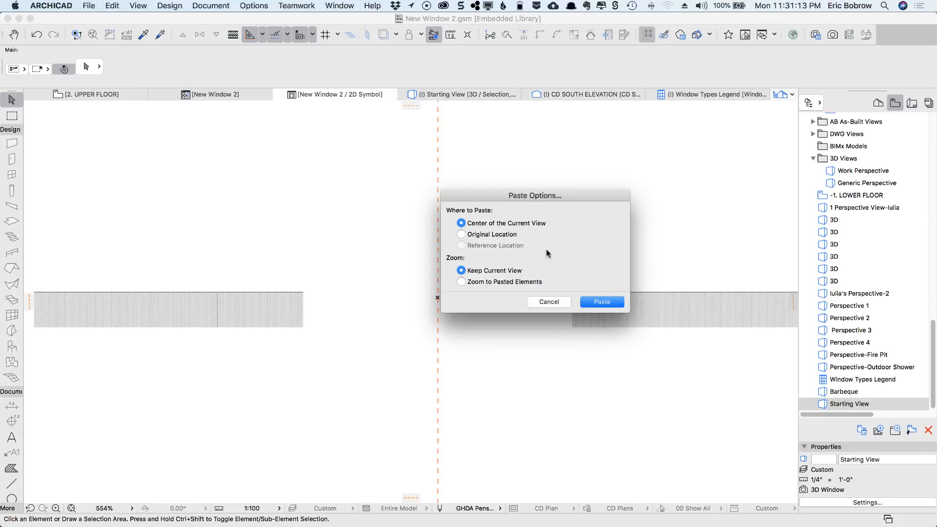
pyautogui.click(602, 302)
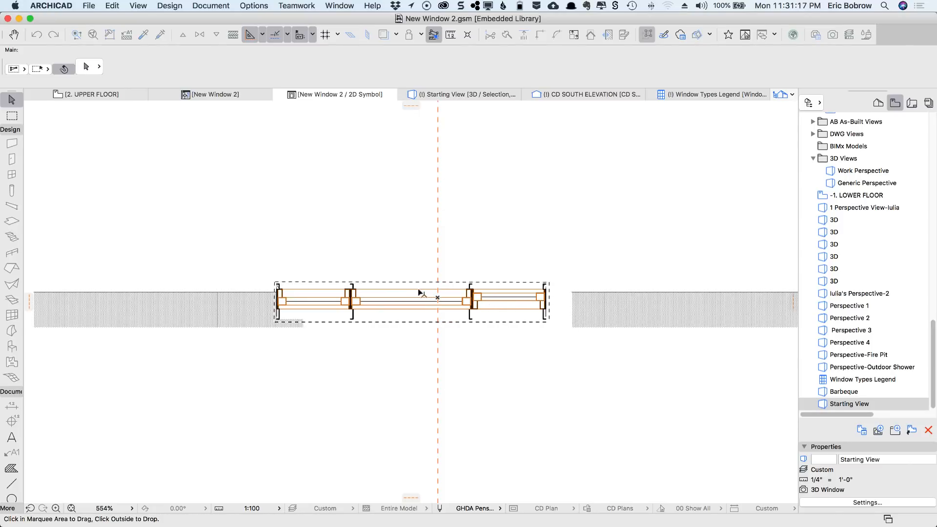
pyautogui.click(411, 291)
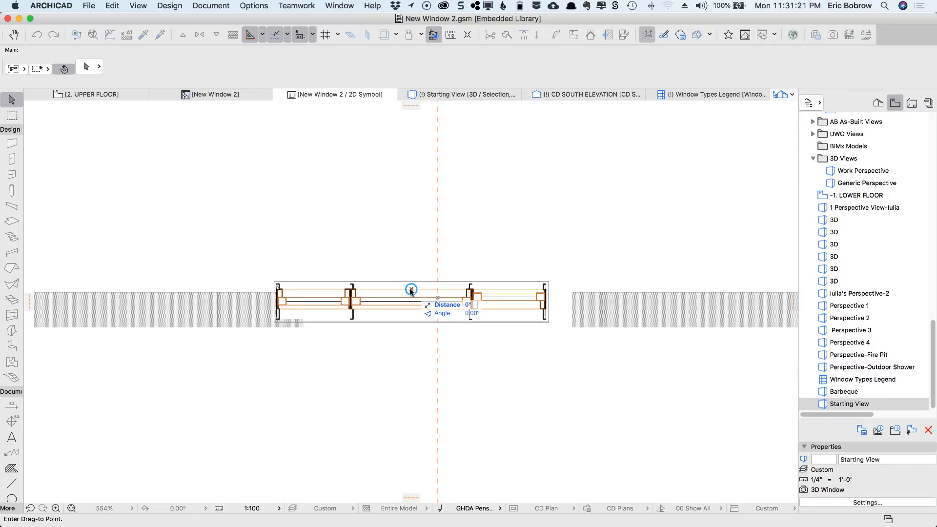
pyautogui.click(438, 298)
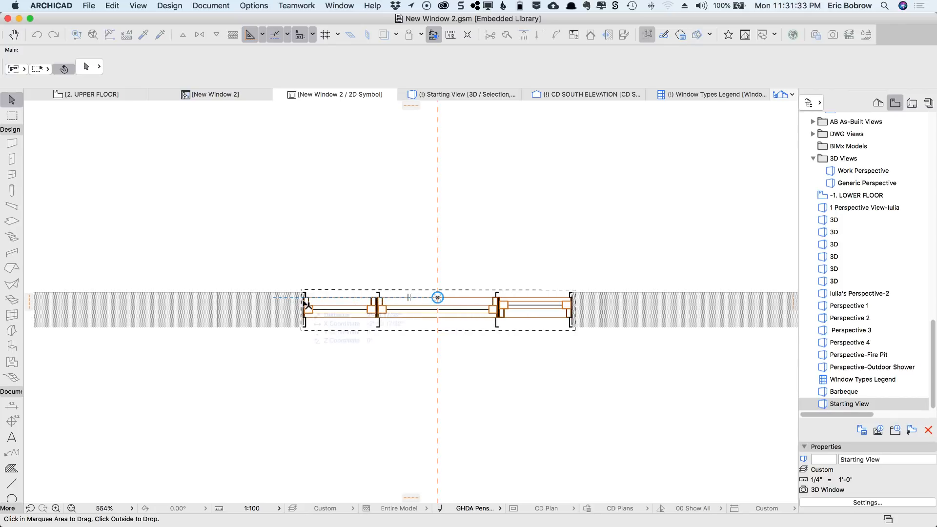
pyautogui.scroll(6, 304, 303)
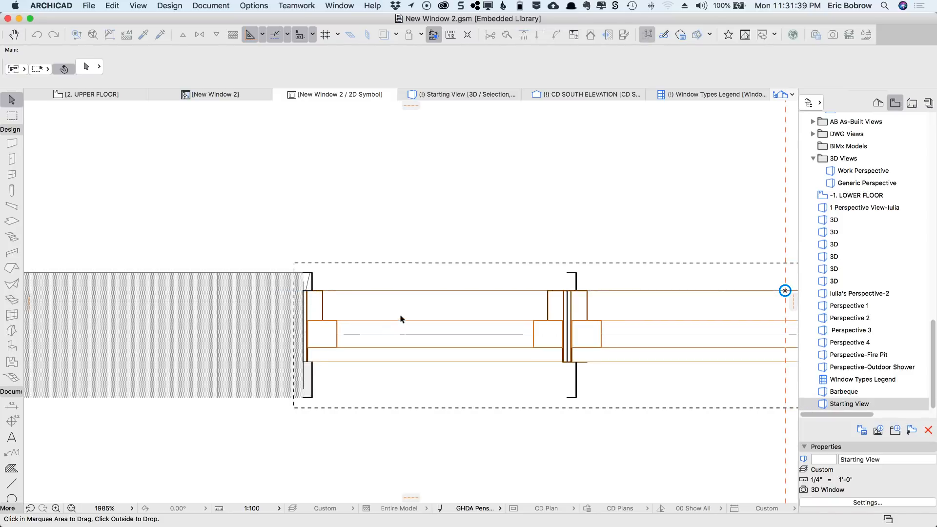
pyautogui.scroll(-4, 389, 311)
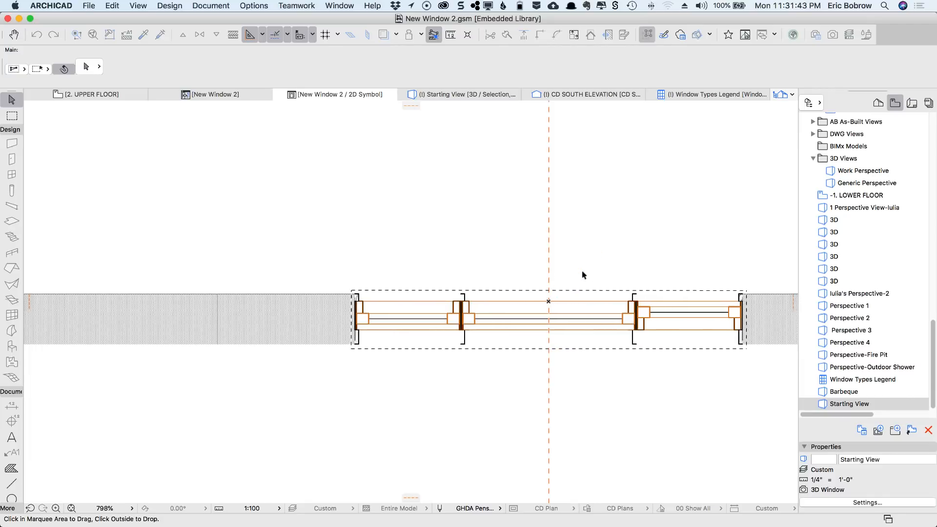
pyautogui.press('Delete')
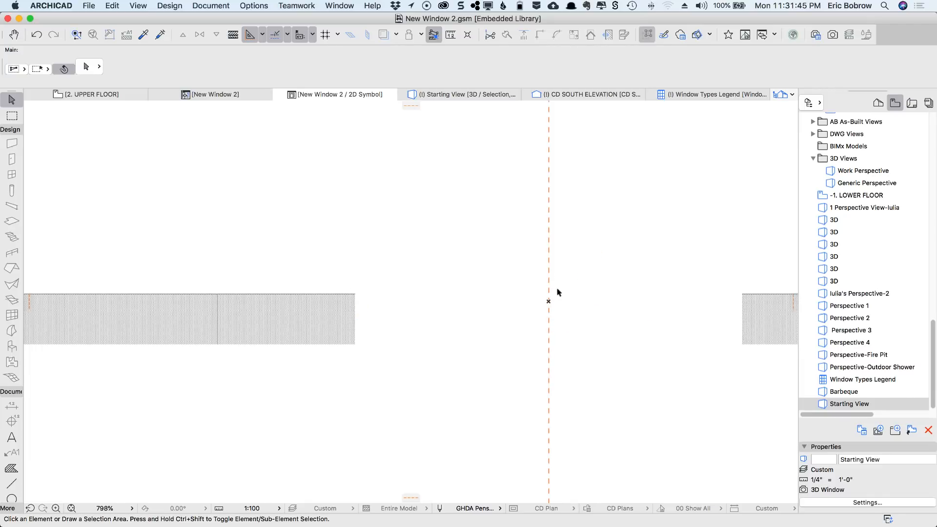
# Paste the copied window linework at the center of the current view and move its upper frame line's midpoint onto the symbol's origin hotspot.
pyautogui.press('super+v')
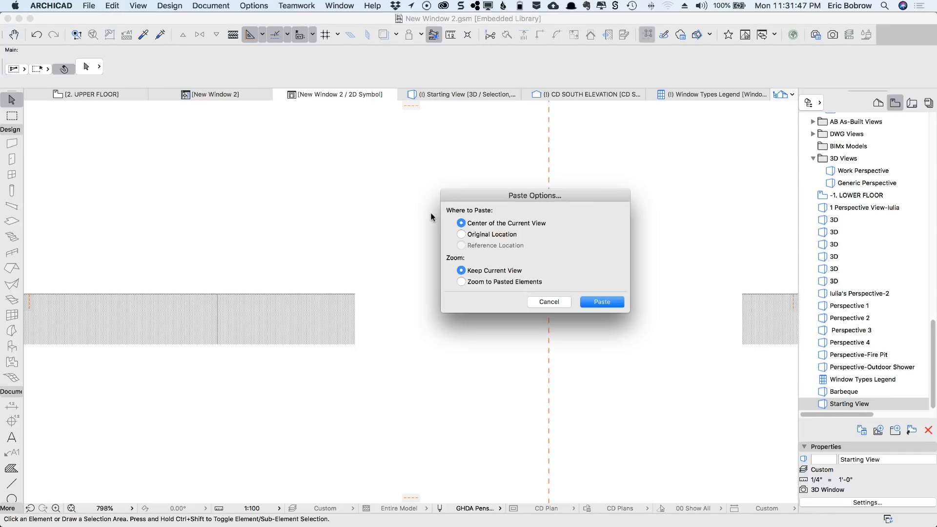
pyautogui.click(601, 302)
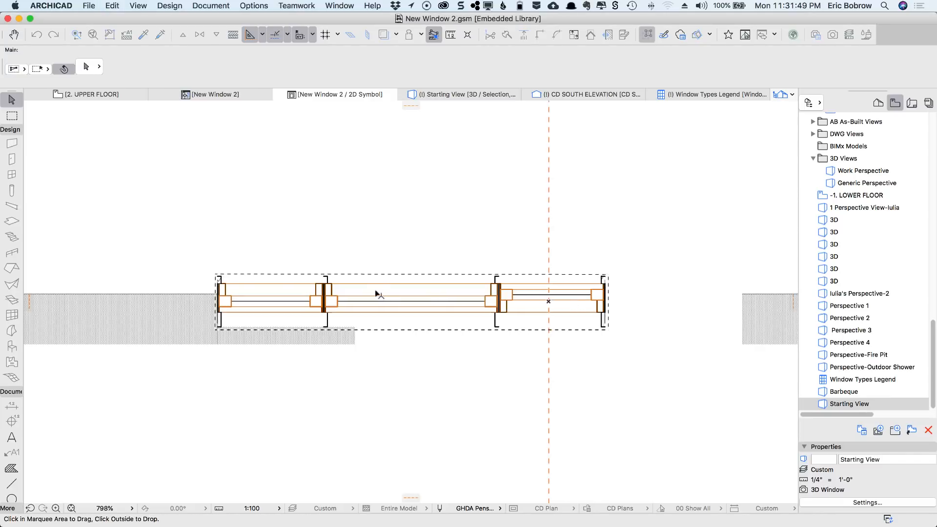
pyautogui.click(411, 284)
pyautogui.click(548, 301)
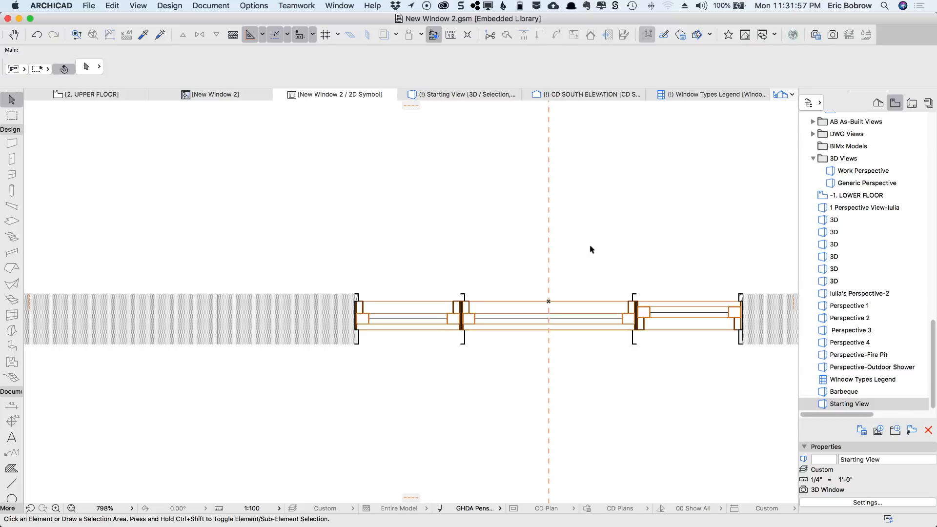
# Save the New Window 2 library part and inspect window 116's symbol on the UPPER FLOOR plan.
pyautogui.press('super+s')
pyautogui.click(112, 95)
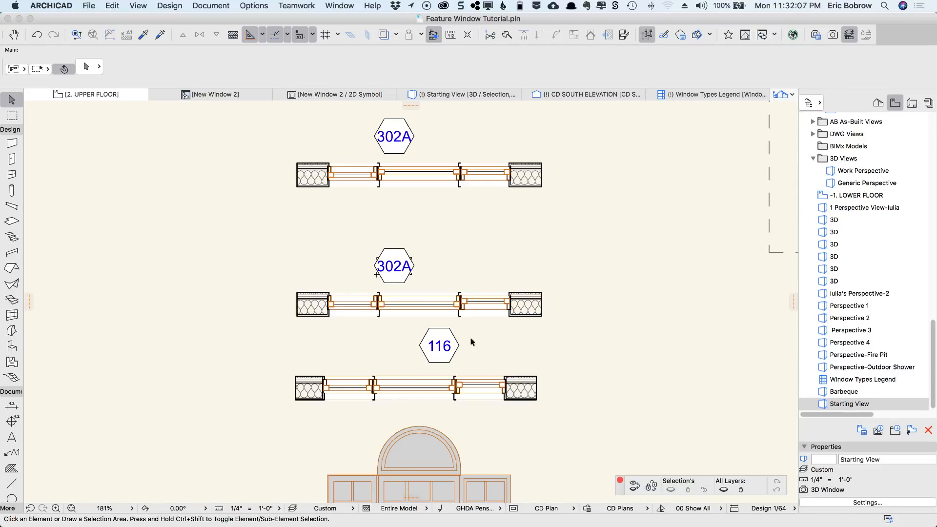
pyautogui.click(509, 377)
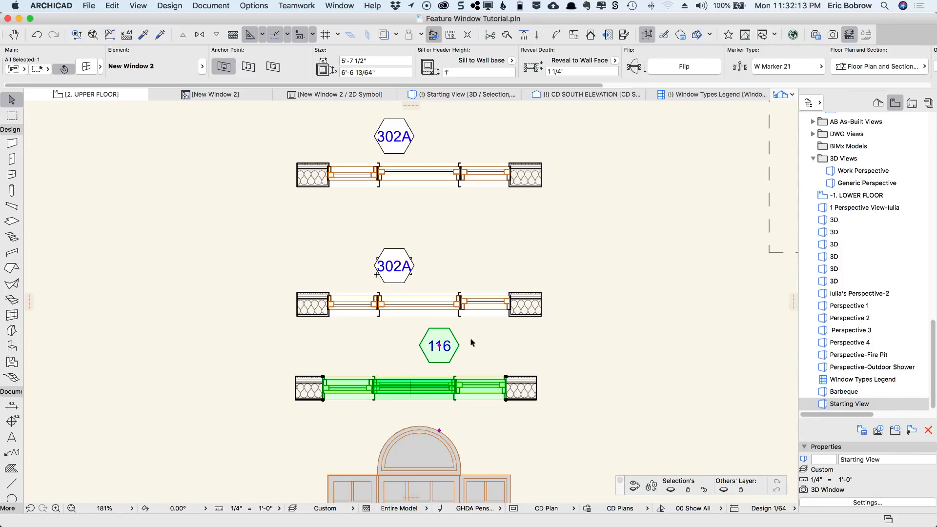
pyautogui.click(518, 358)
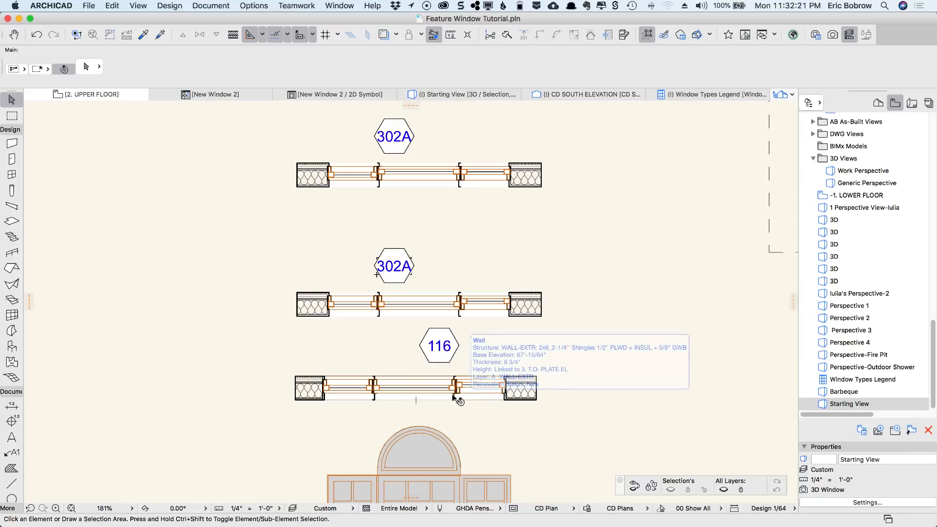
pyautogui.scroll(5, 460, 403)
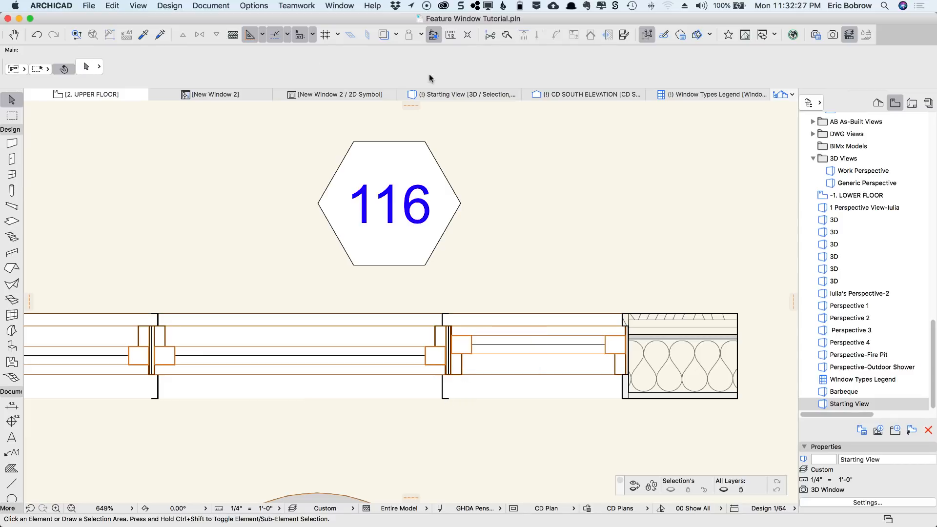
# In the 2D symbol, close the left mullion's open trim outlines with vertical pen 1 cut lines above and below the frame, the upper one 1 1/4" long.
pyautogui.click(331, 94)
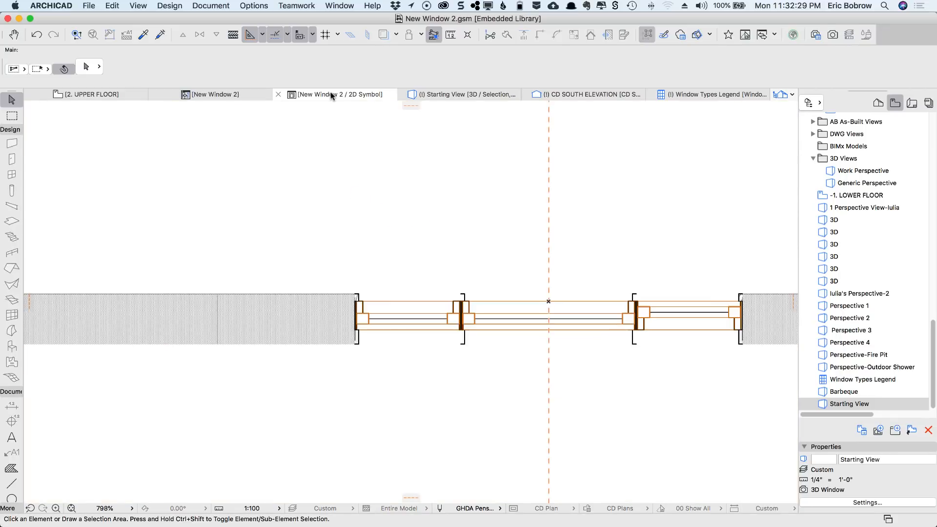
pyautogui.scroll(5, 463, 310)
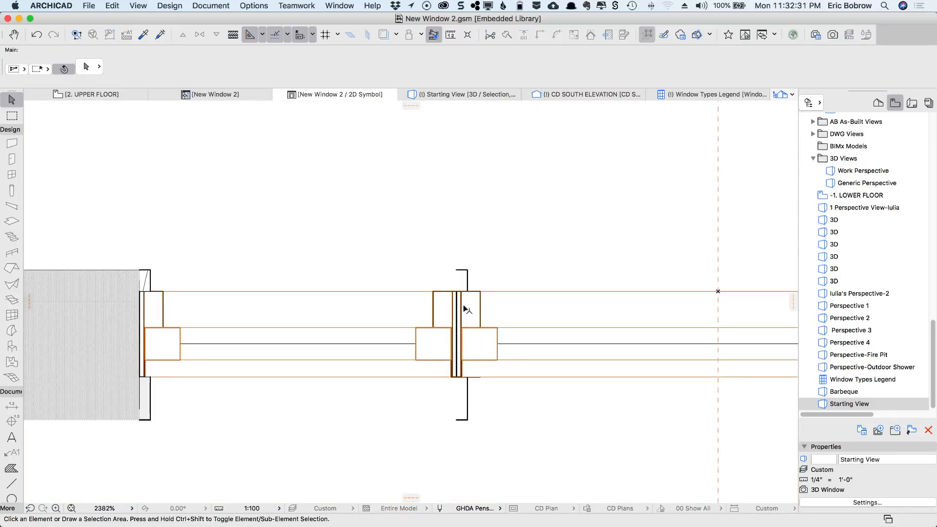
pyautogui.keyDown('alt'); pyautogui.click(458, 269); pyautogui.keyUp('alt')
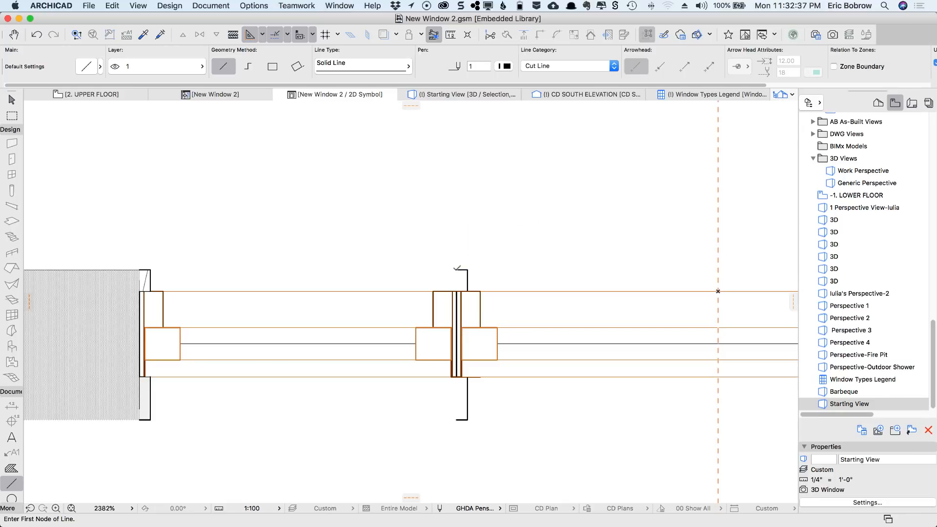
pyautogui.click(457, 270)
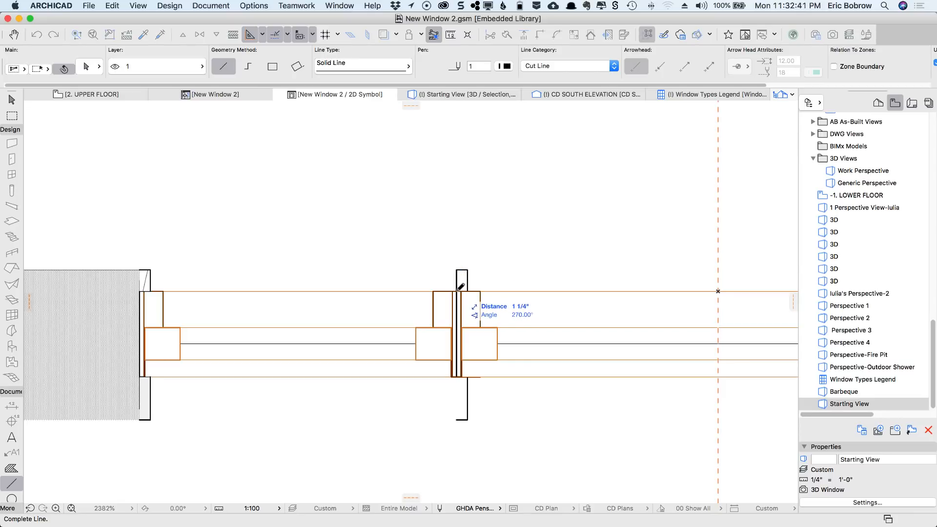
pyautogui.click(458, 291)
pyautogui.click(456, 419)
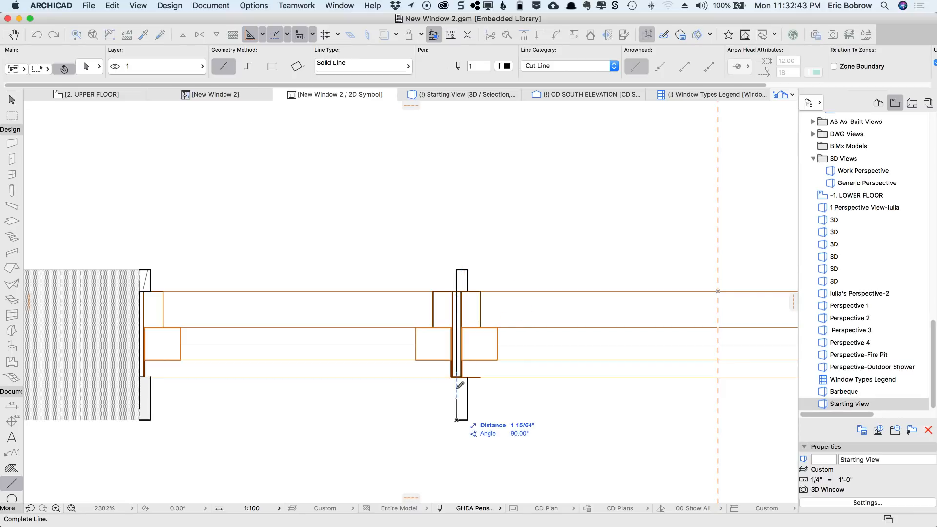
pyautogui.click(457, 377)
# Close the right mullion's open trim outlines with vertical pen 1 cut lines above and below the frame, the upper one 1 1/4" long.
pyautogui.moveTo(645, 248); pyautogui.dragTo(336, 249, button='middle')
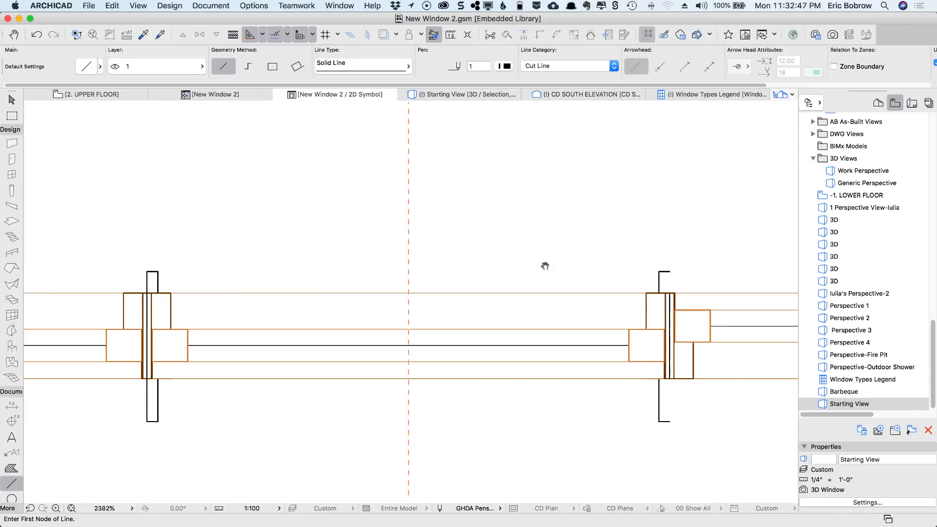
pyautogui.click(670, 272)
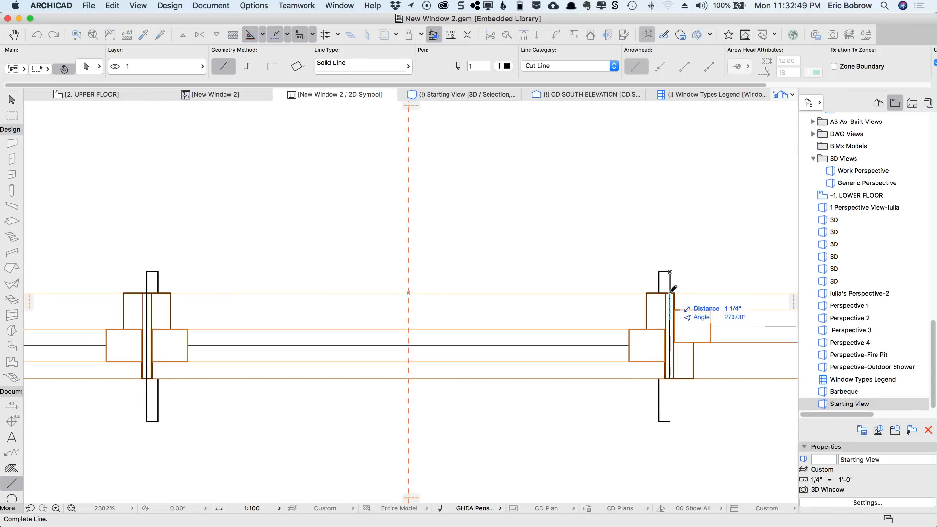
pyautogui.click(669, 293)
pyautogui.click(670, 422)
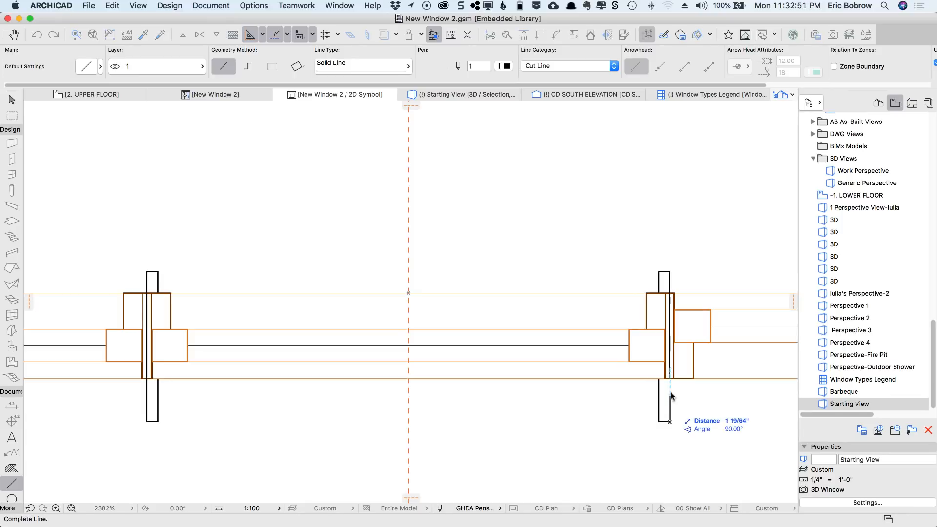
pyautogui.click(669, 379)
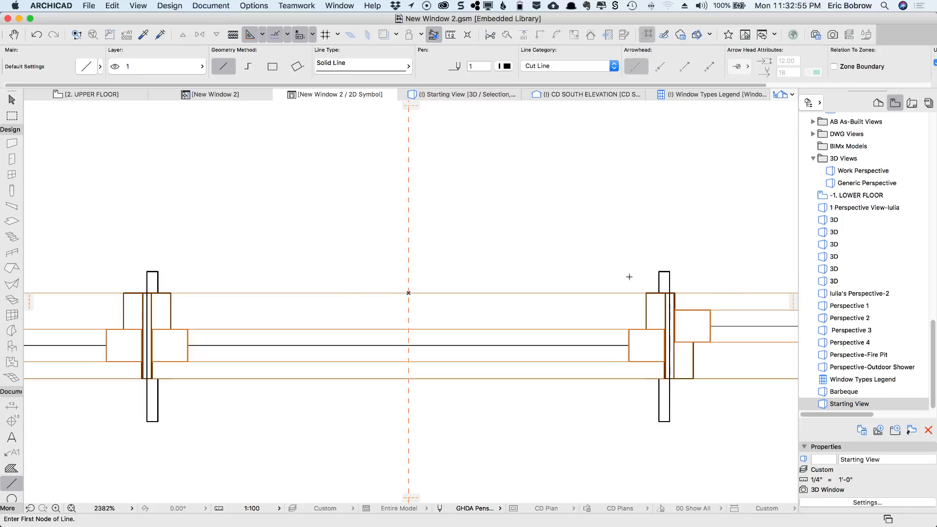
# Inspect window 116's updated symbol on the UPPER FLOOR plan beside the exploded original.
pyautogui.scroll(-5, 581, 266)
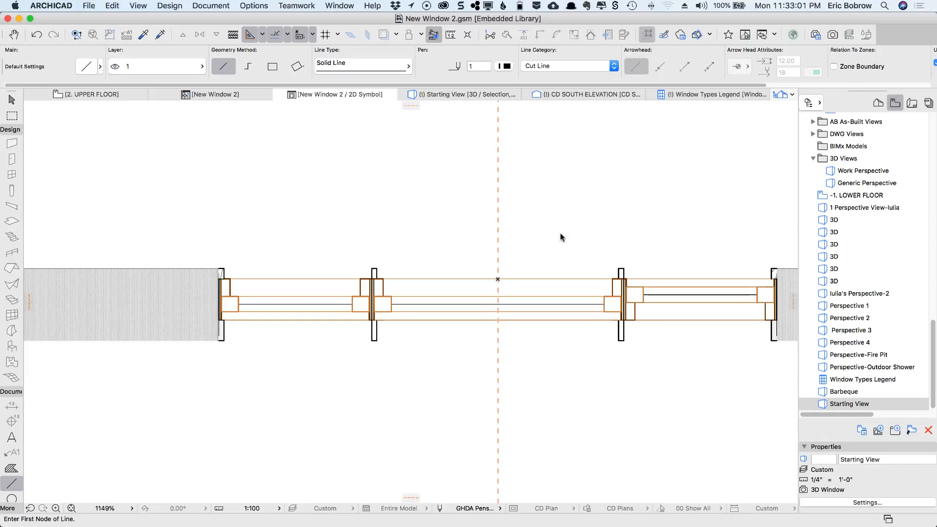
pyautogui.click(141, 95)
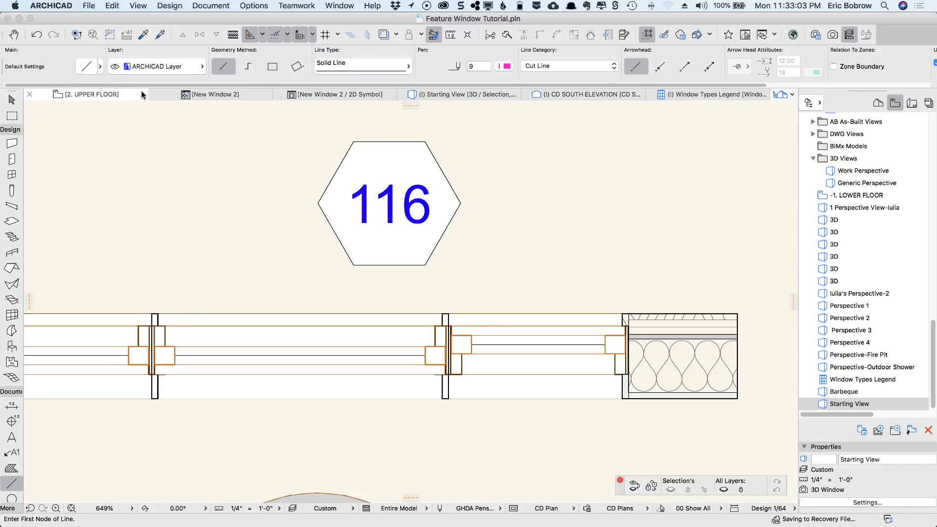
pyautogui.scroll(-5, 300, 378)
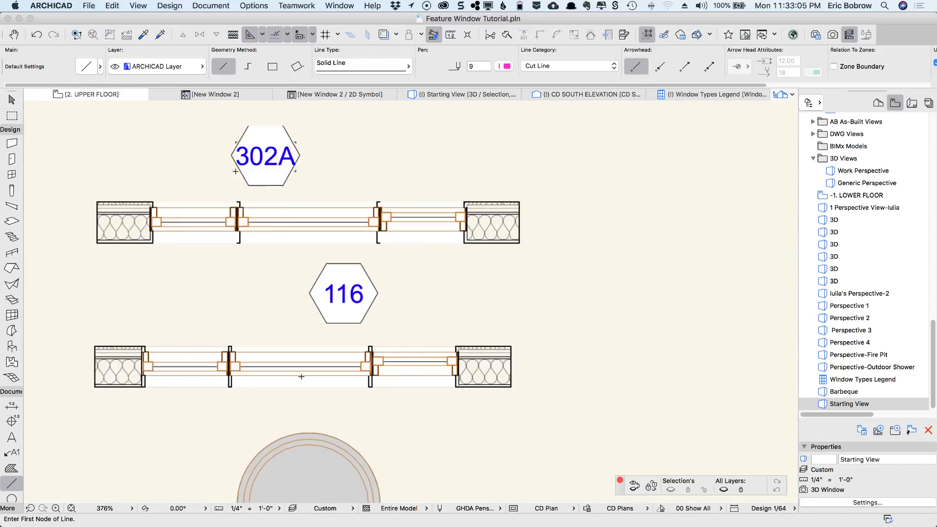
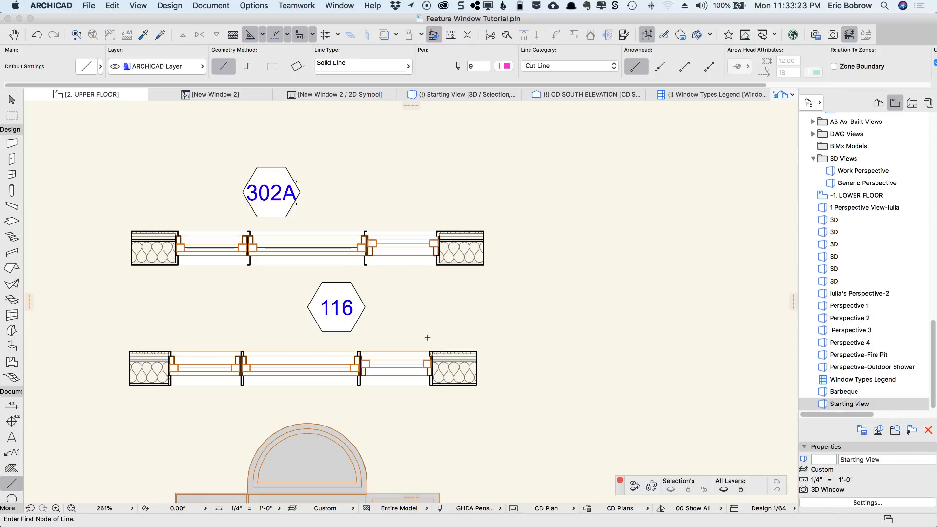
# Delete the three test wall pieces above the flat window model, along with their windows, markers and exploded linework.
pyautogui.scroll(-5, 428, 337)
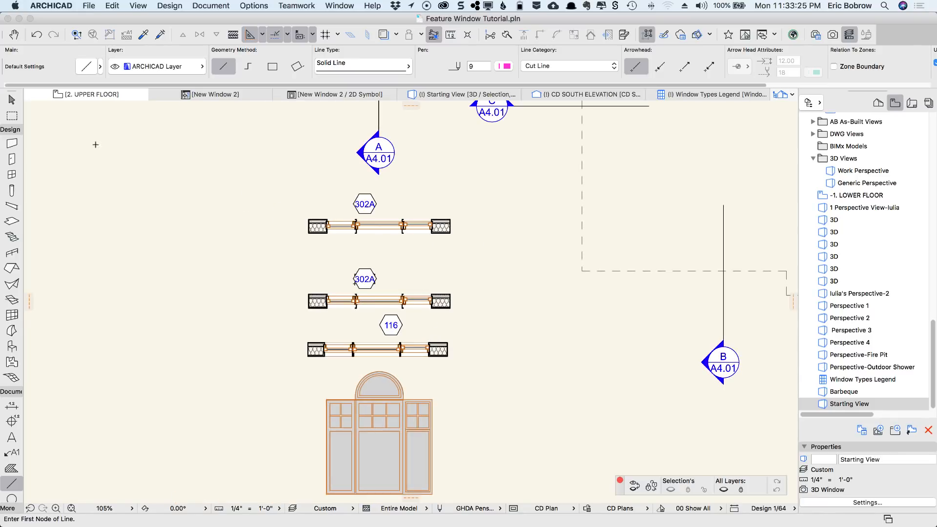
pyautogui.click(12, 99)
pyautogui.moveTo(284, 206); pyautogui.dragTo(469, 361)
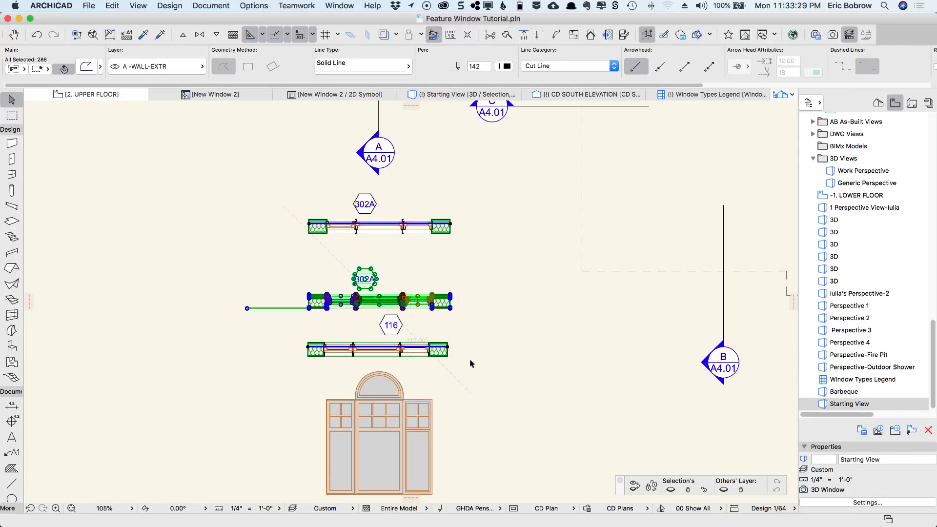
pyautogui.press('Delete')
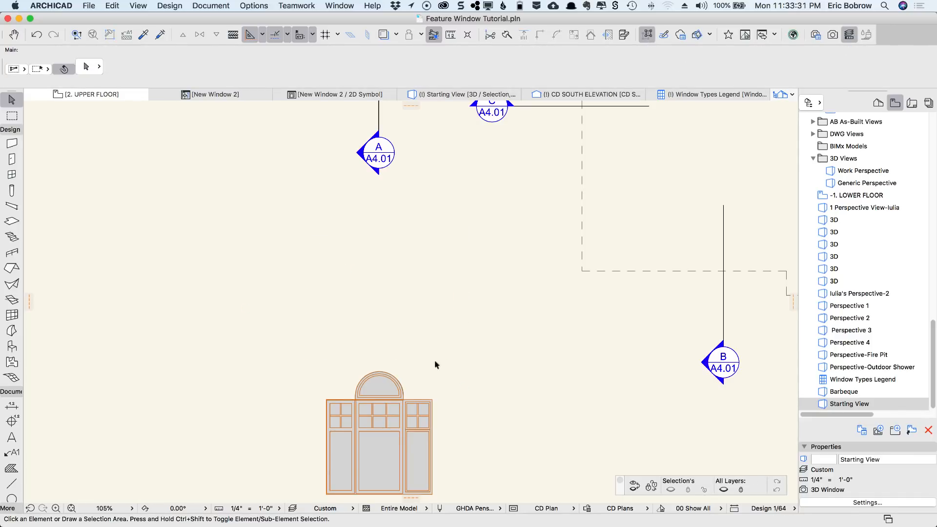
# Move the flat window model on the UPPER FLOOR plan to the xx-Object Creation.NPLT layer.
pyautogui.click(427, 425)
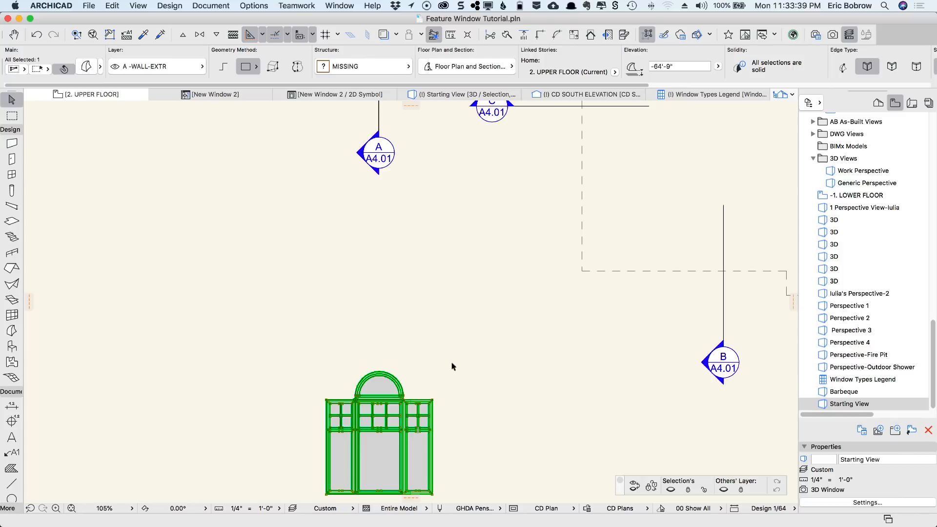
pyautogui.click(199, 69)
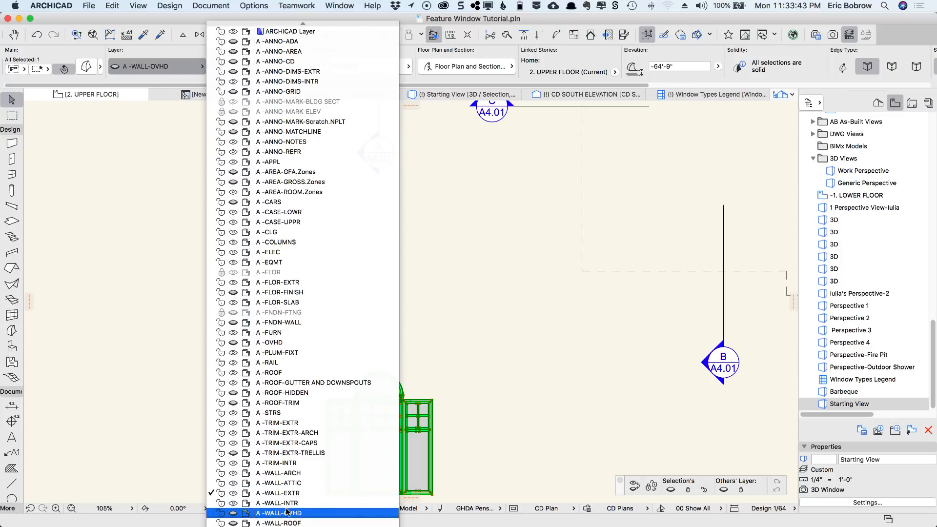
pyautogui.scroll(-10, 287, 512)
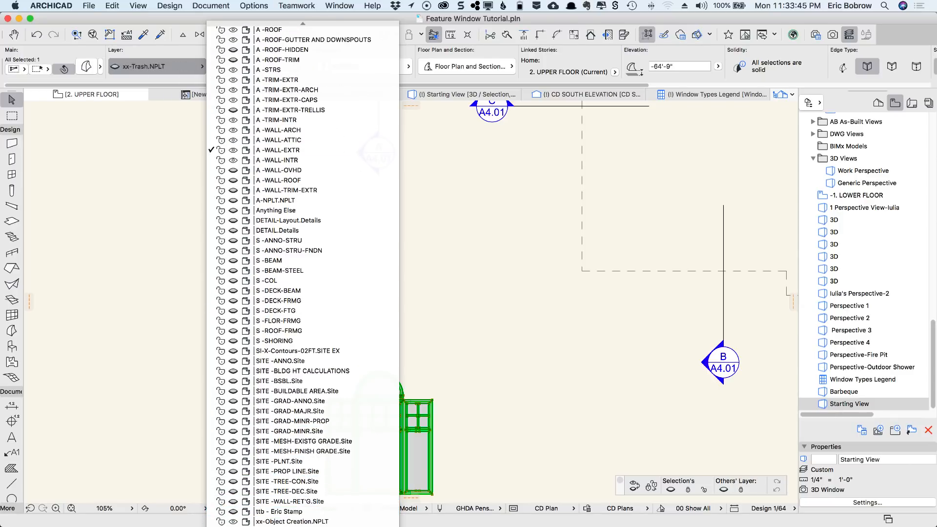
pyautogui.click(303, 521)
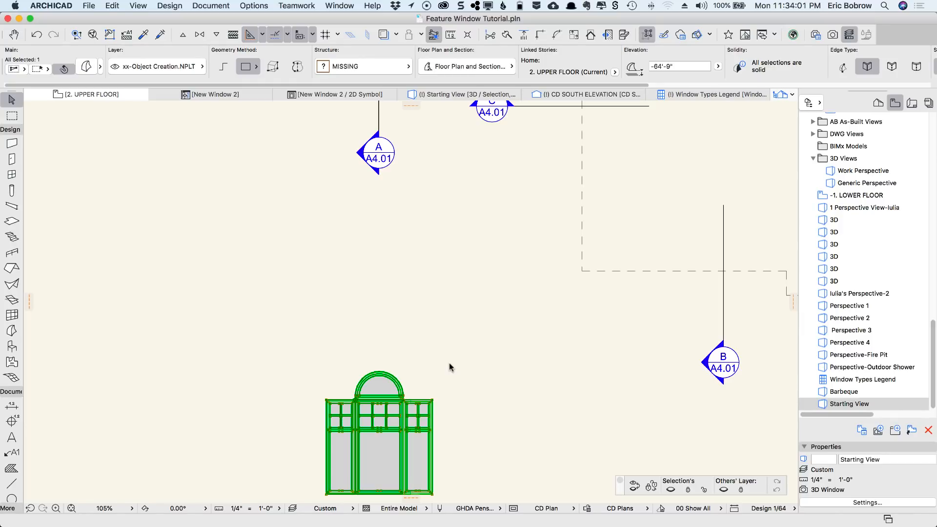
# Draw a marquee around the bay wall with window 302A on the UPPER FLOOR plan and show that area in 3D from the front.
pyautogui.scroll(-5, 467, 363)
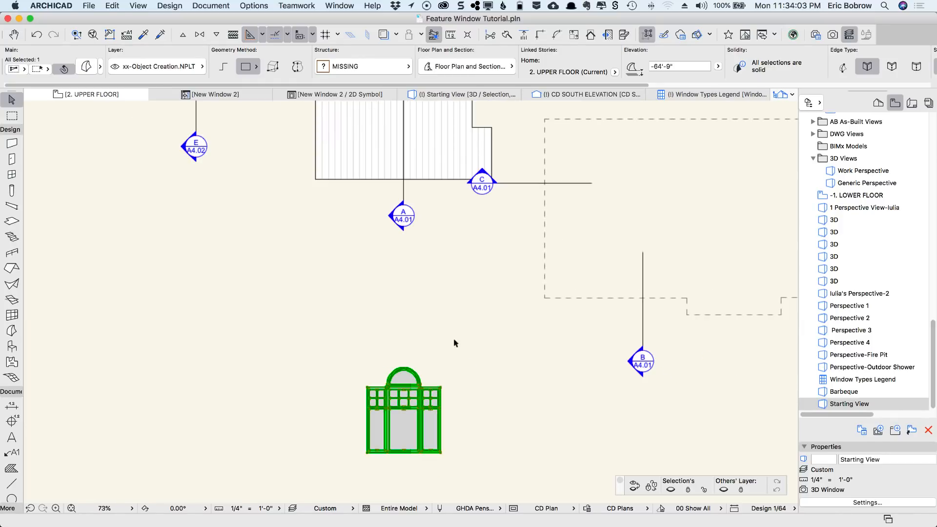
pyautogui.scroll(5, 468, 288)
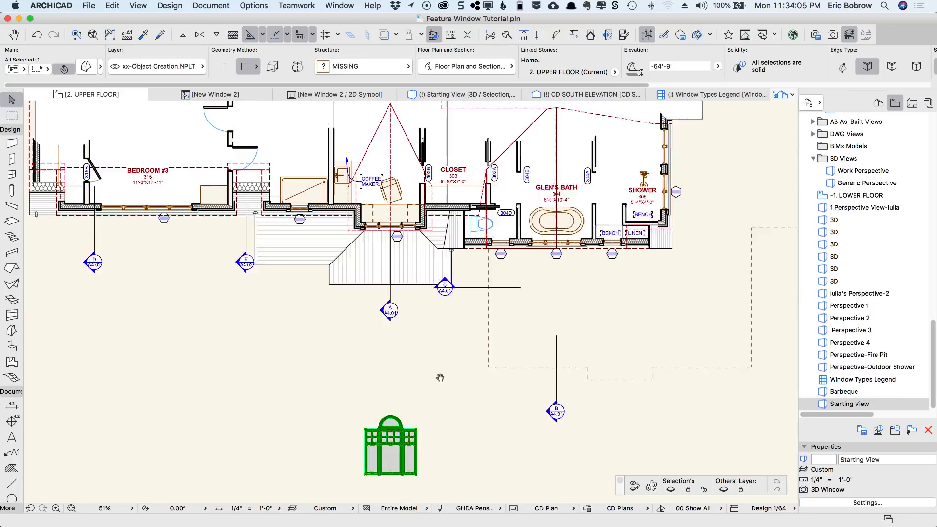
pyautogui.scroll(8, 398, 269)
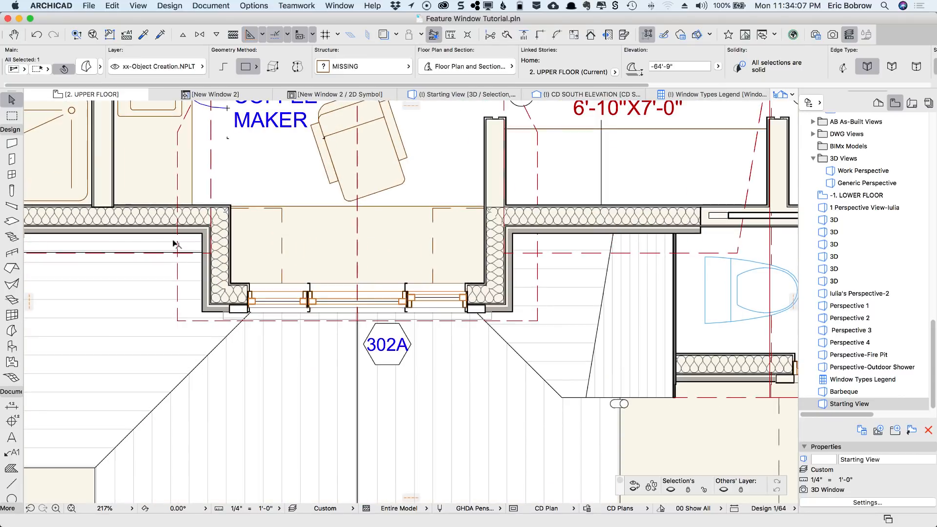
pyautogui.click(7, 117)
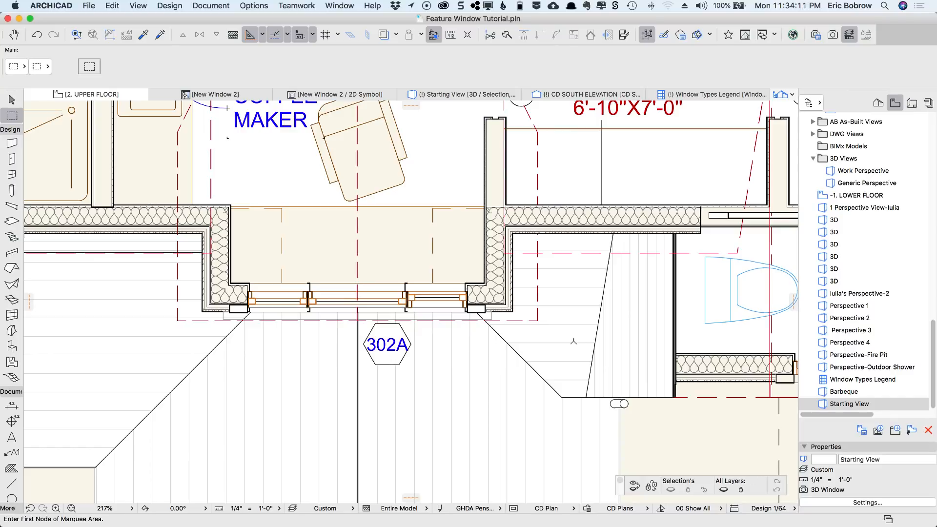
pyautogui.click(172, 269)
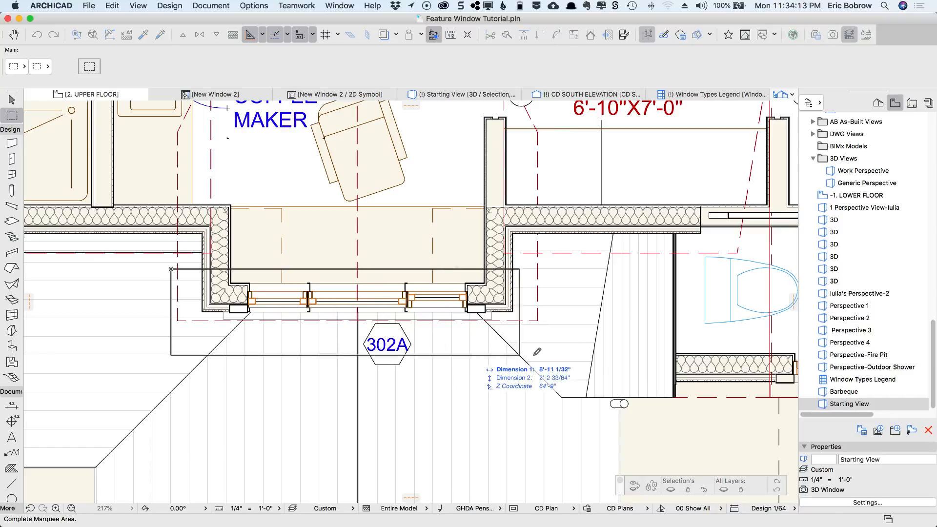
pyautogui.click(551, 349)
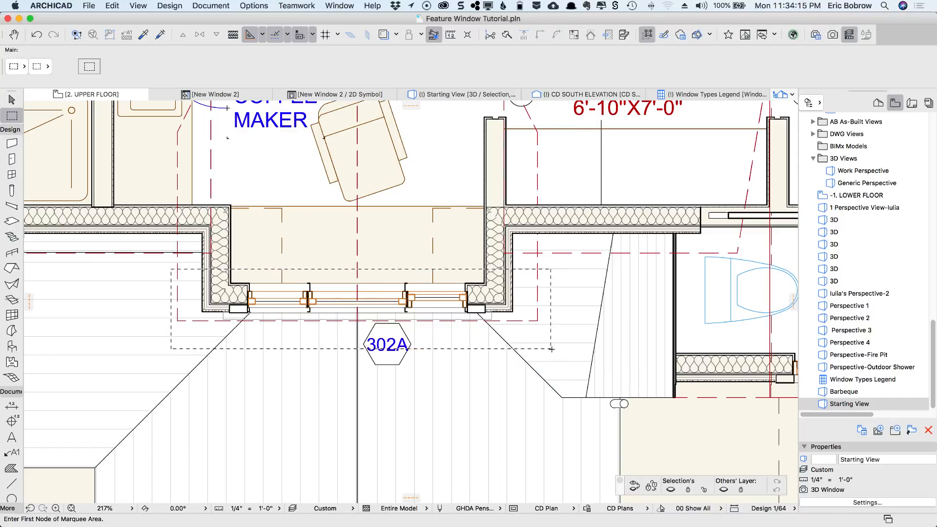
pyautogui.press('F5')
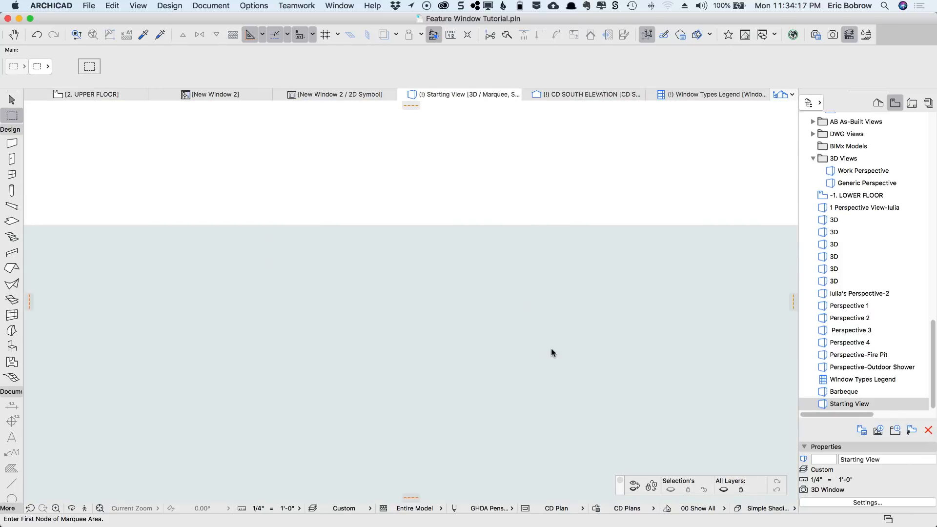
pyautogui.press('super+apostrophe')
pyautogui.keyDown('shift'); pyautogui.moveTo(514, 372); pyautogui.dragTo(506, 399, button='middle'); pyautogui.keyUp('shift')
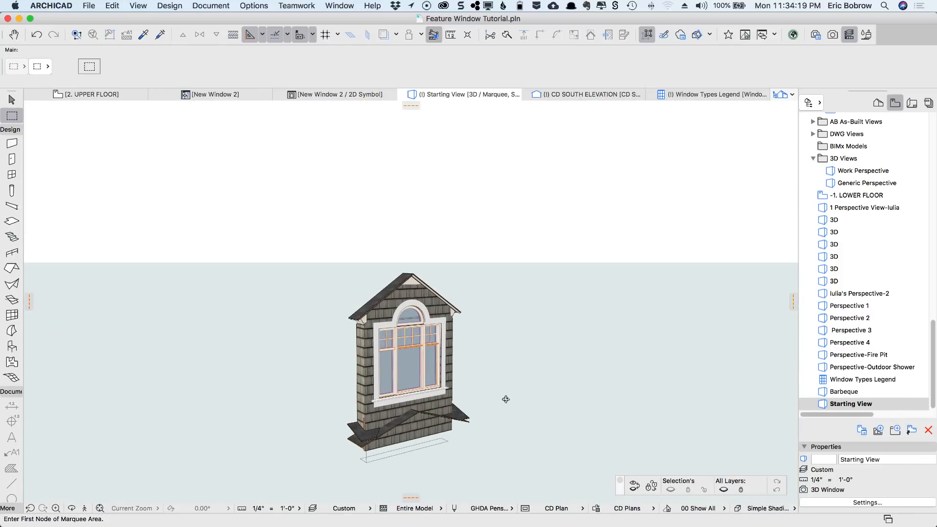
pyautogui.scroll(10, 469, 367)
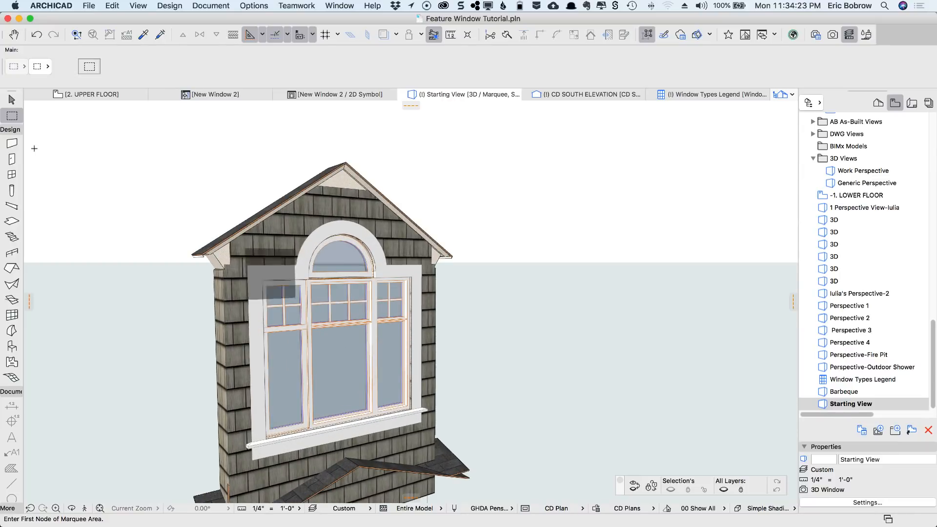
# Delete the two side casement windows and the half-round window from the dormer wall, keeping the center casement.
pyautogui.click(11, 101)
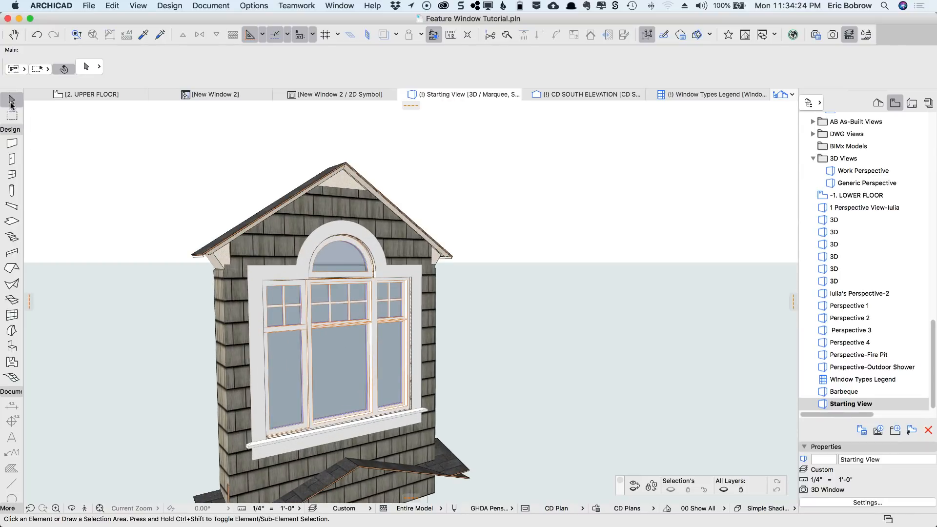
pyautogui.click(387, 330)
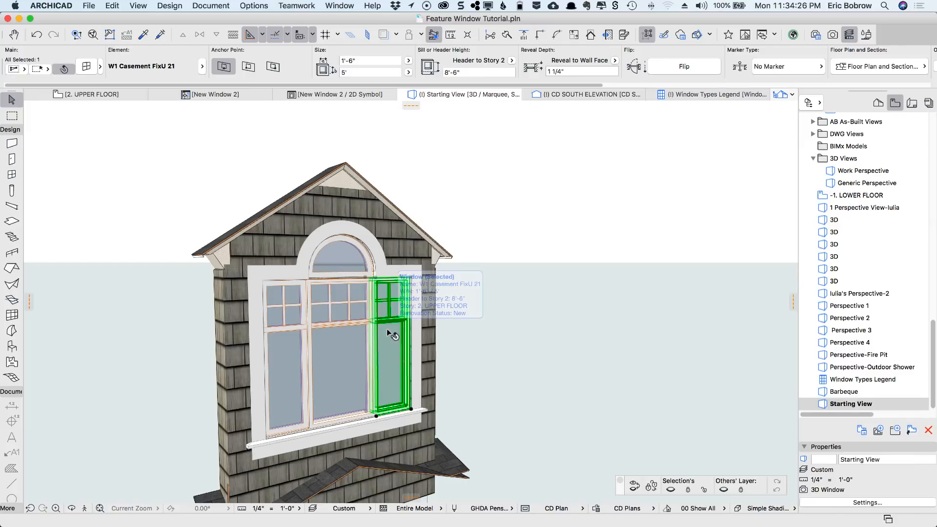
pyautogui.keyDown('shift'); pyautogui.click(282, 341); pyautogui.keyUp('shift')
pyautogui.keyDown('shift'); pyautogui.click(345, 251); pyautogui.keyUp('shift')
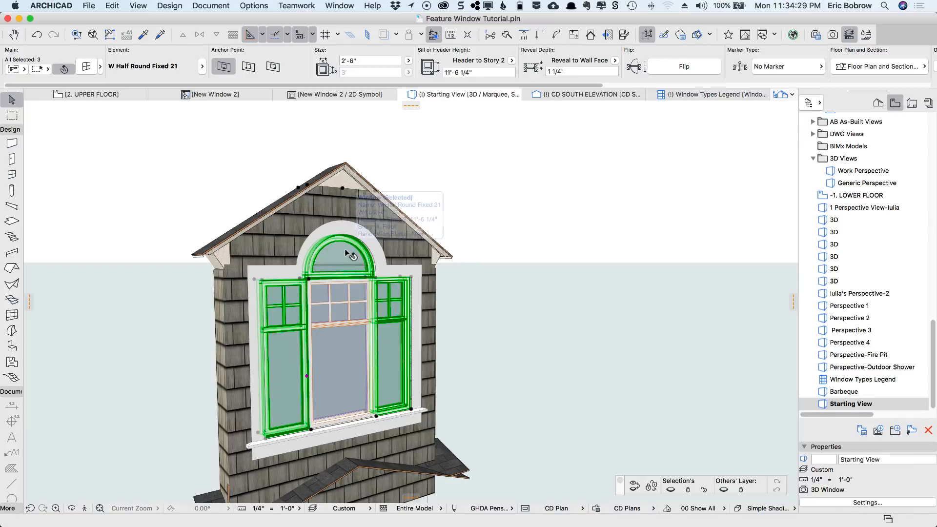
pyautogui.press('Delete')
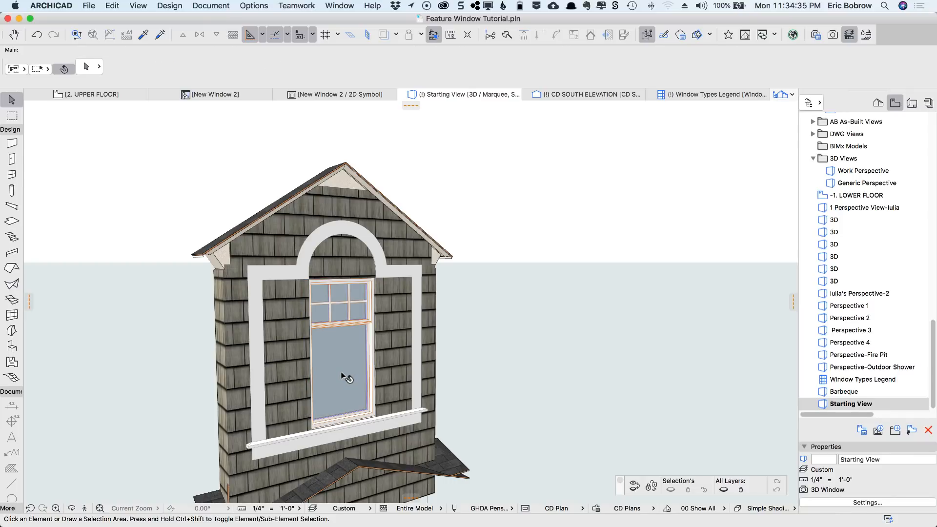
# Change the center casement window's height anchor to Sill to Wall base.
pyautogui.click(343, 372)
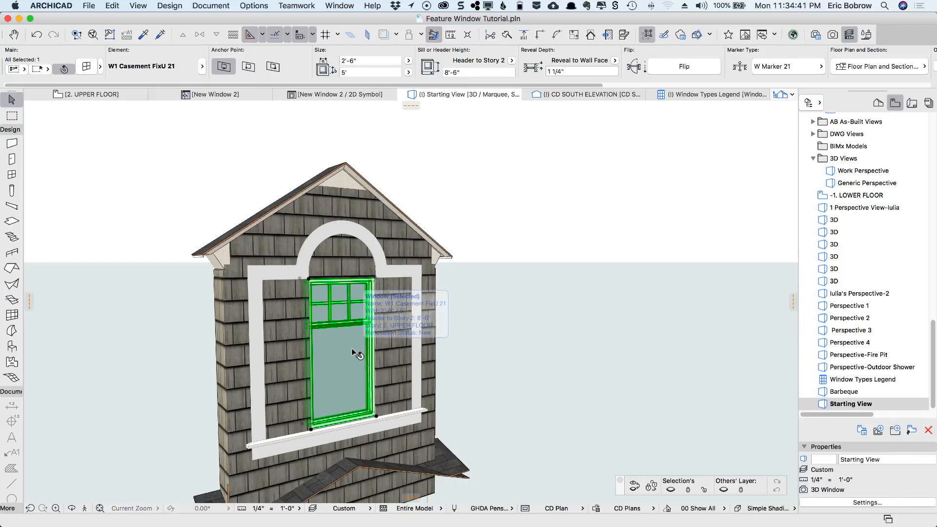
pyautogui.click(512, 61)
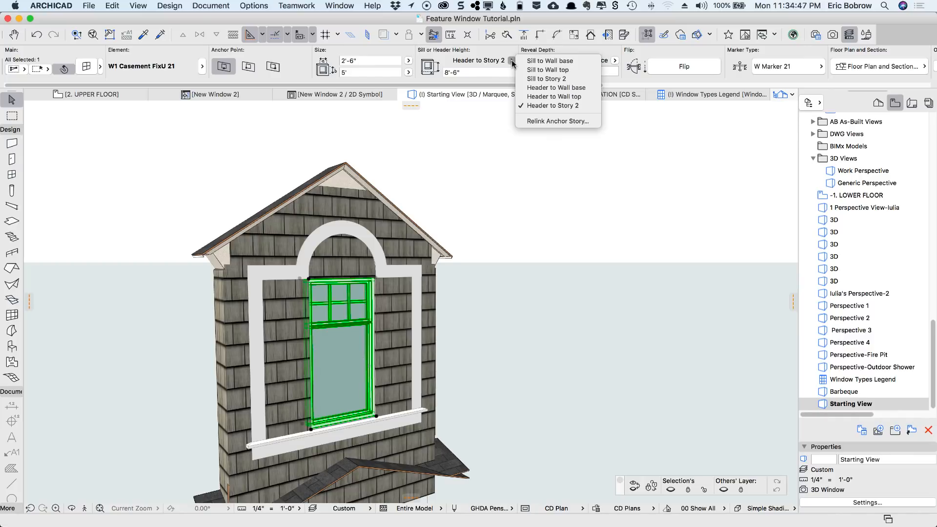
pyautogui.click(540, 61)
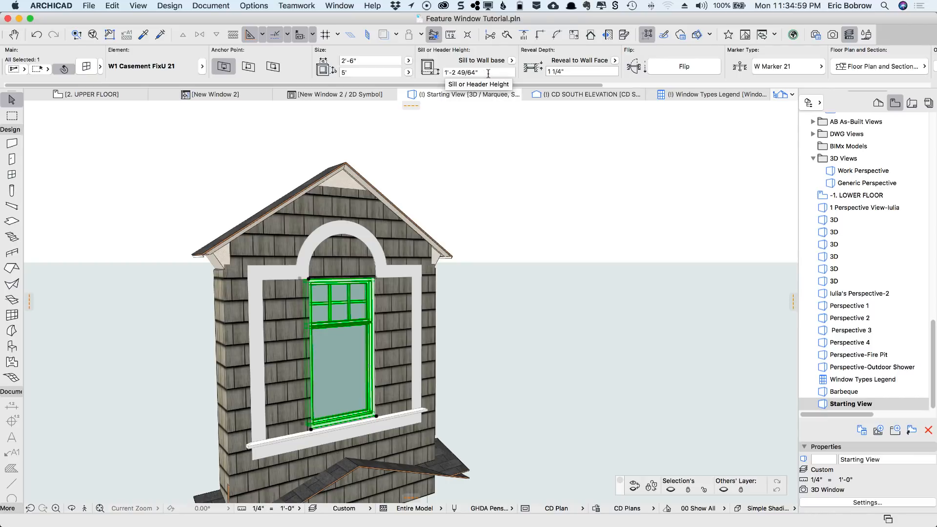
# Replace the center casement window with New Window 2 from the Embedded Library.
pyautogui.click(85, 66)
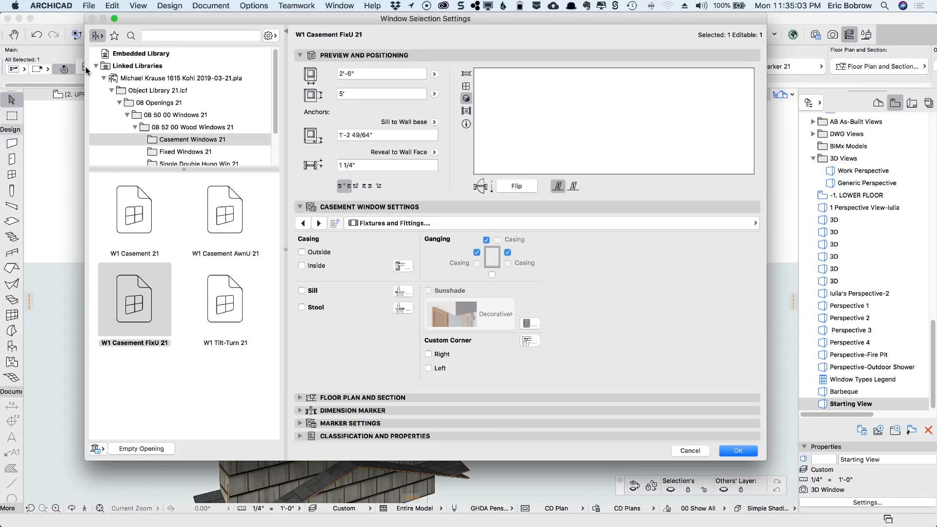
pyautogui.click(137, 55)
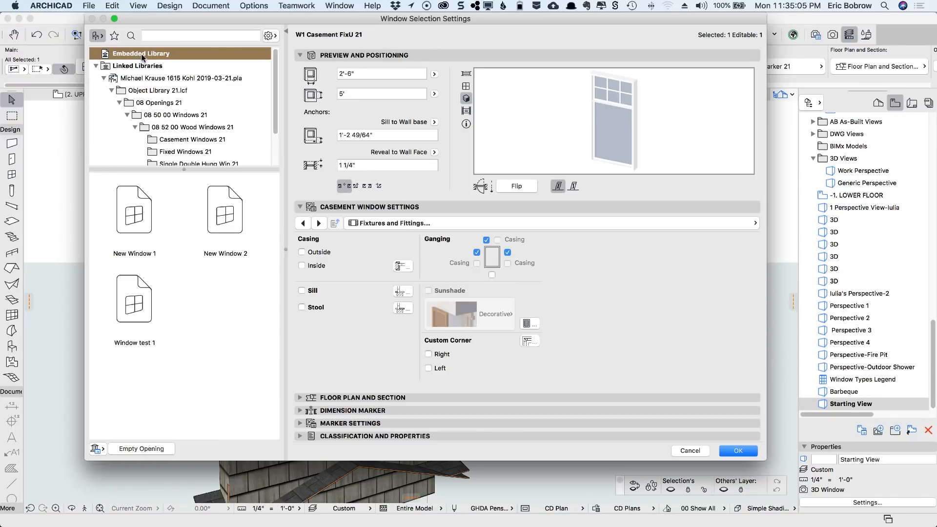
pyautogui.click(220, 214)
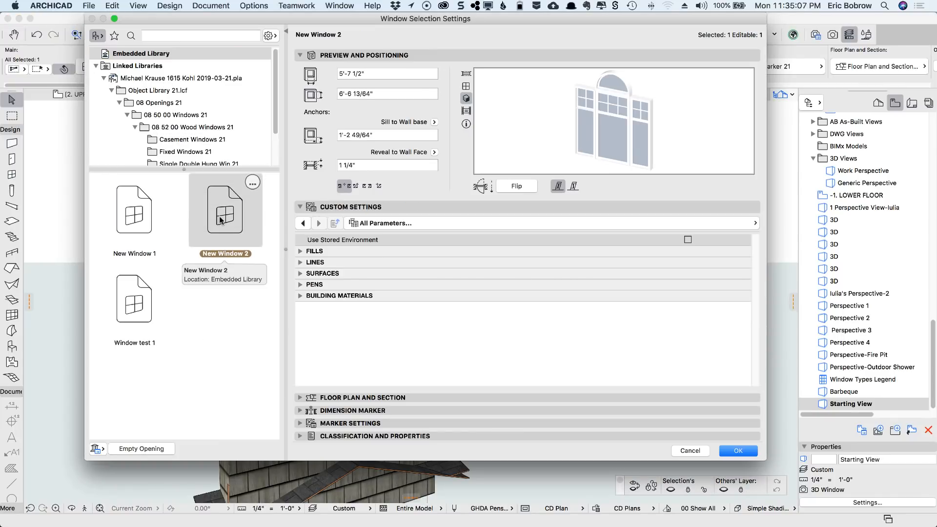
pyautogui.click(741, 449)
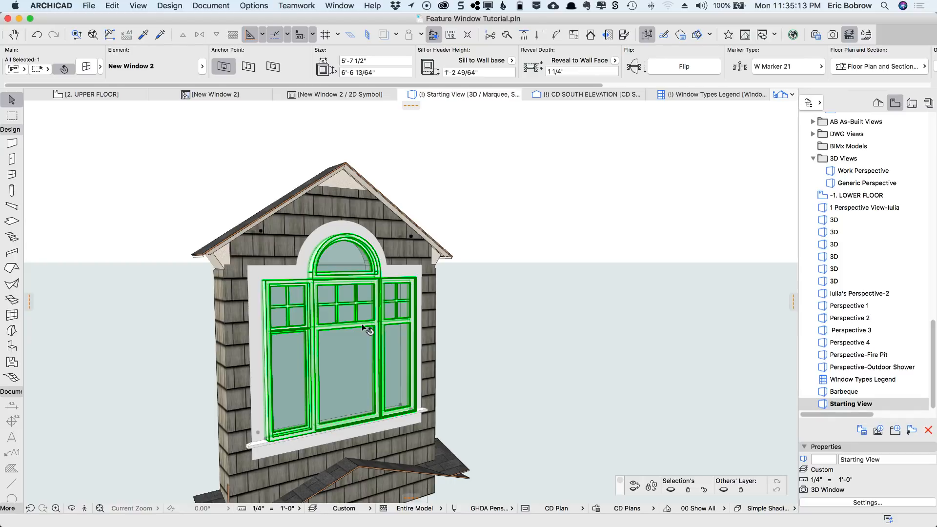
# Flip the New Window 2 placed in the dormer wall so it faces the opposite way, and clear the selection.
pyautogui.click(685, 68)
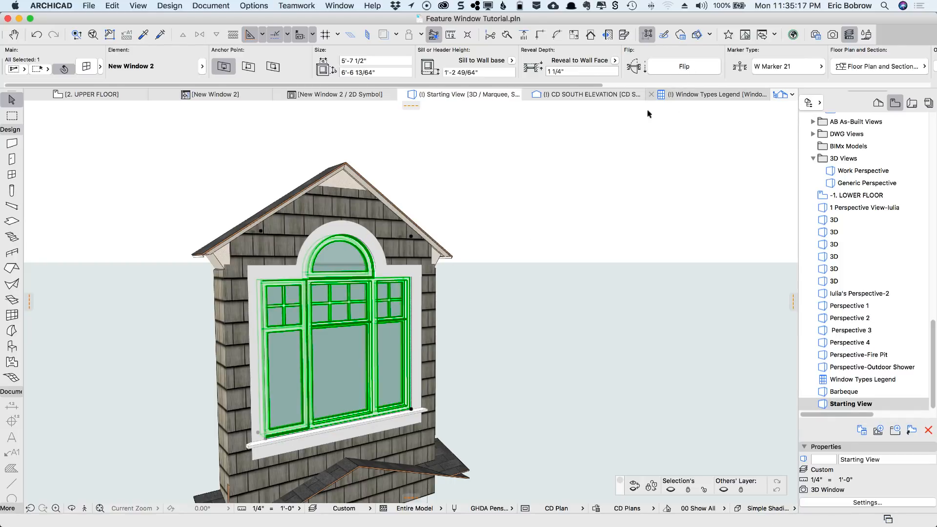
pyautogui.scroll(5, 313, 436)
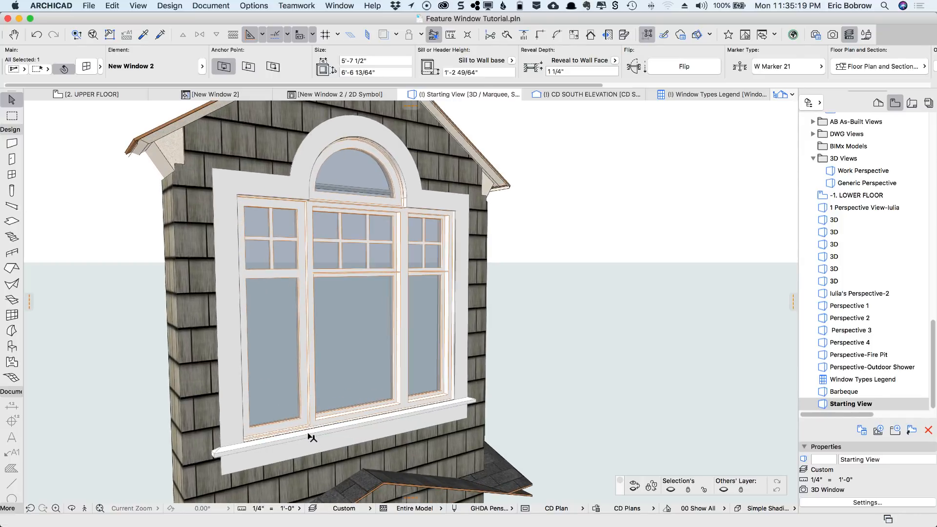
pyautogui.click(546, 279)
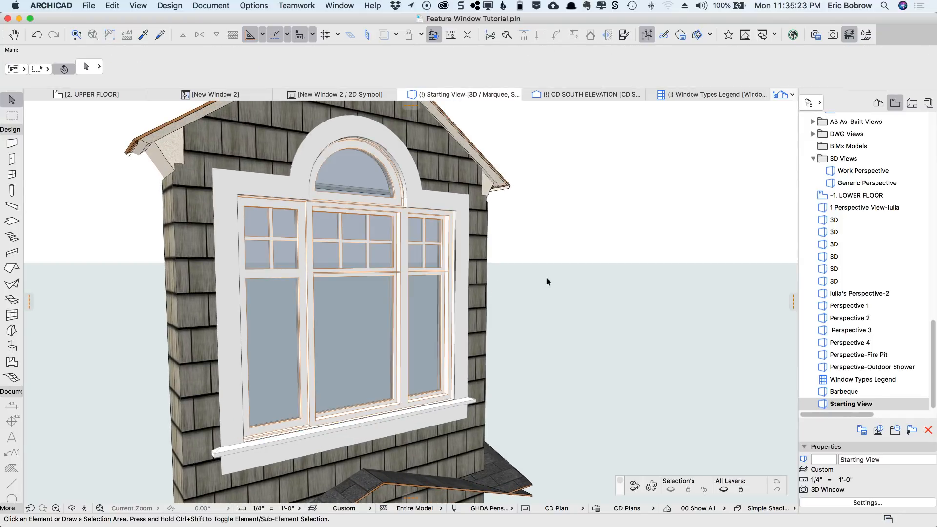
# Examine the replaced dormer window in the CD SOUTH ELEVATION and under 302A in the Window Types Legend.
pyautogui.click(579, 94)
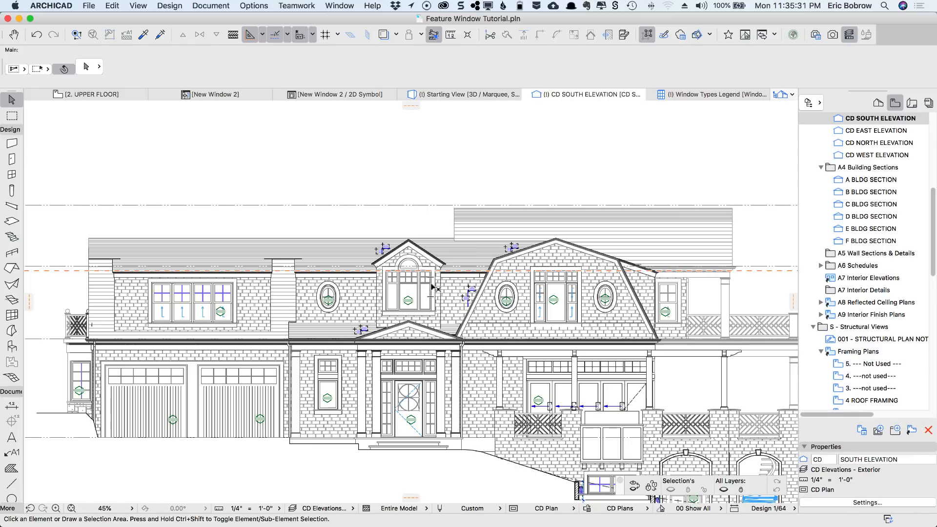
pyautogui.click(707, 99)
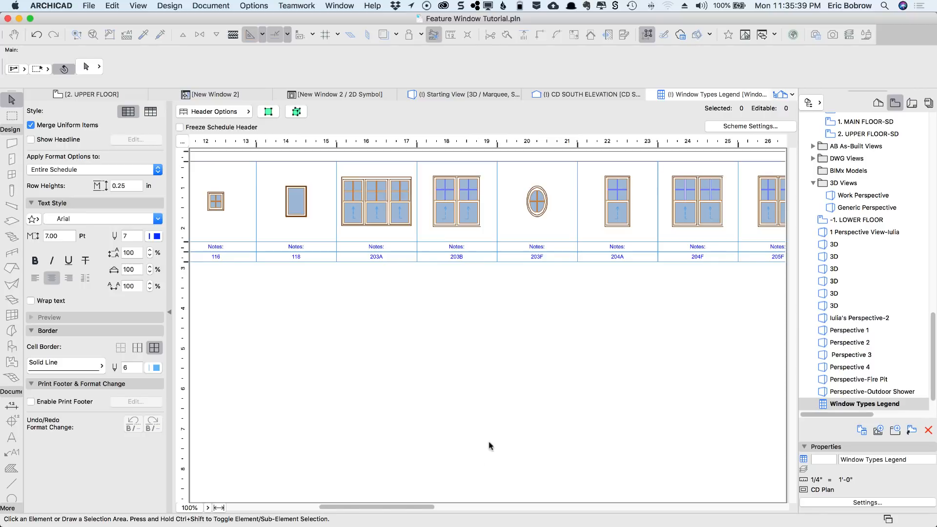
pyautogui.moveTo(427, 509); pyautogui.dragTo(564, 509)
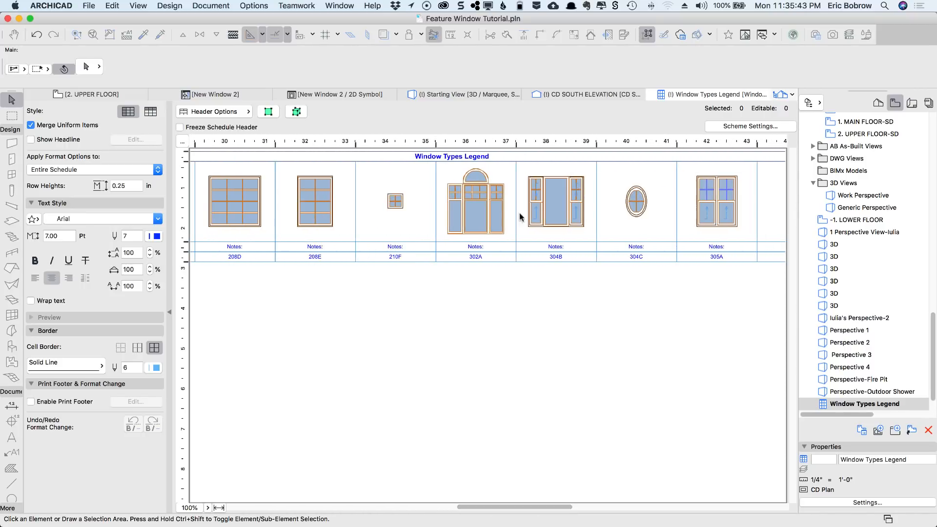